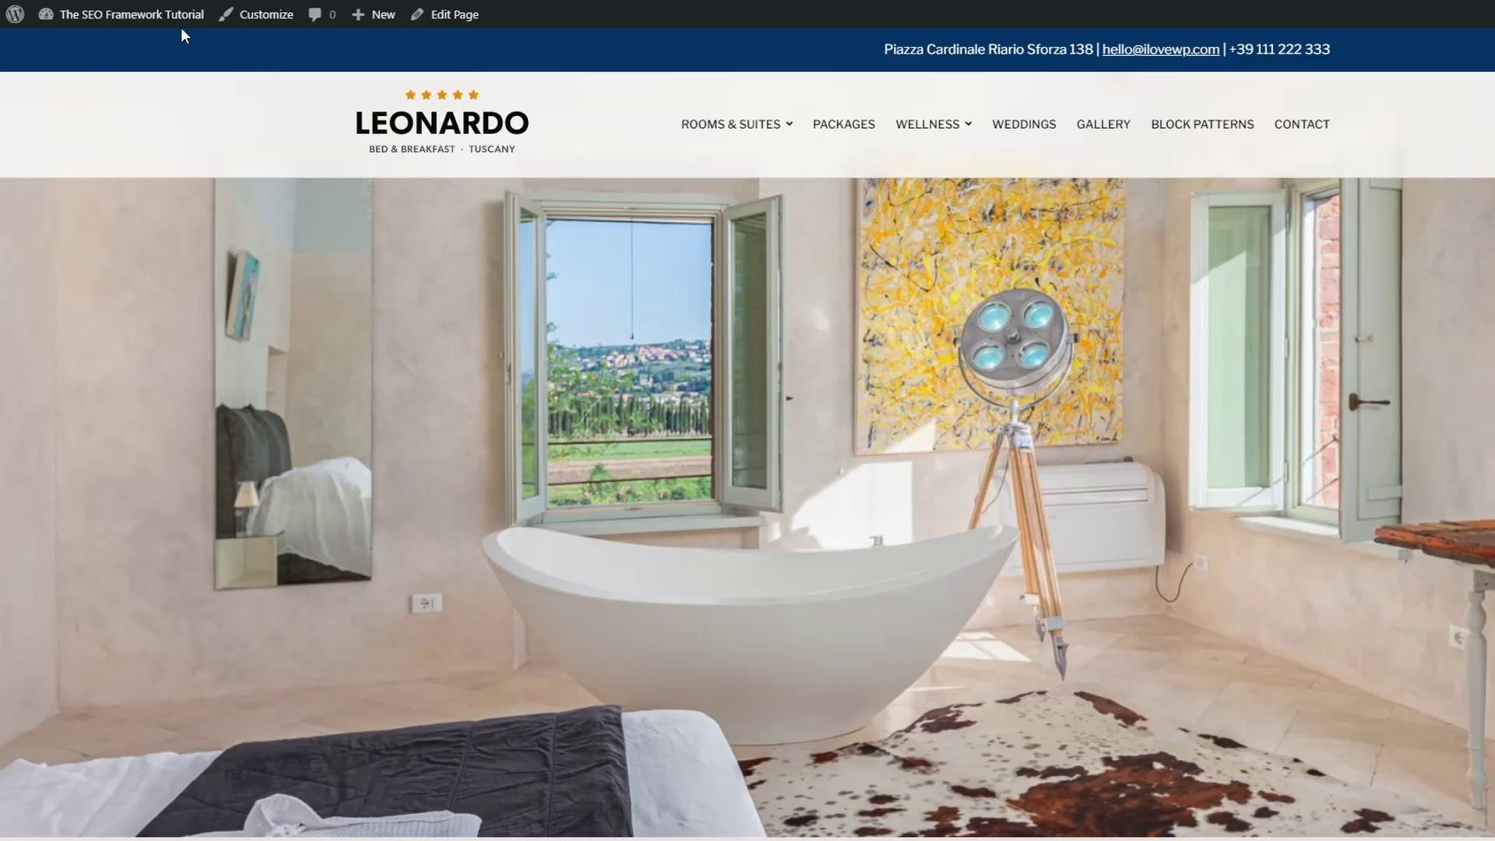
- Go to the Dashboard and open the Add New Plugins page
mouse_move(133, 14)
click(145, 48)
mouse_move(73, 343)
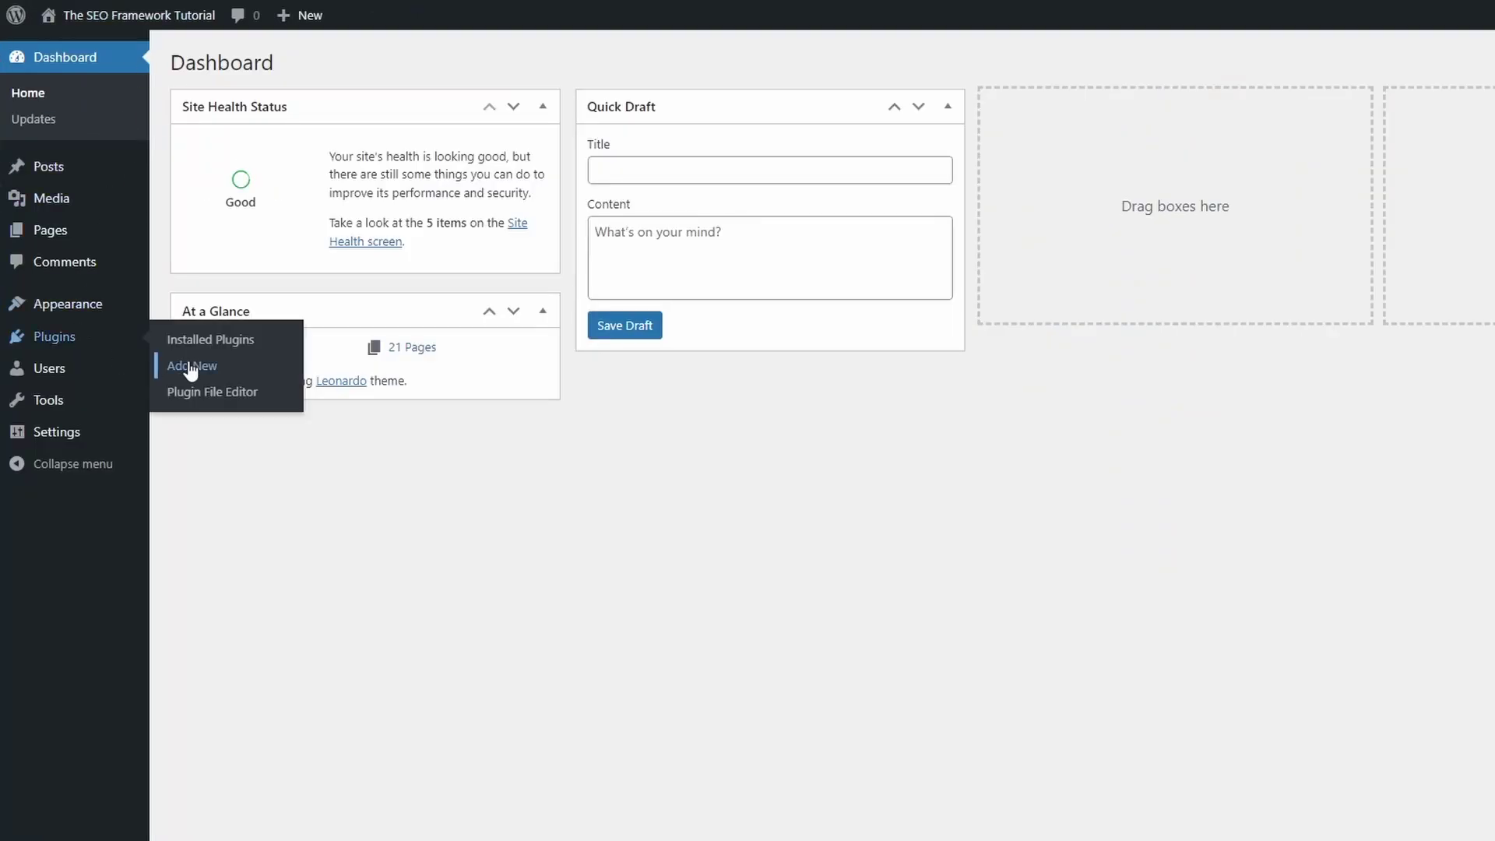
click(192, 366)
- Search plugins for 'seo', then install and activate The SEO Framework
click(1257, 125)
text(seo)
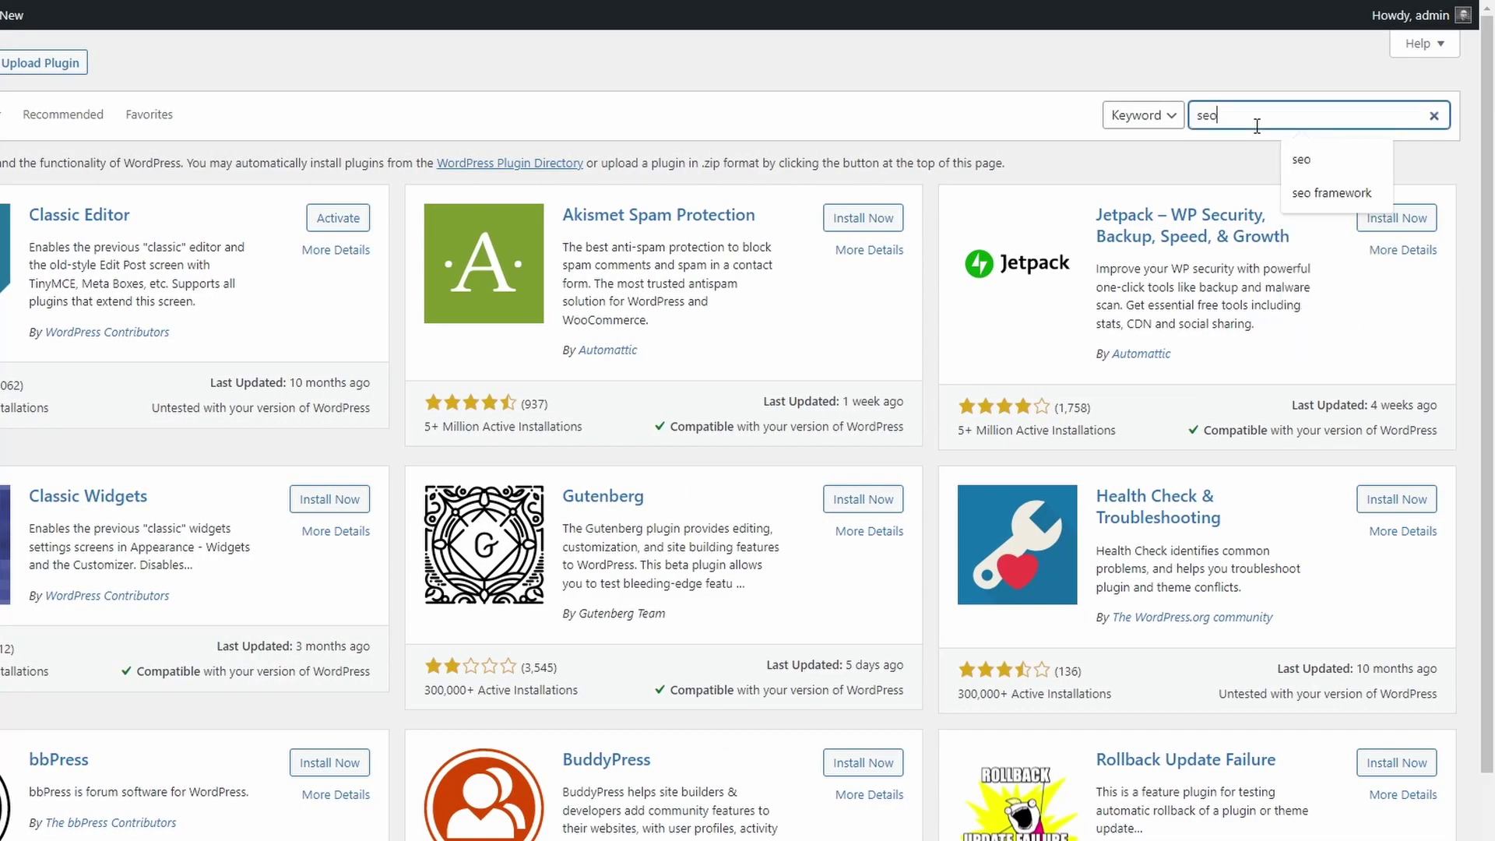
key(Return)
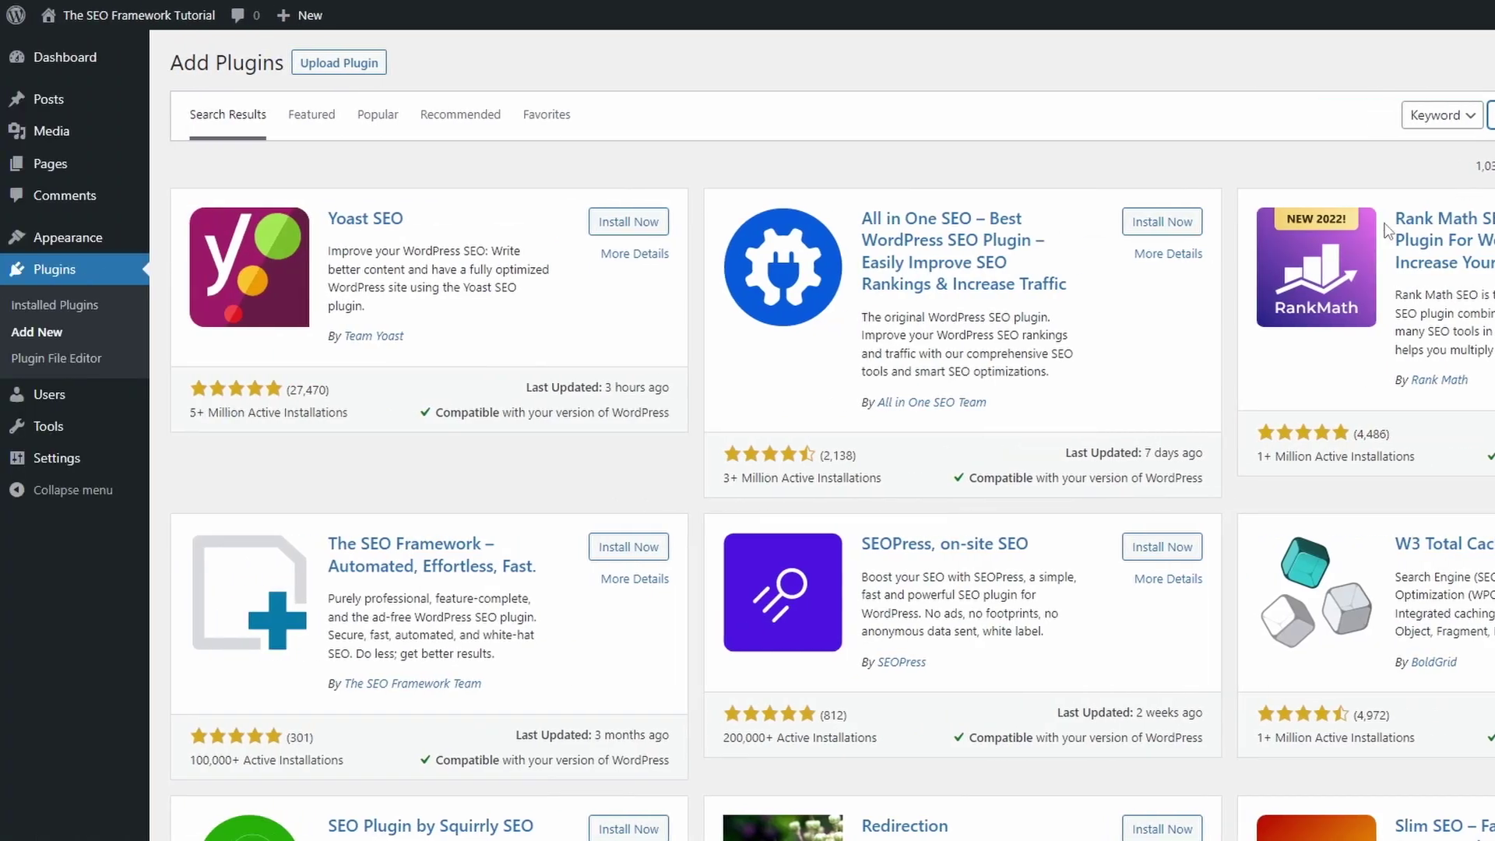
click(620, 543)
click(623, 549)
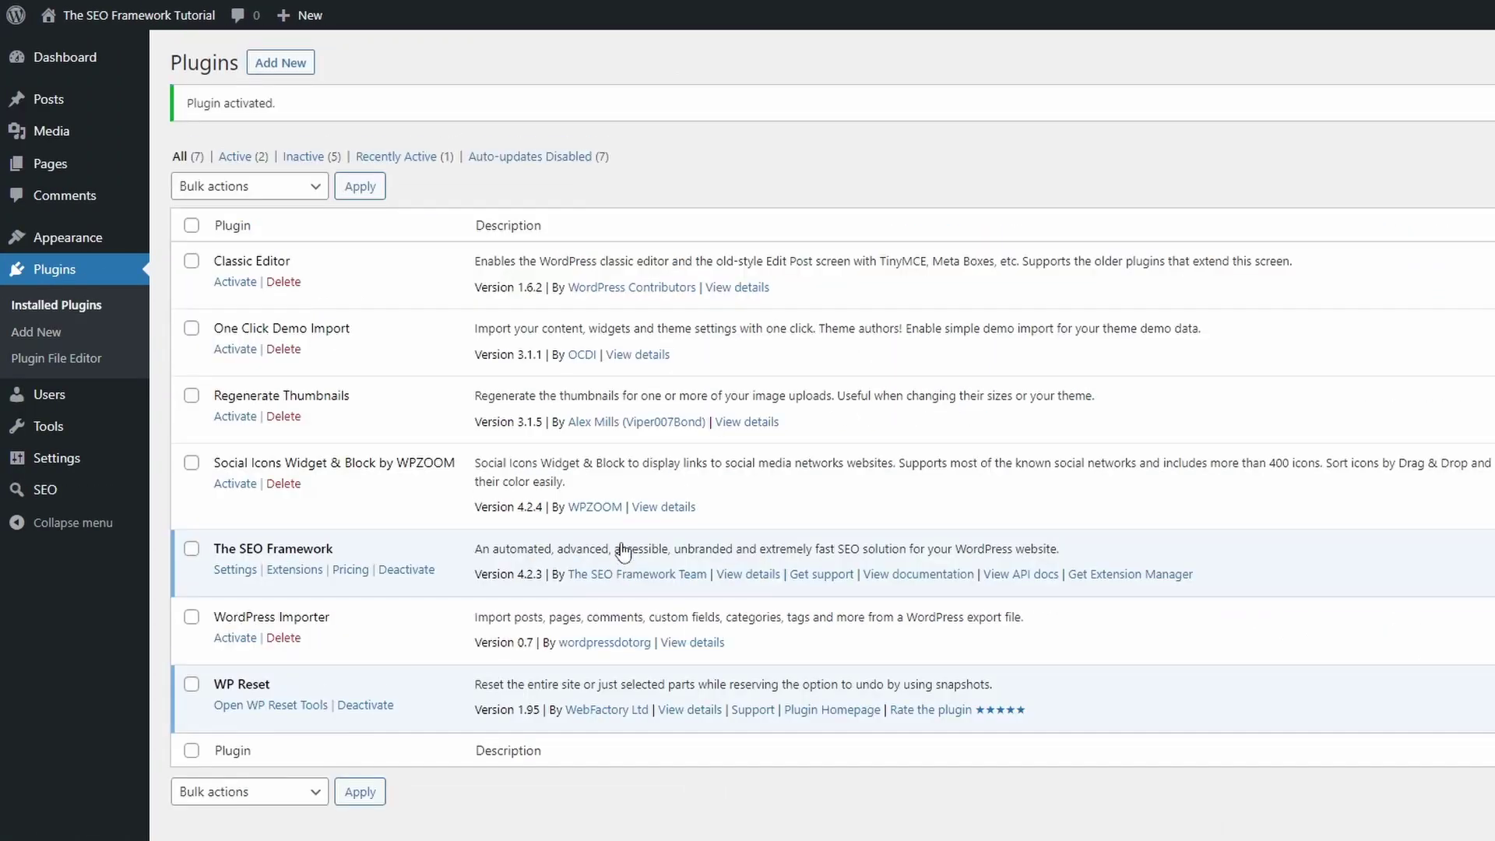
click(47, 489)
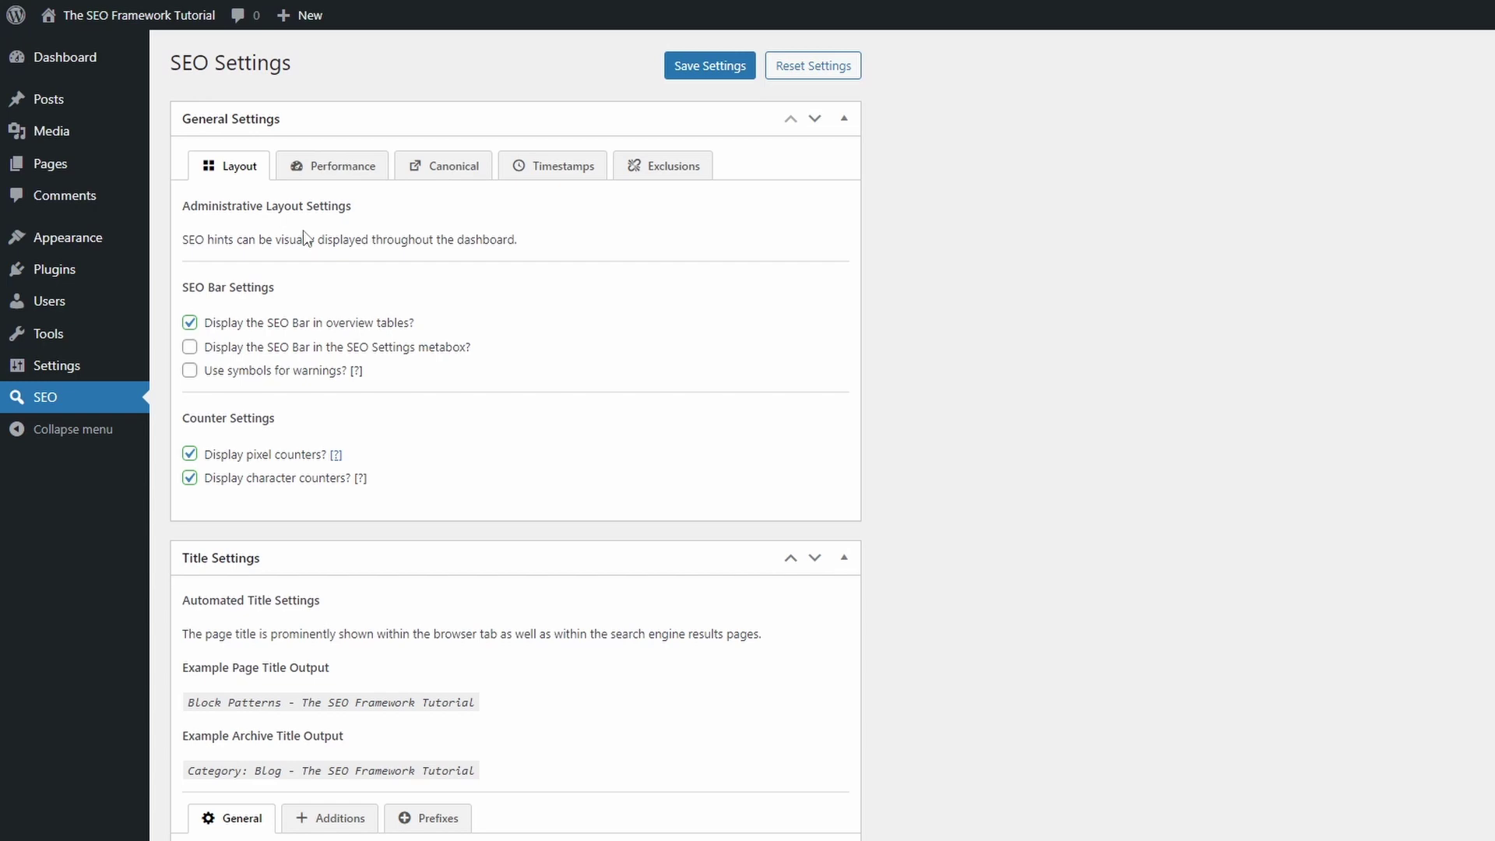
click(335, 165)
click(430, 165)
click(561, 165)
click(631, 166)
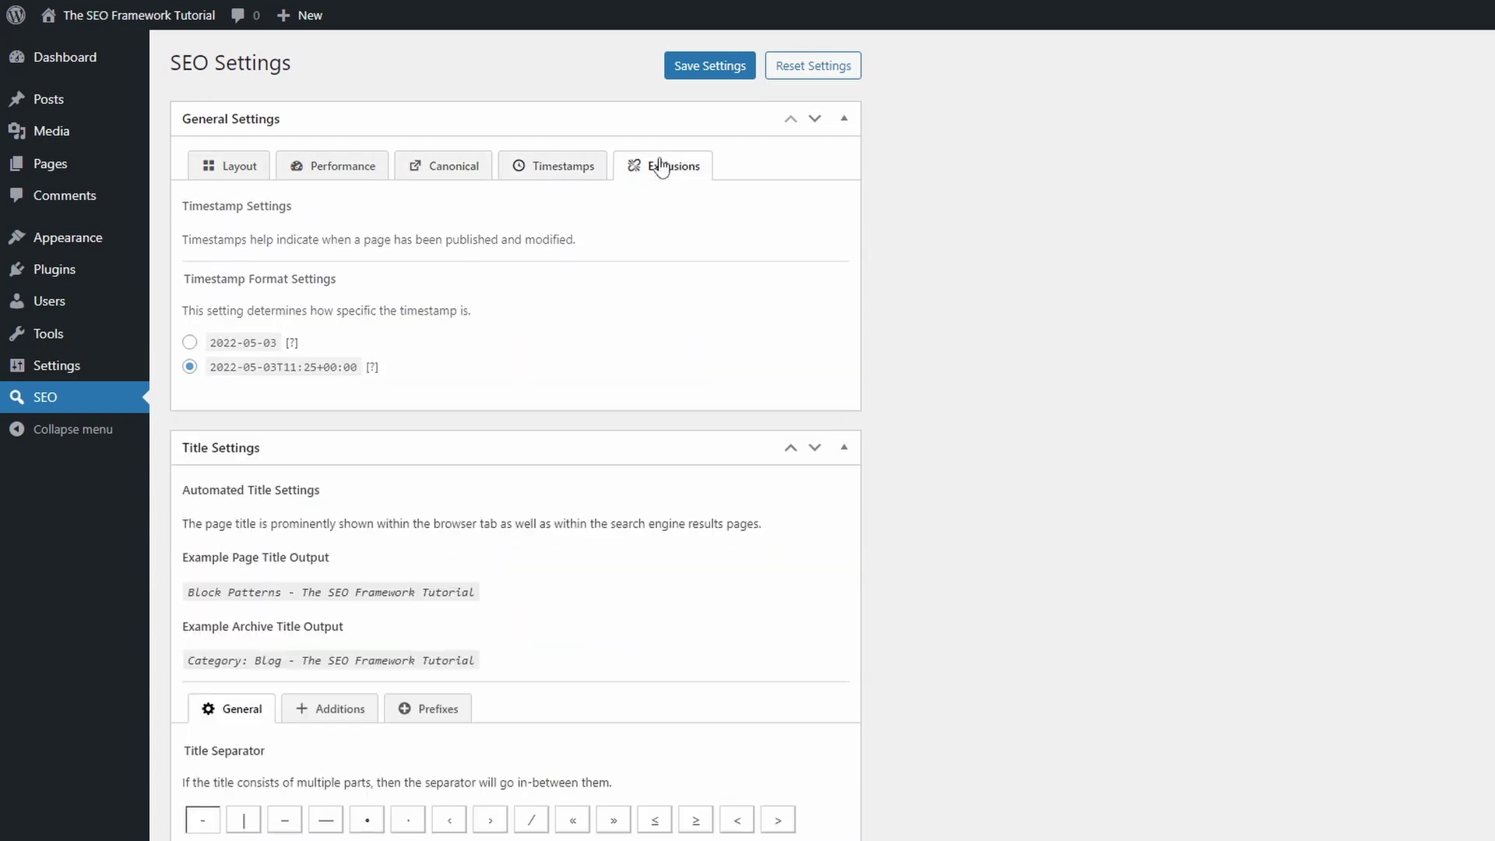
click(241, 175)
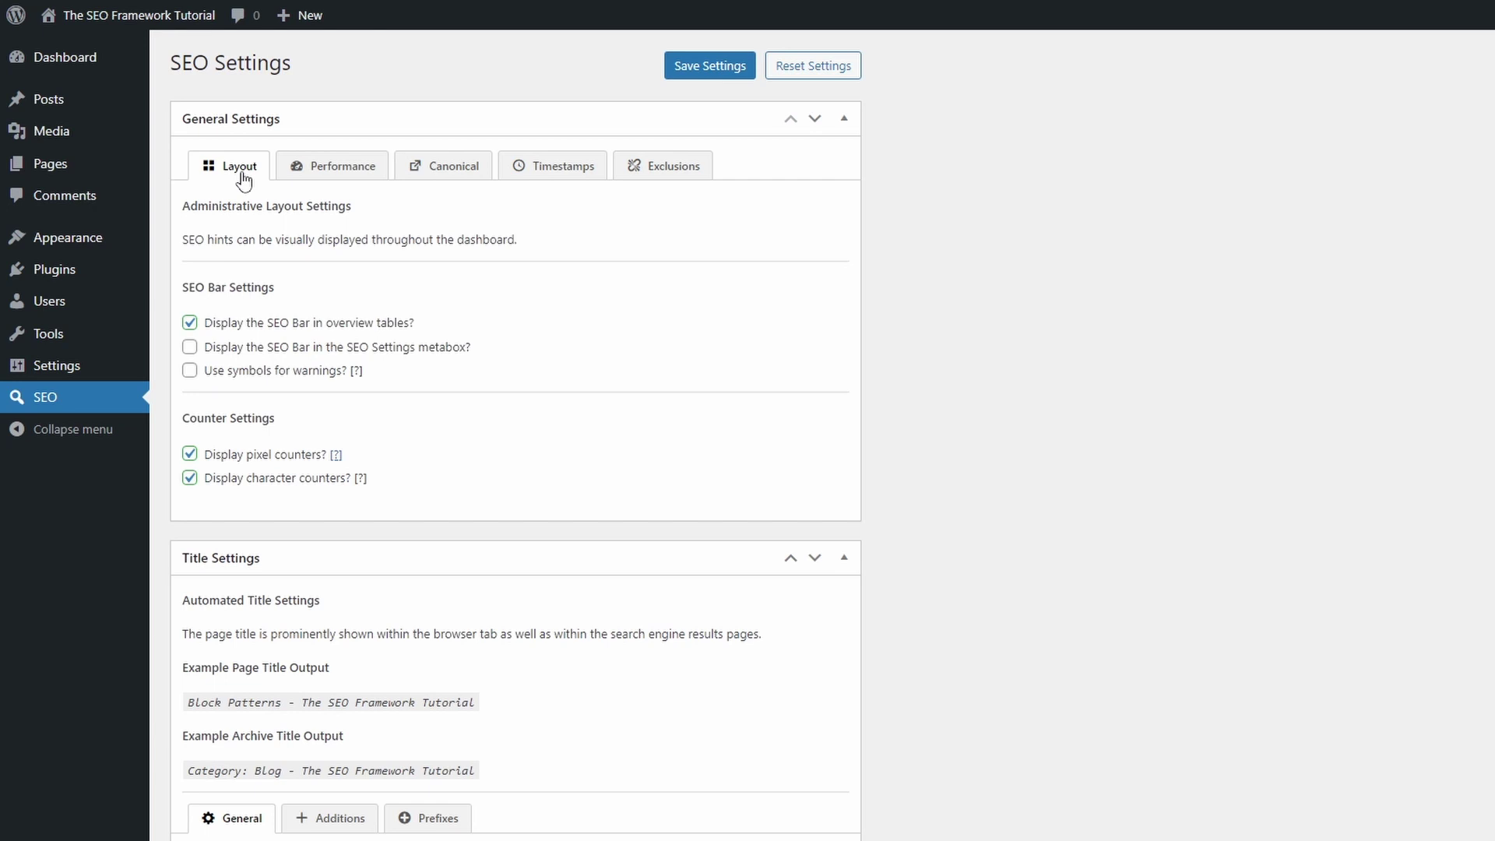
click(327, 171)
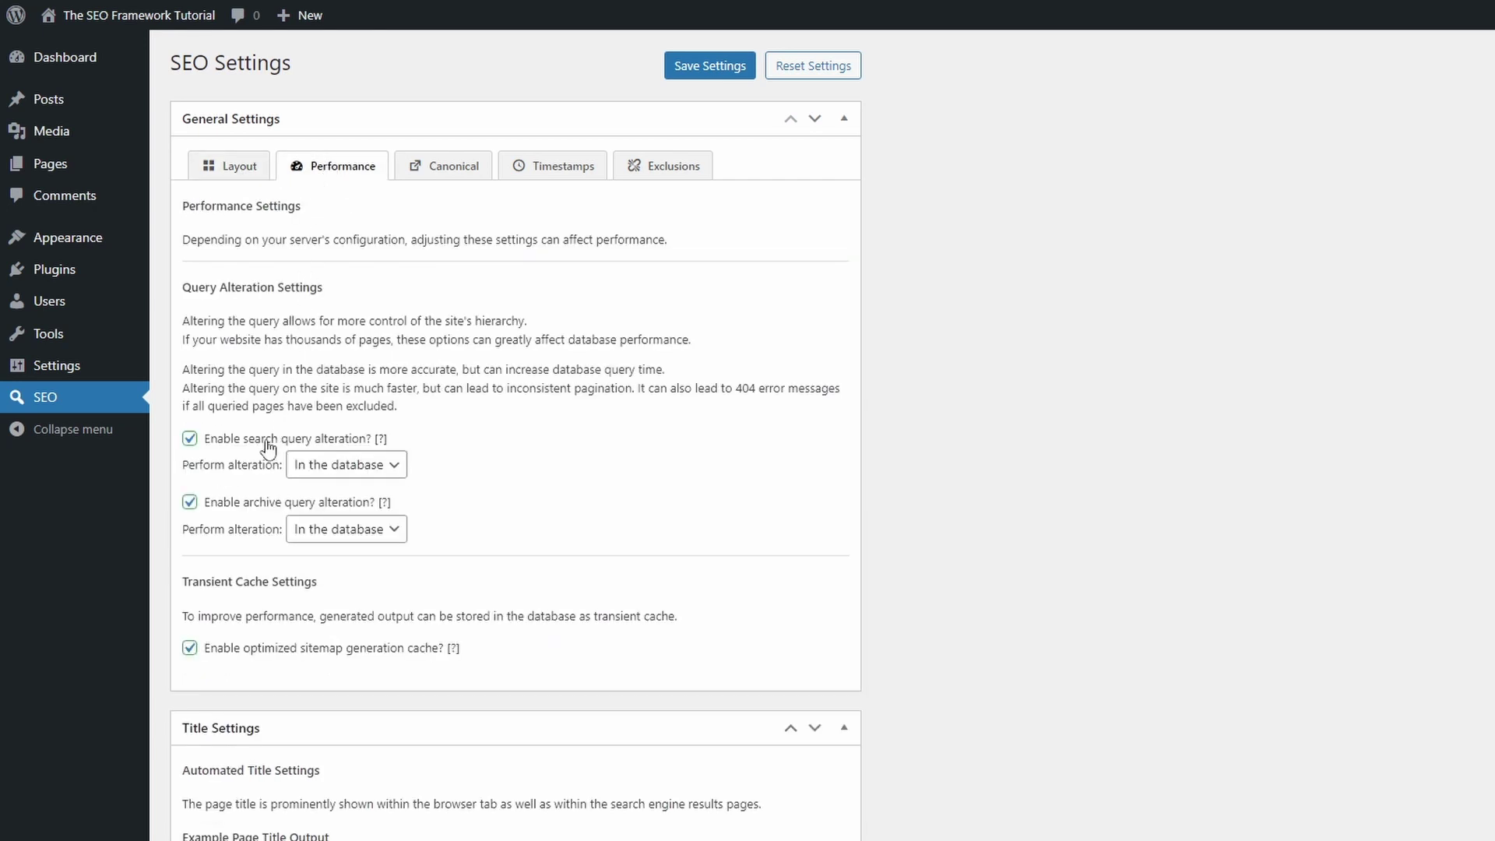
click(307, 467)
click(316, 477)
click(433, 475)
click(470, 166)
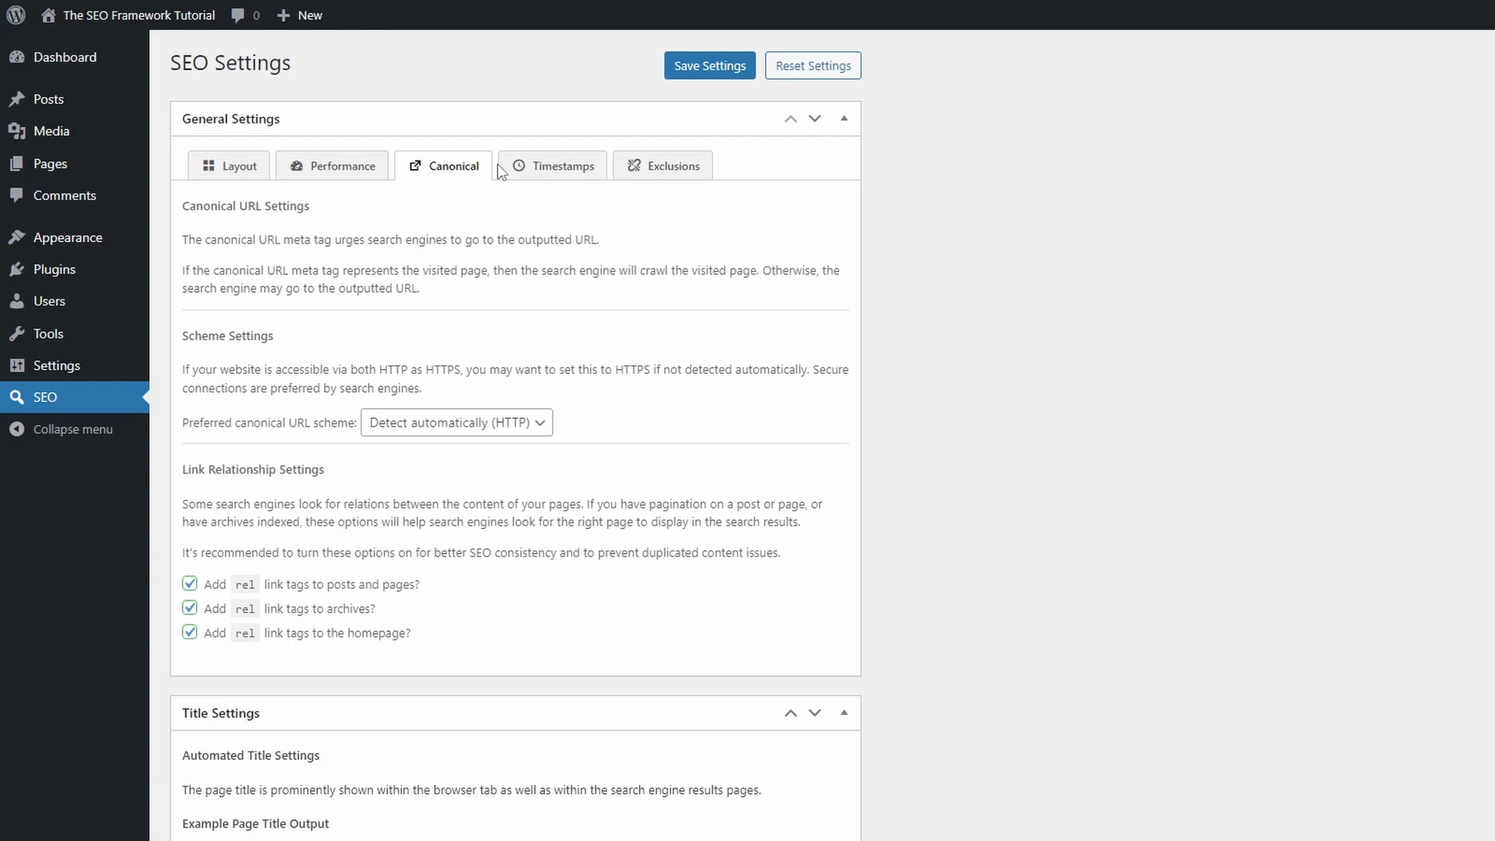
click(548, 167)
click(656, 171)
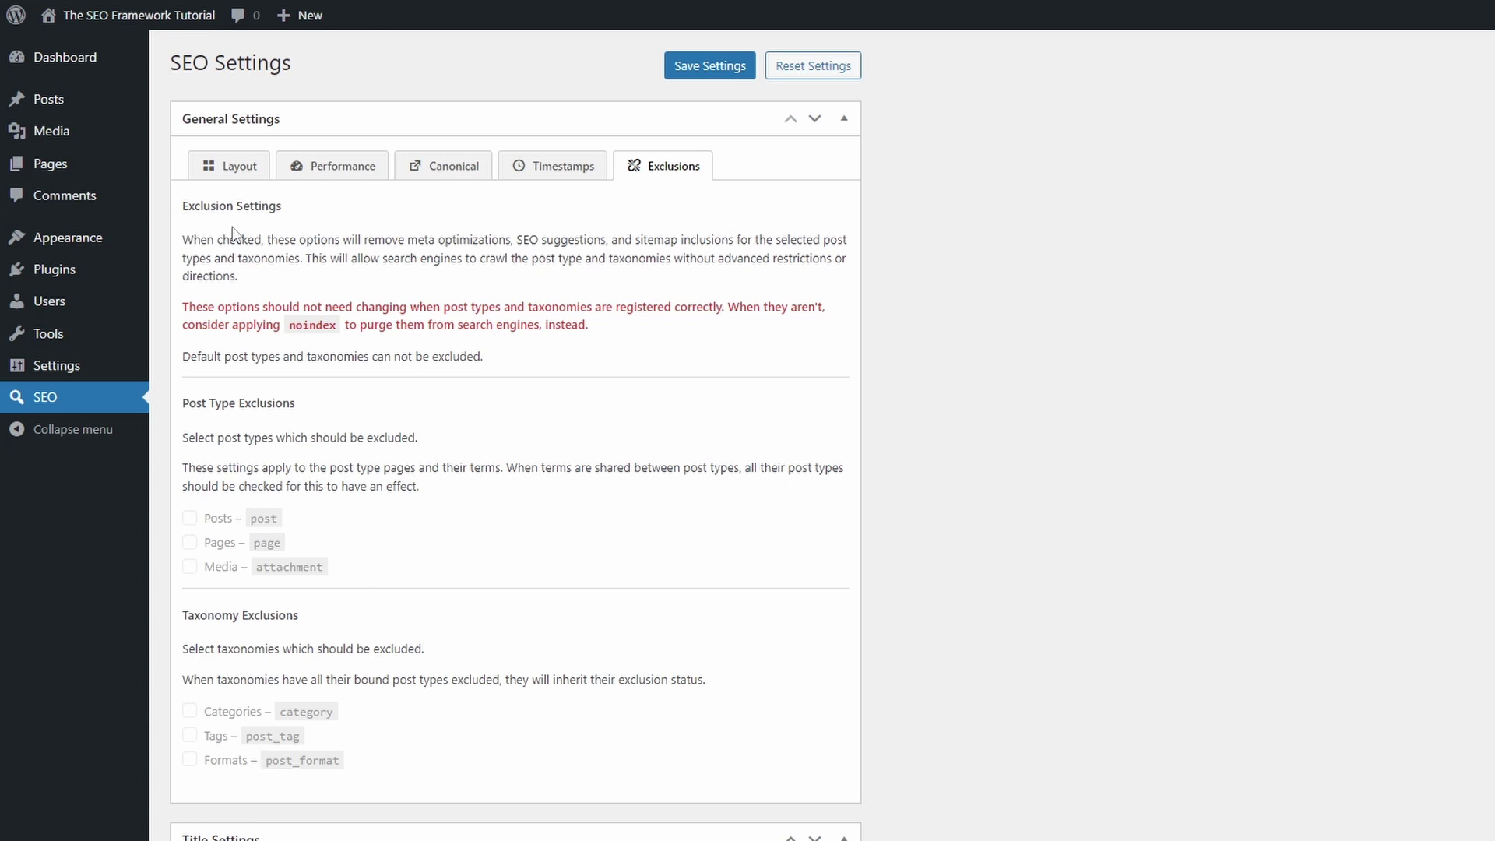
click(231, 173)
- Review the Title Settings additions and prefix options, keeping the site title on the right
scroll(304, 287, down, 5)
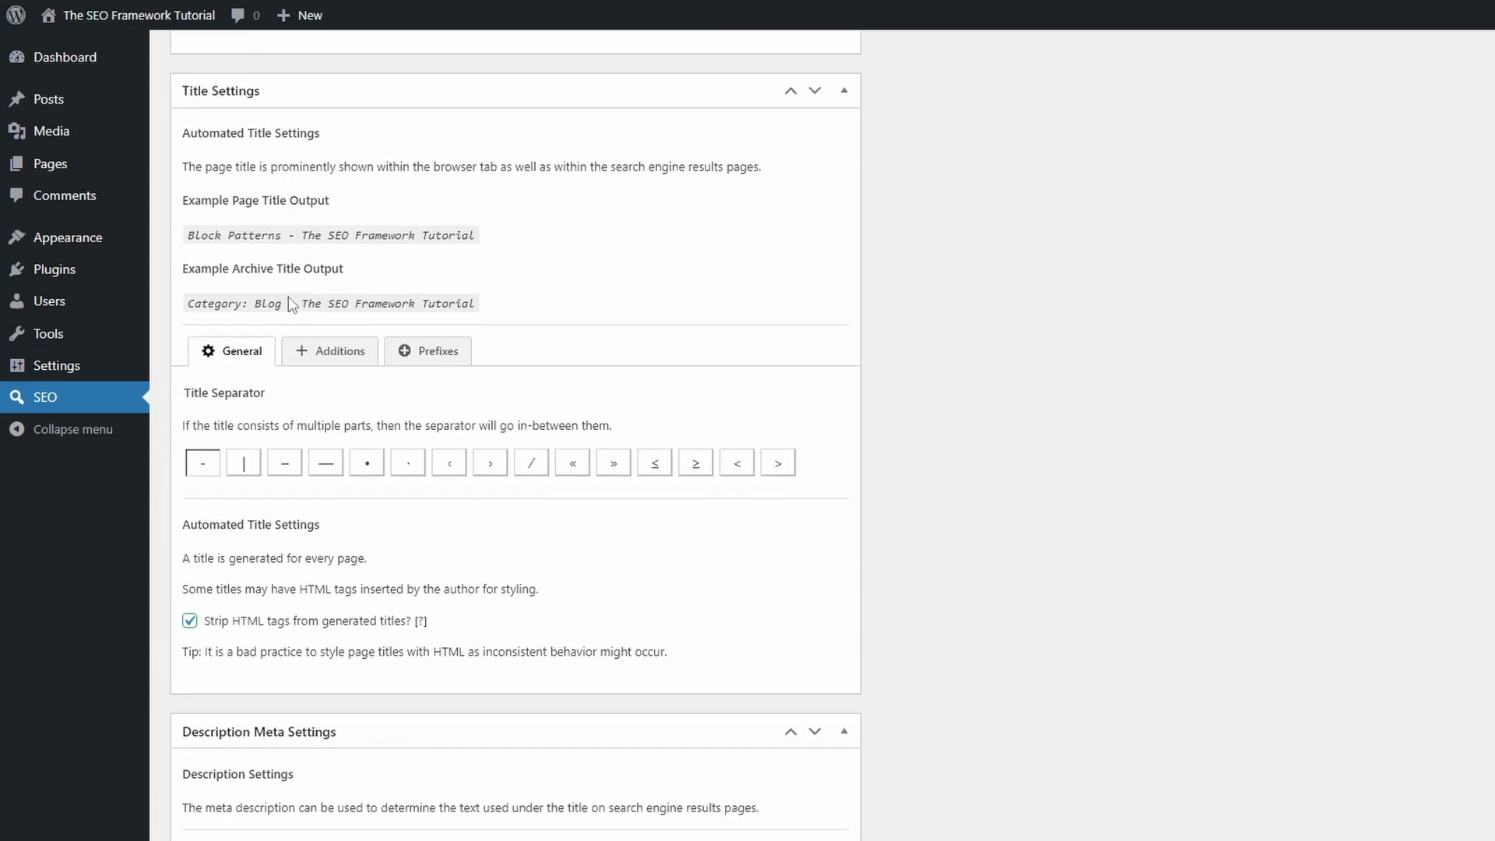
click(326, 367)
click(225, 538)
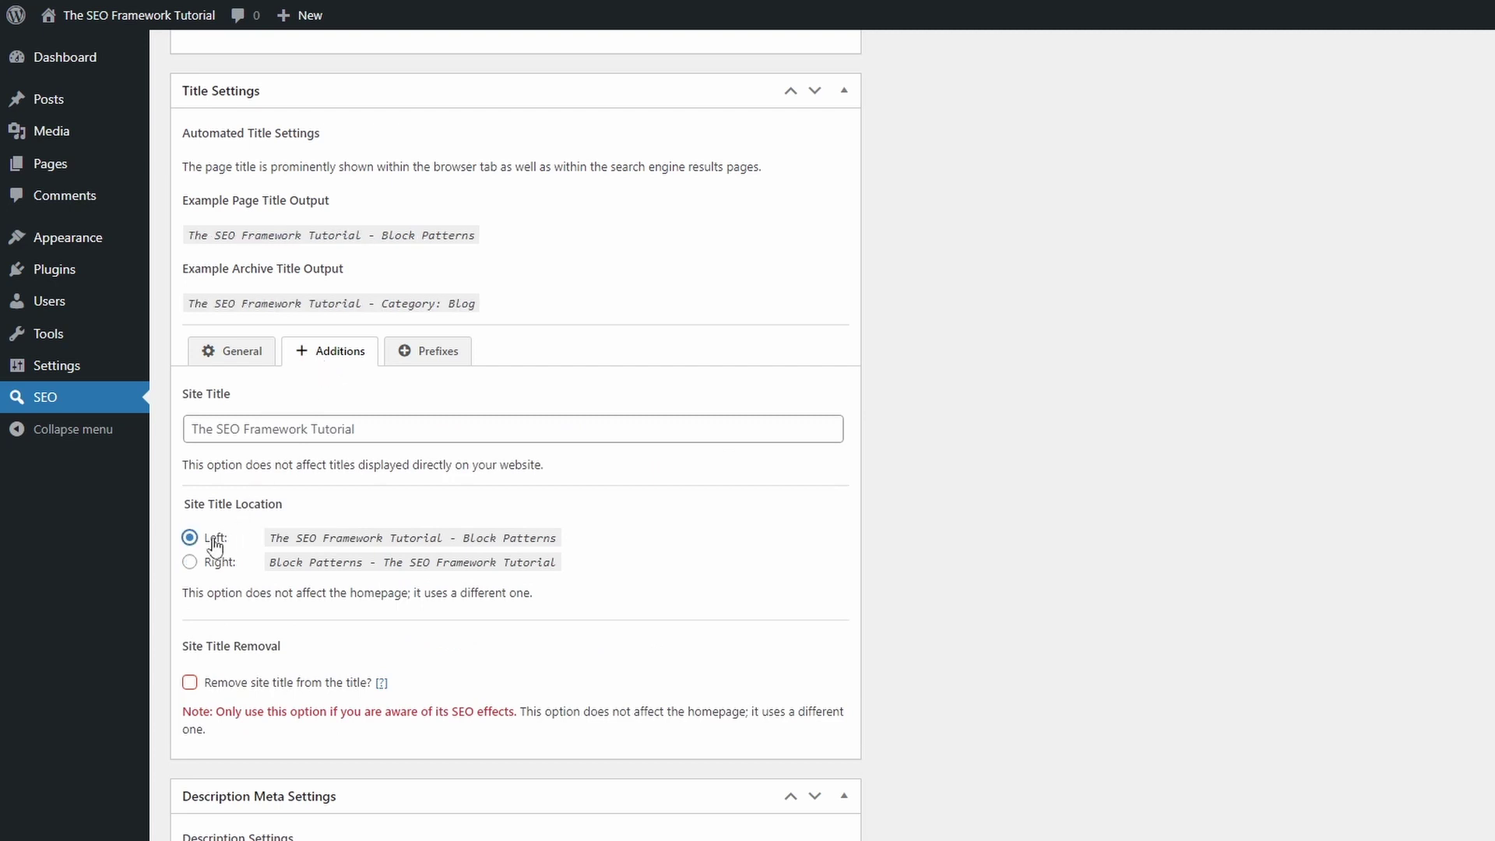
click(210, 566)
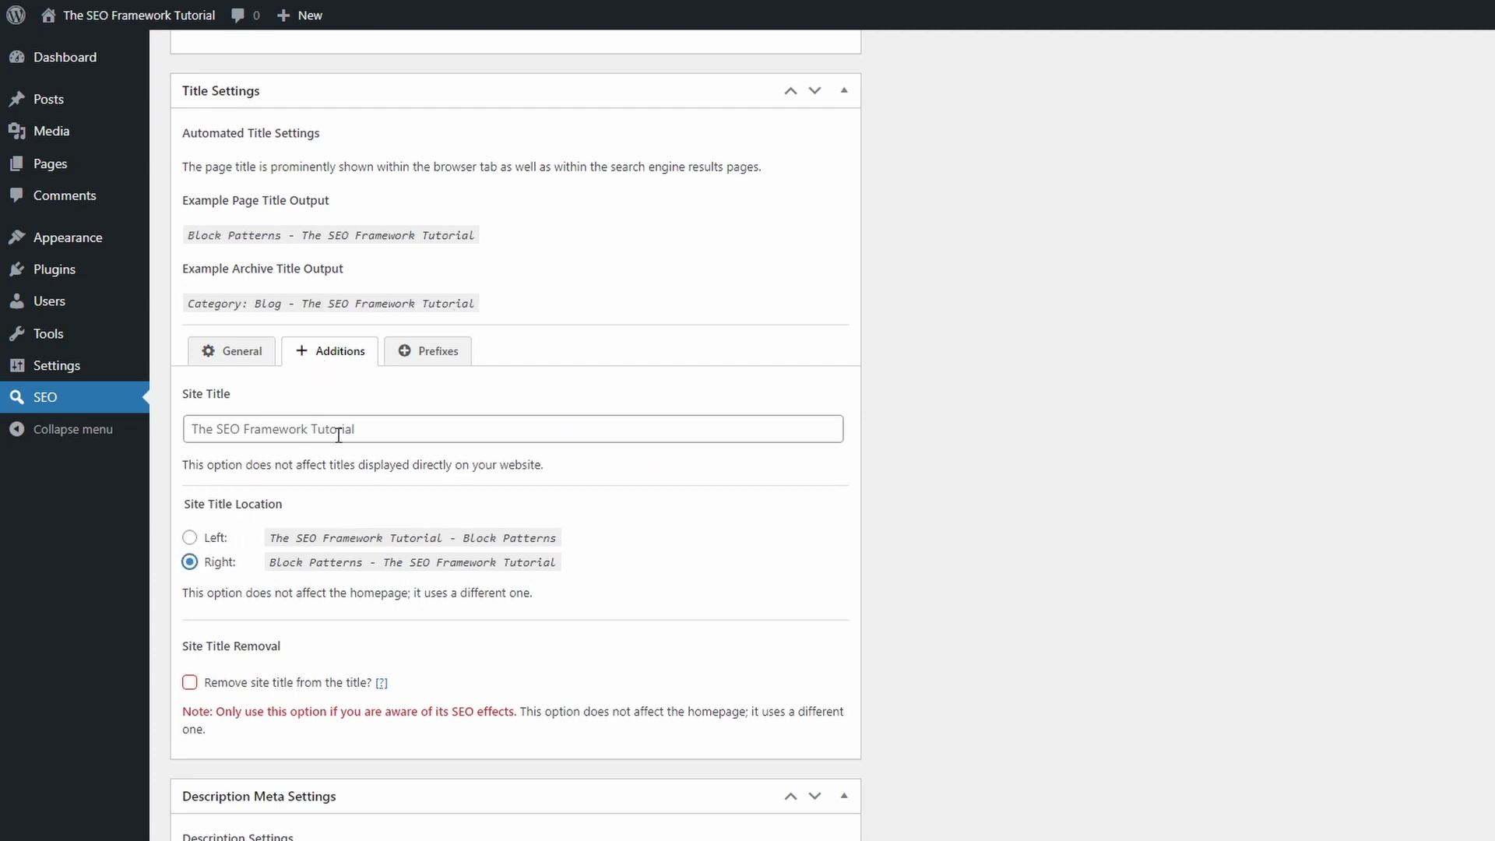
click(437, 357)
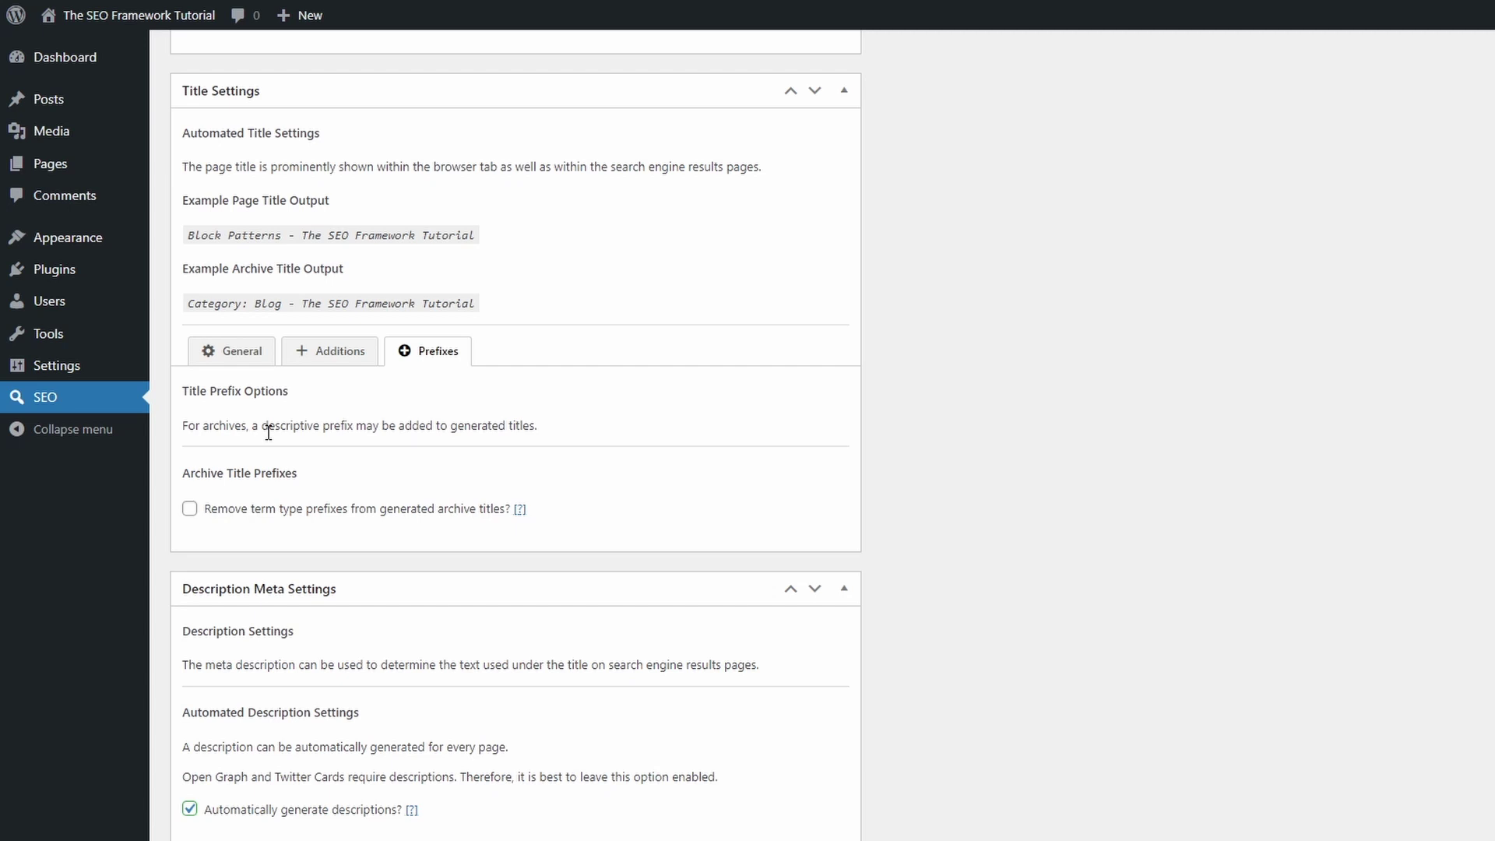
click(238, 354)
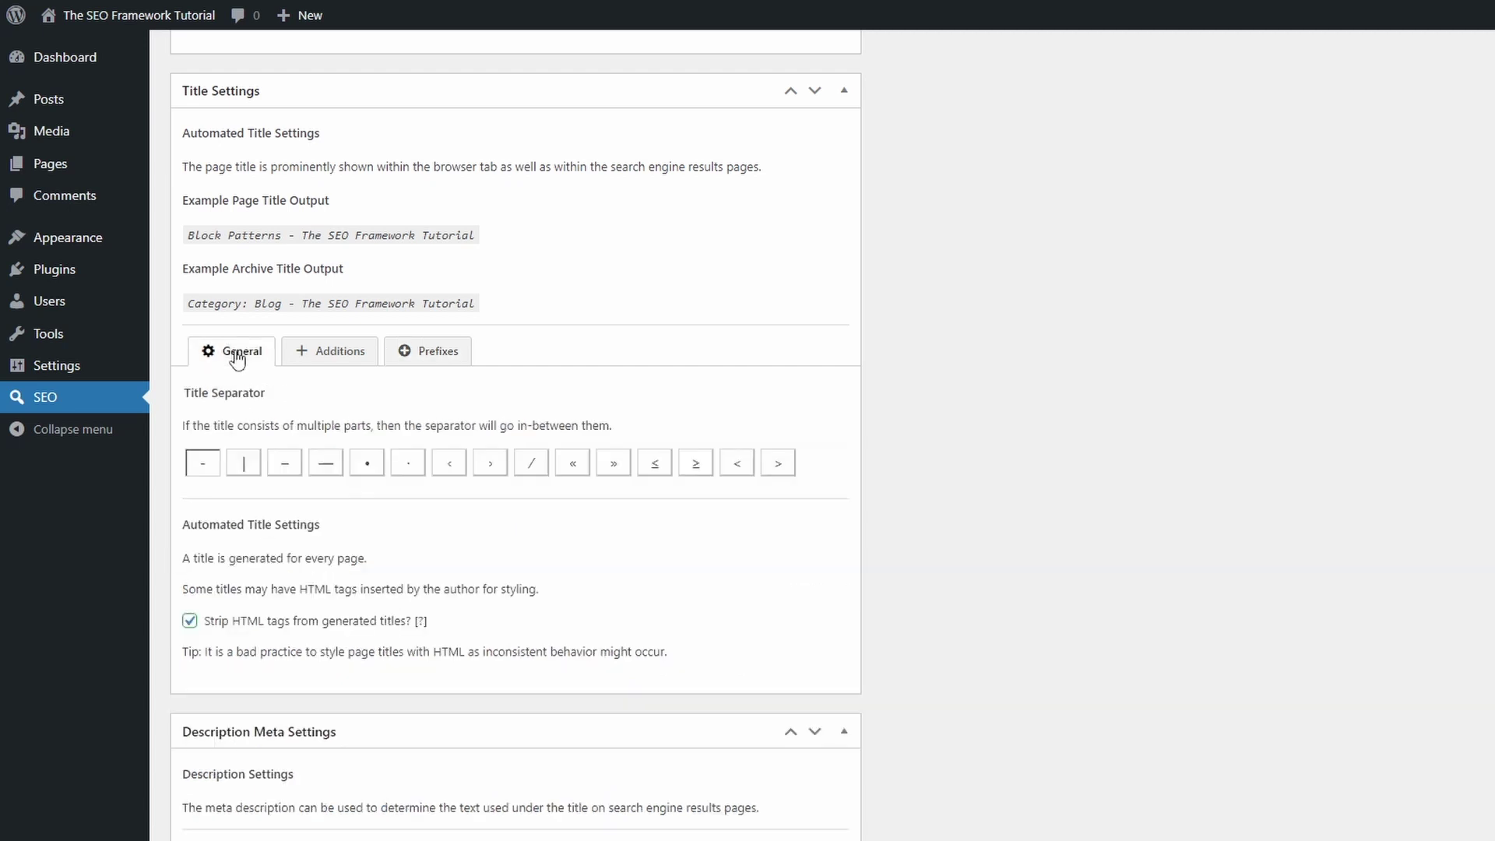
- Review the Homepage Settings title additions, social fields and robots options
scroll(237, 362, down, 6)
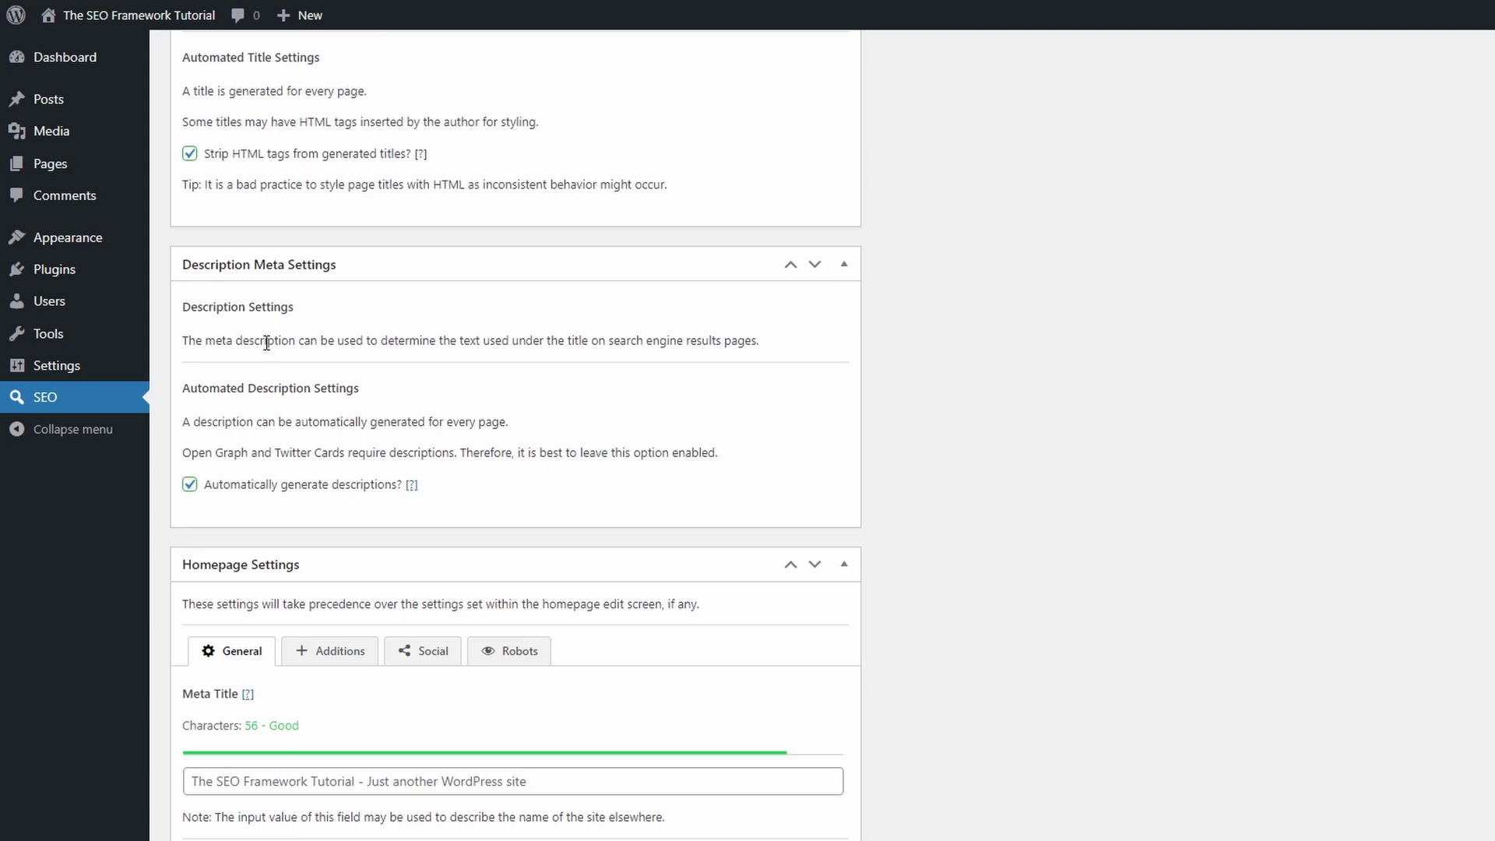
scroll(266, 343, down, 5)
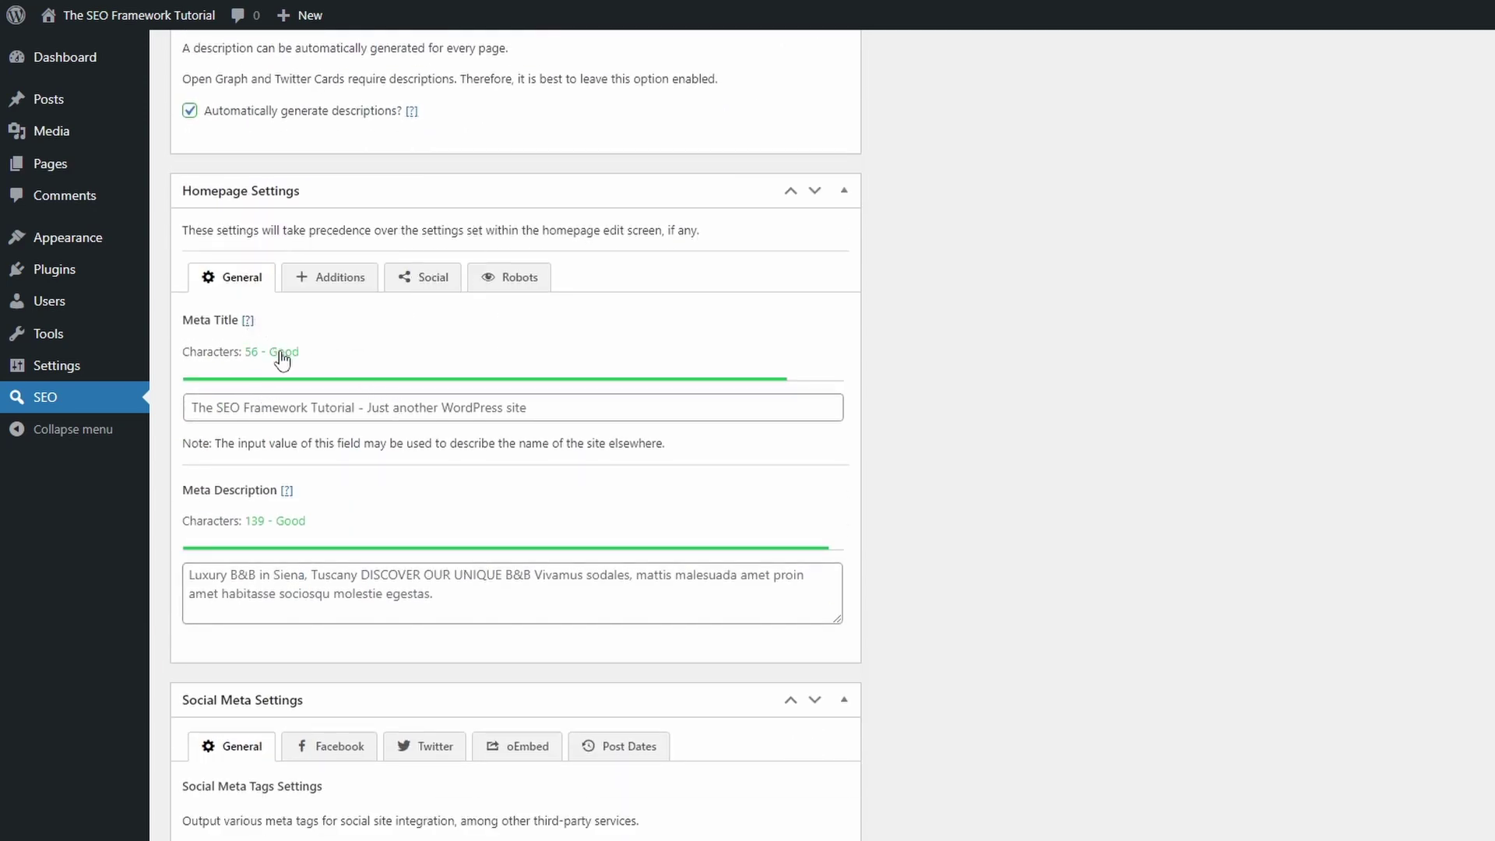
click(313, 282)
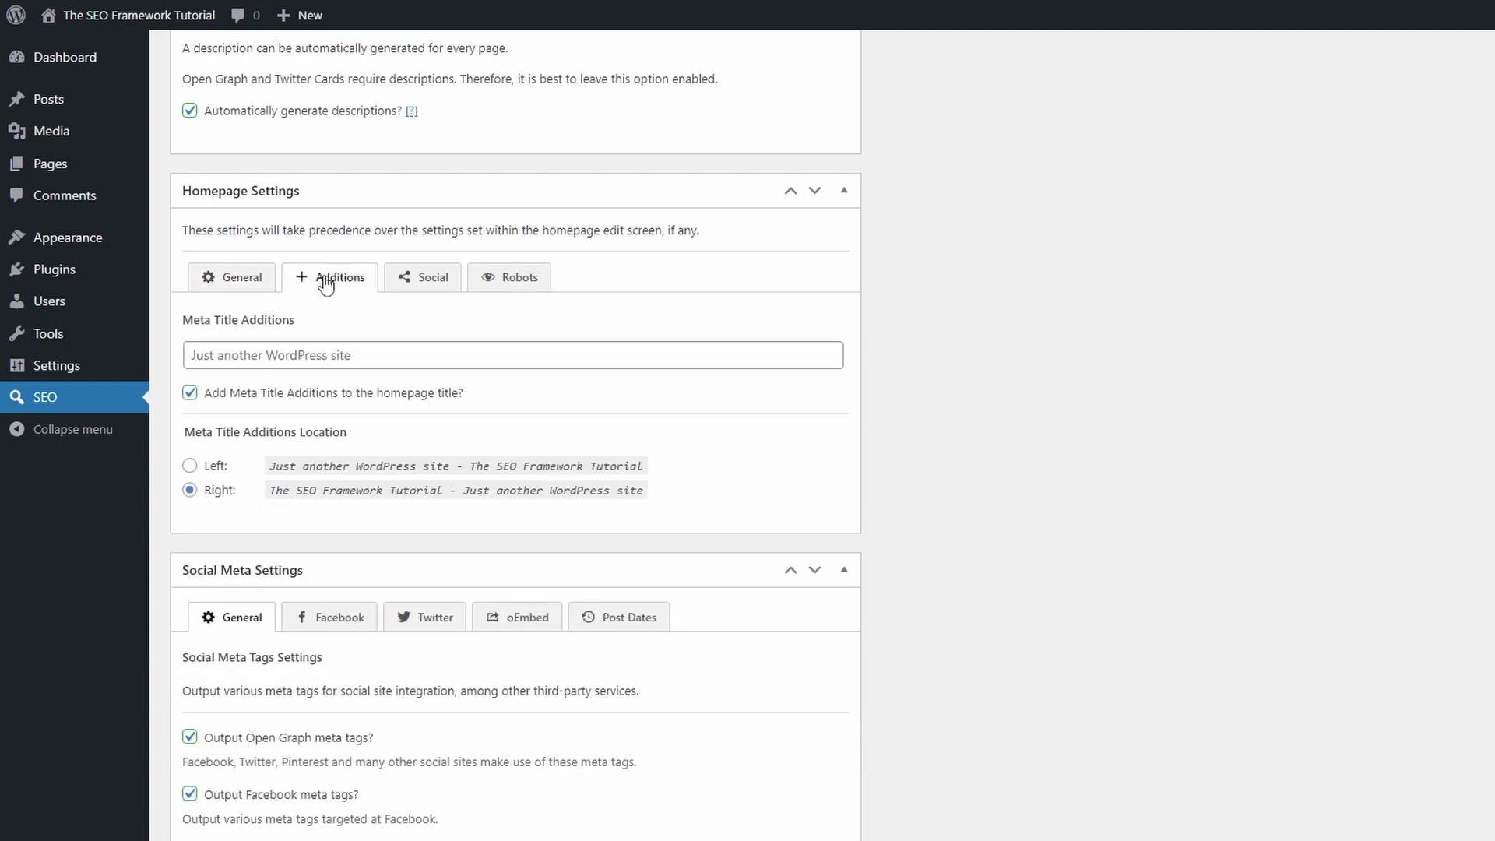
click(209, 467)
click(209, 492)
click(423, 287)
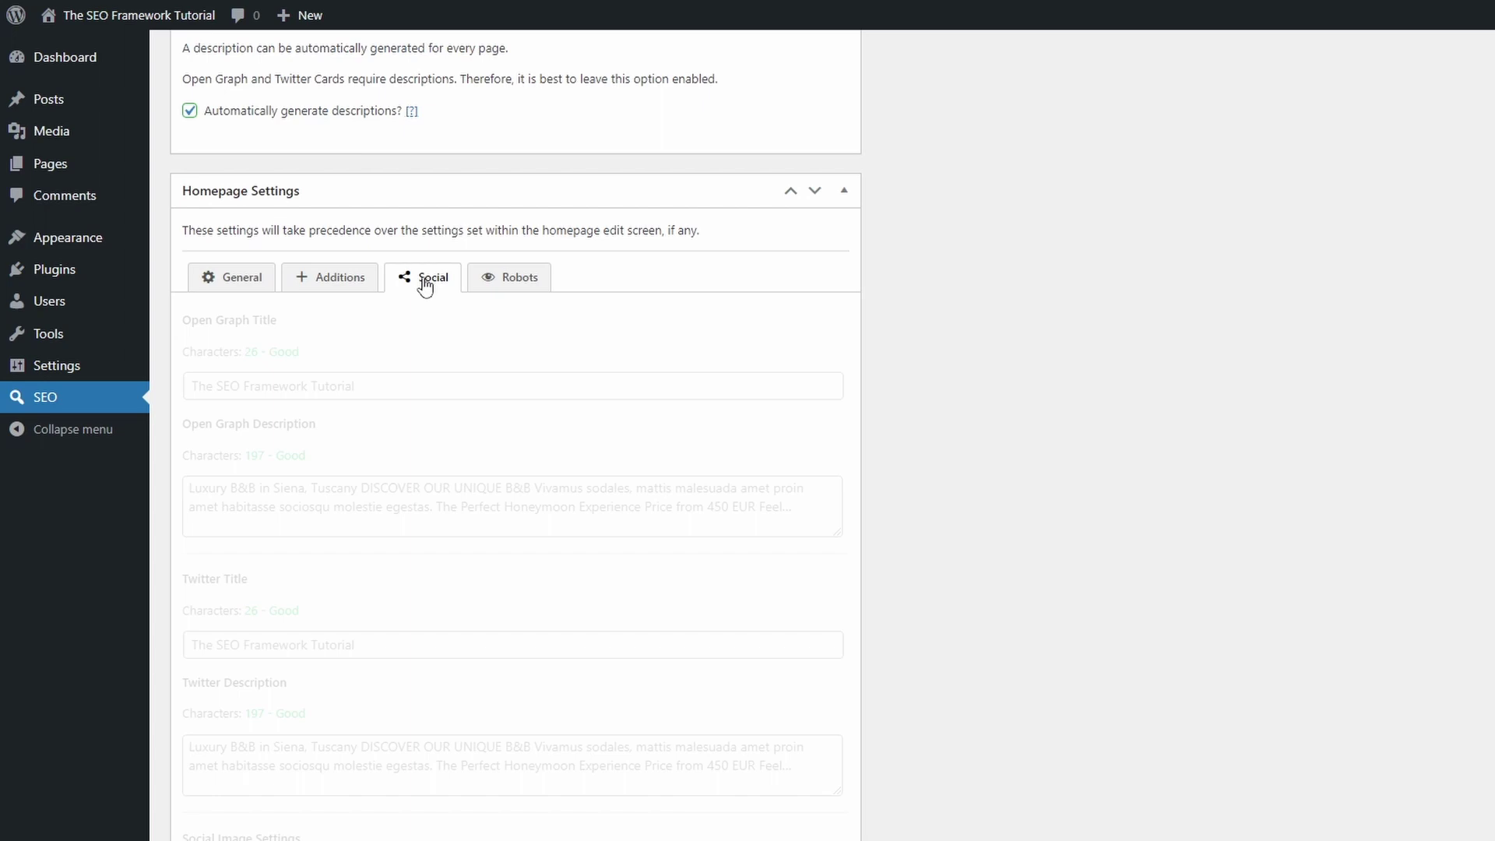
click(499, 279)
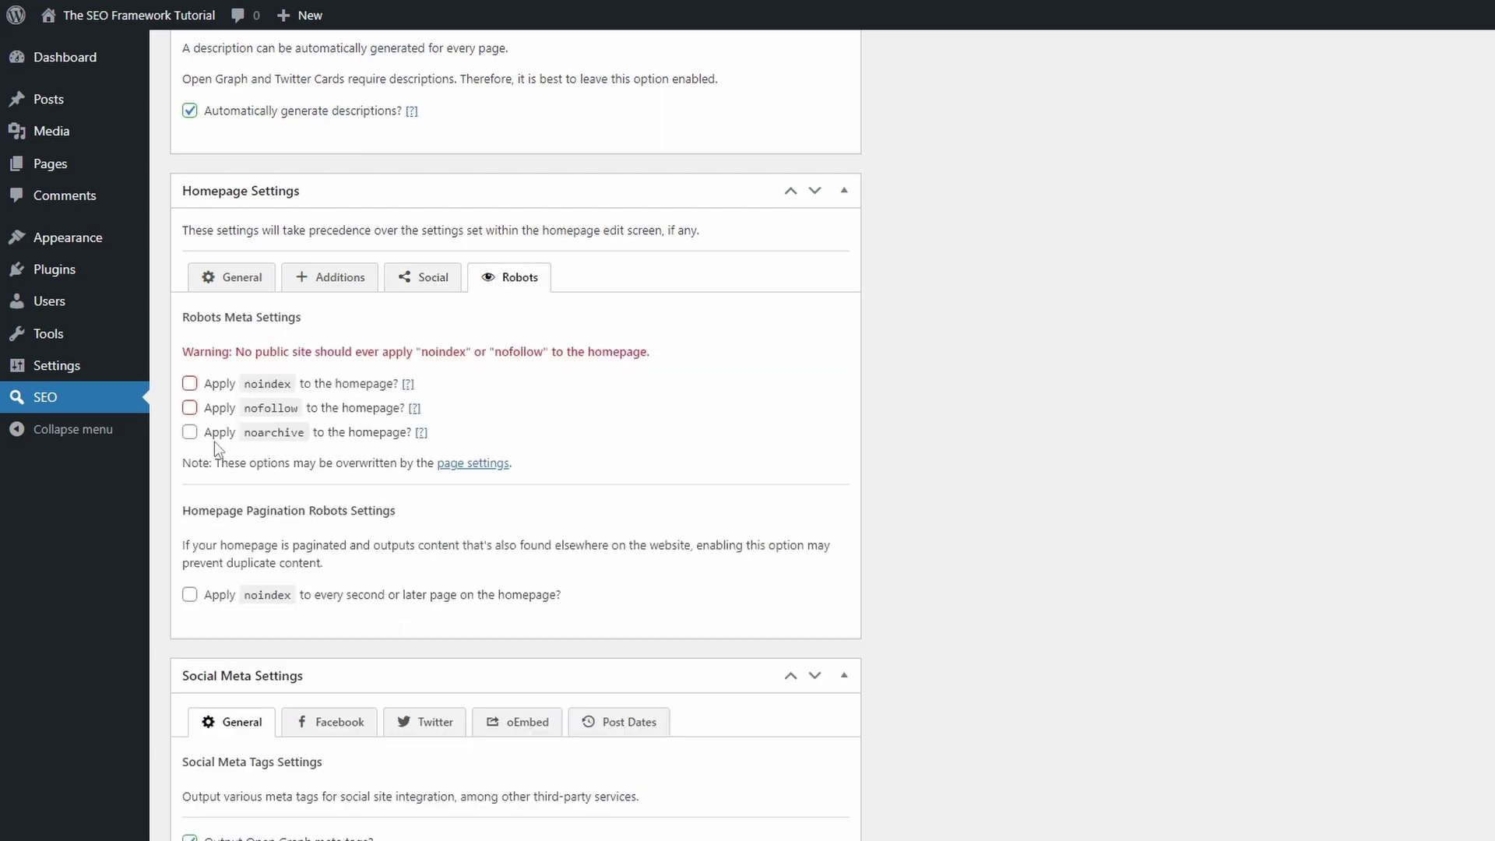
- Browse the Social Meta Settings tabs: Facebook, Twitter, oEmbed, post dates, then General
scroll(224, 583, down, 7)
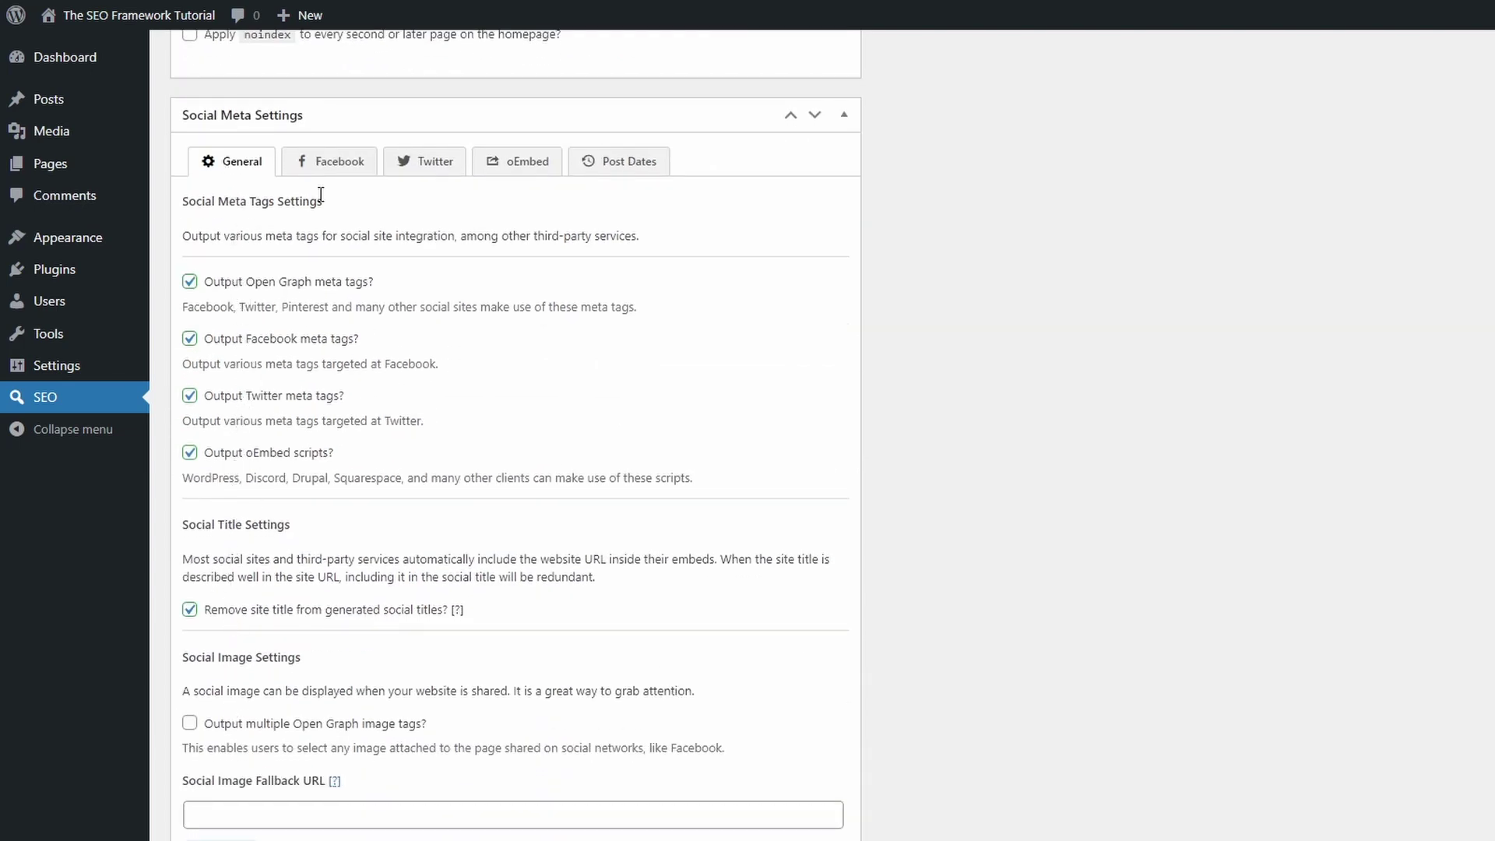
click(338, 163)
click(435, 163)
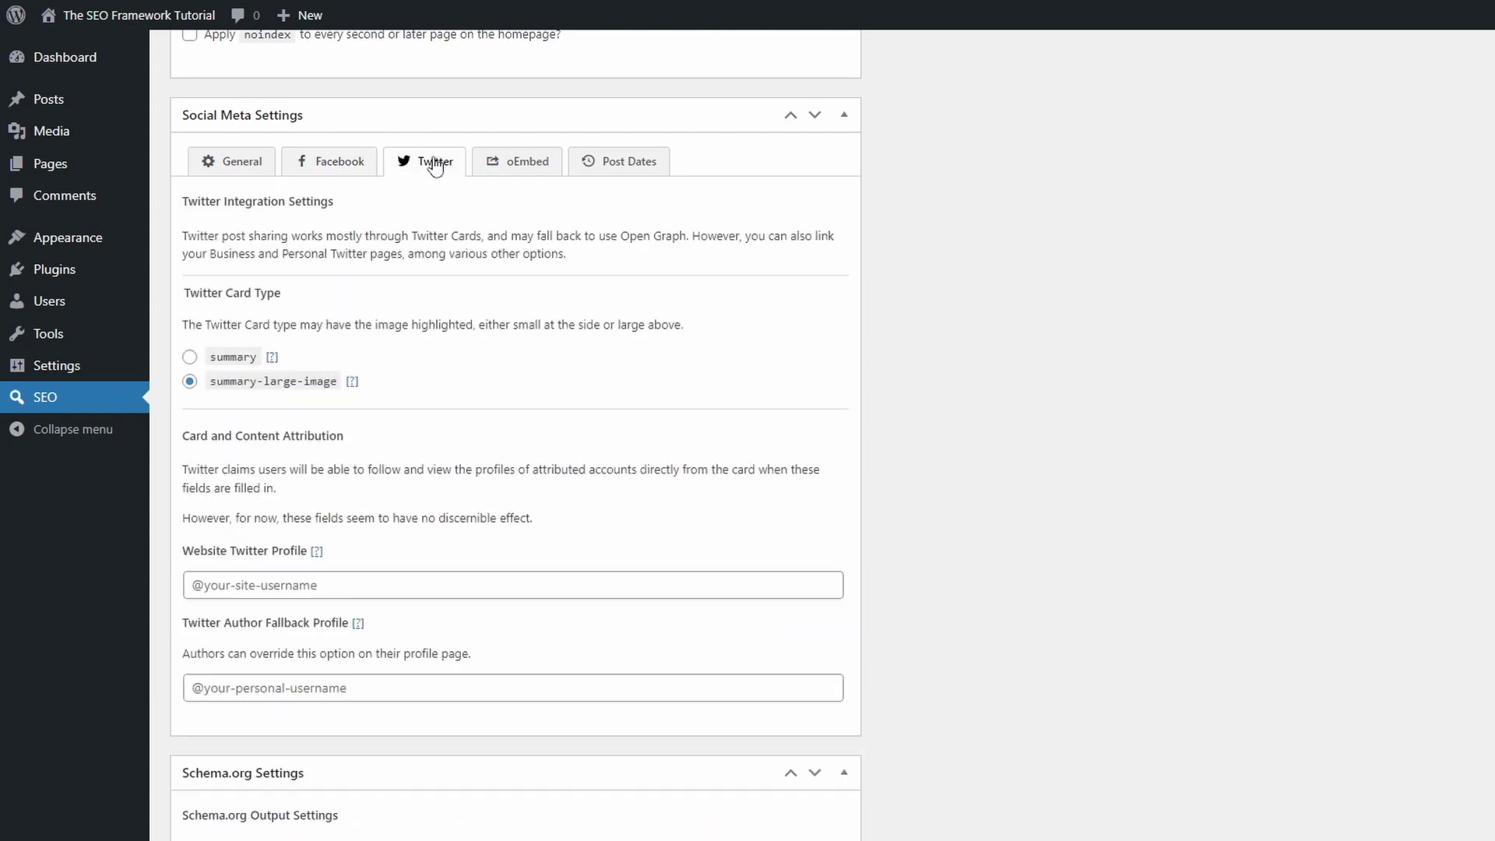
click(527, 159)
click(625, 165)
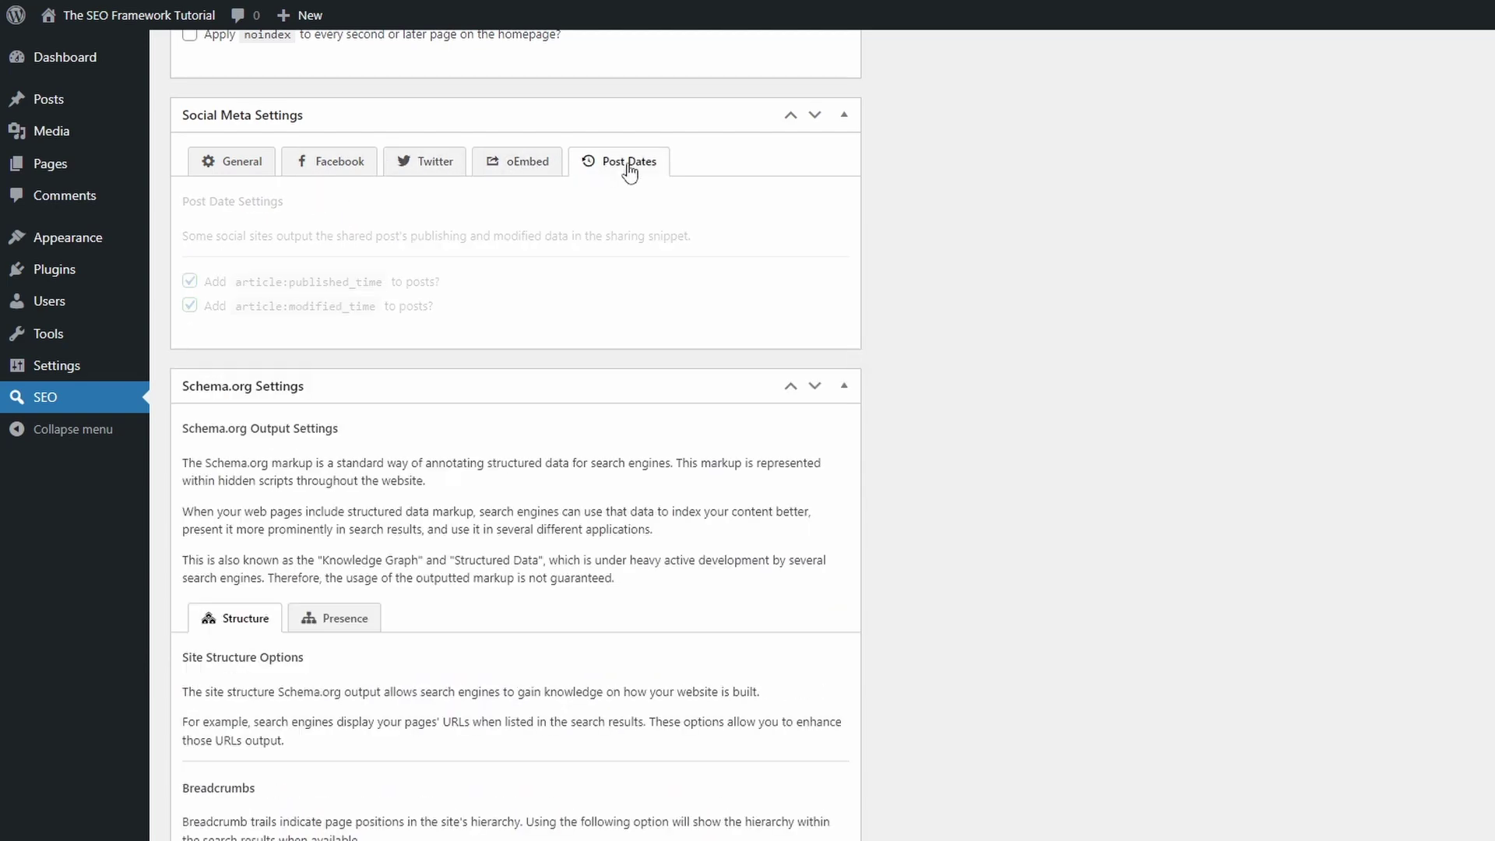
click(243, 165)
scroll(277, 184, down, 15)
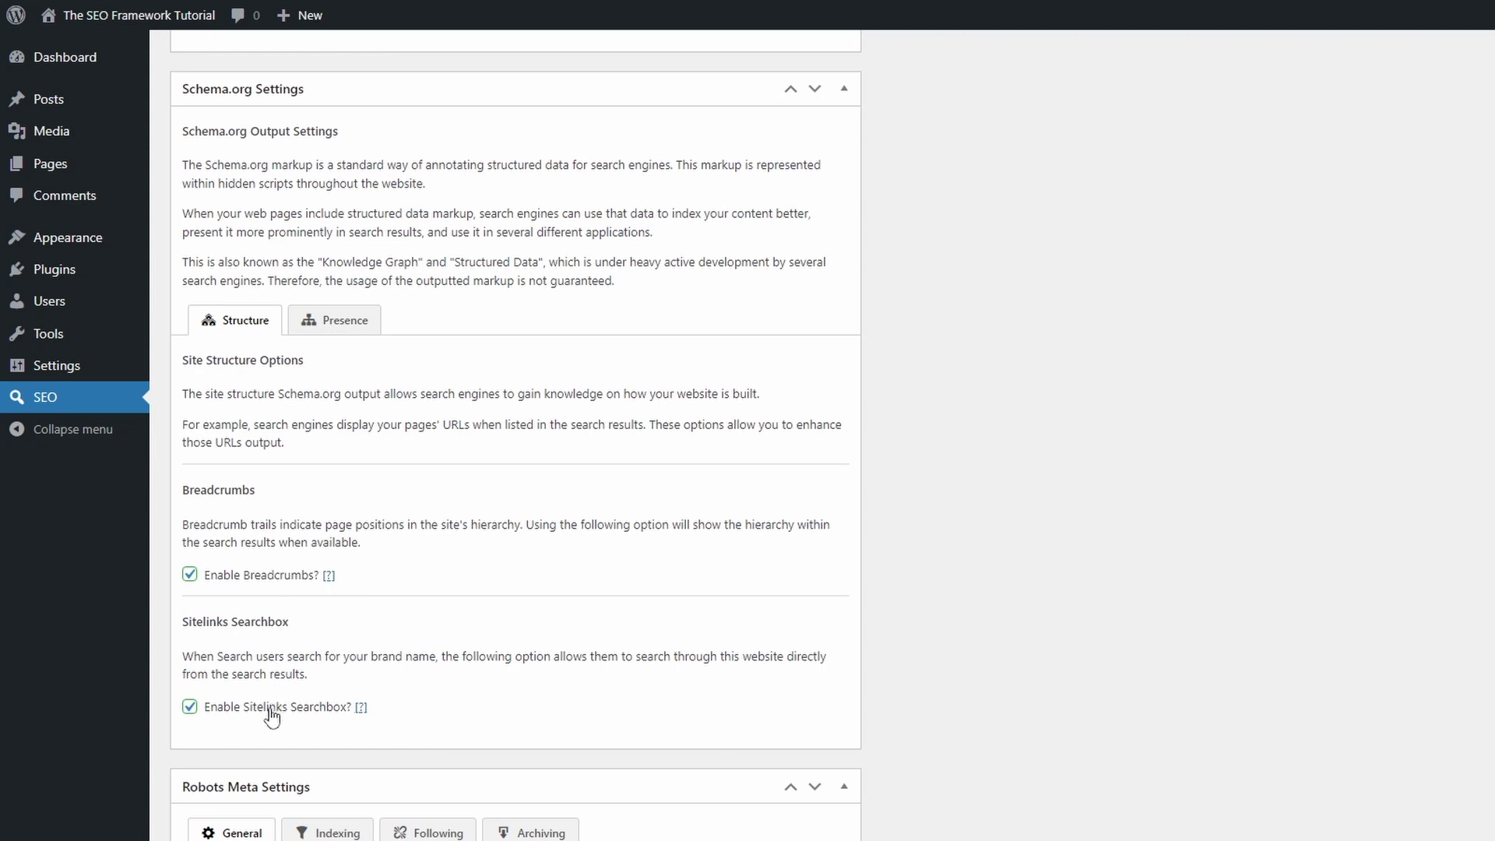
- View Schema.org Presence, then apply noindex to Tags and Author pages under Robots Indexing
click(344, 324)
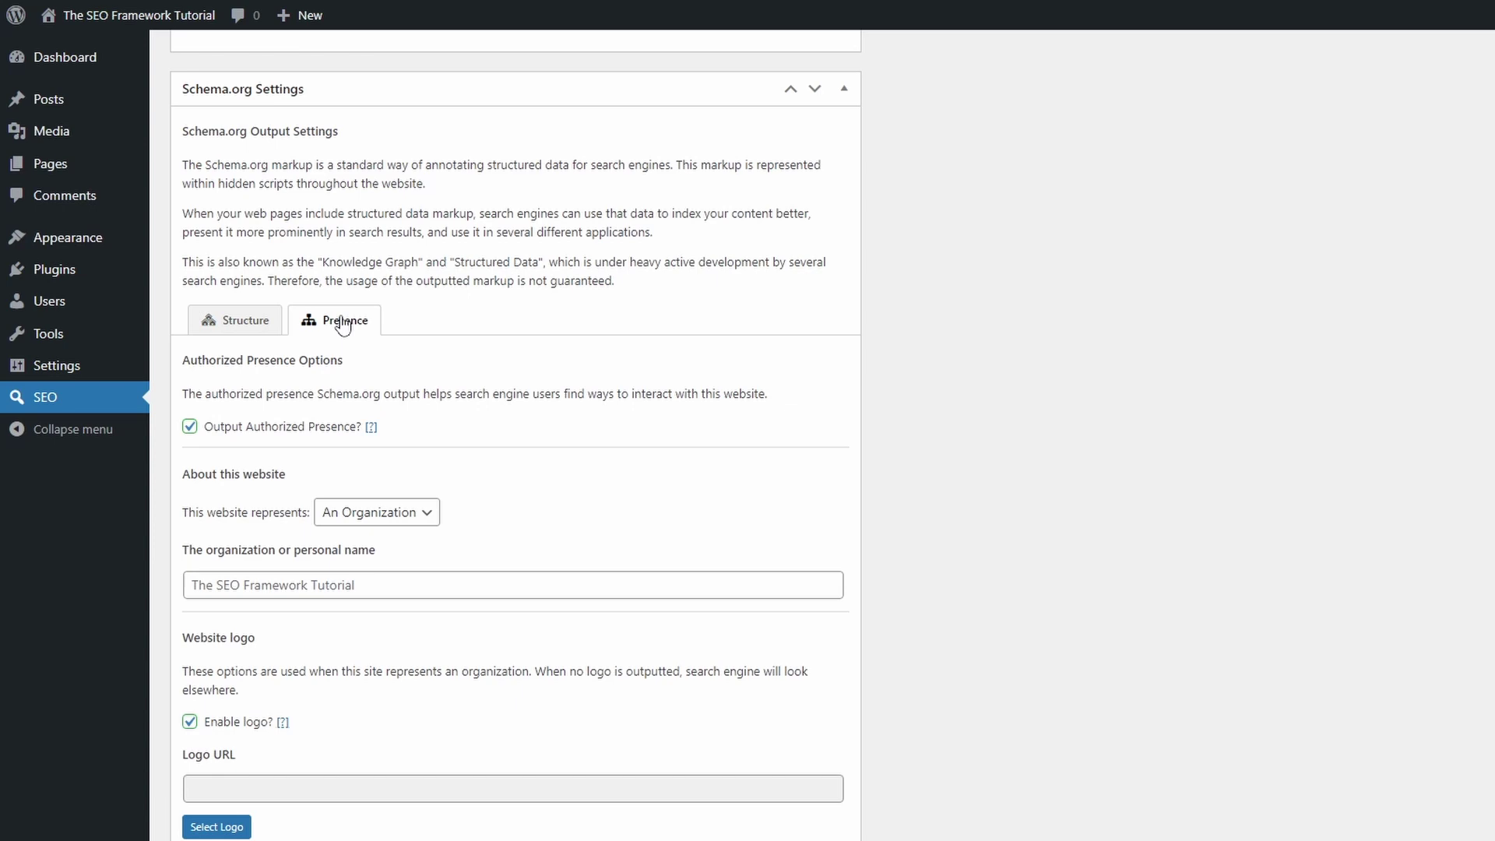
scroll(287, 437, down, 10)
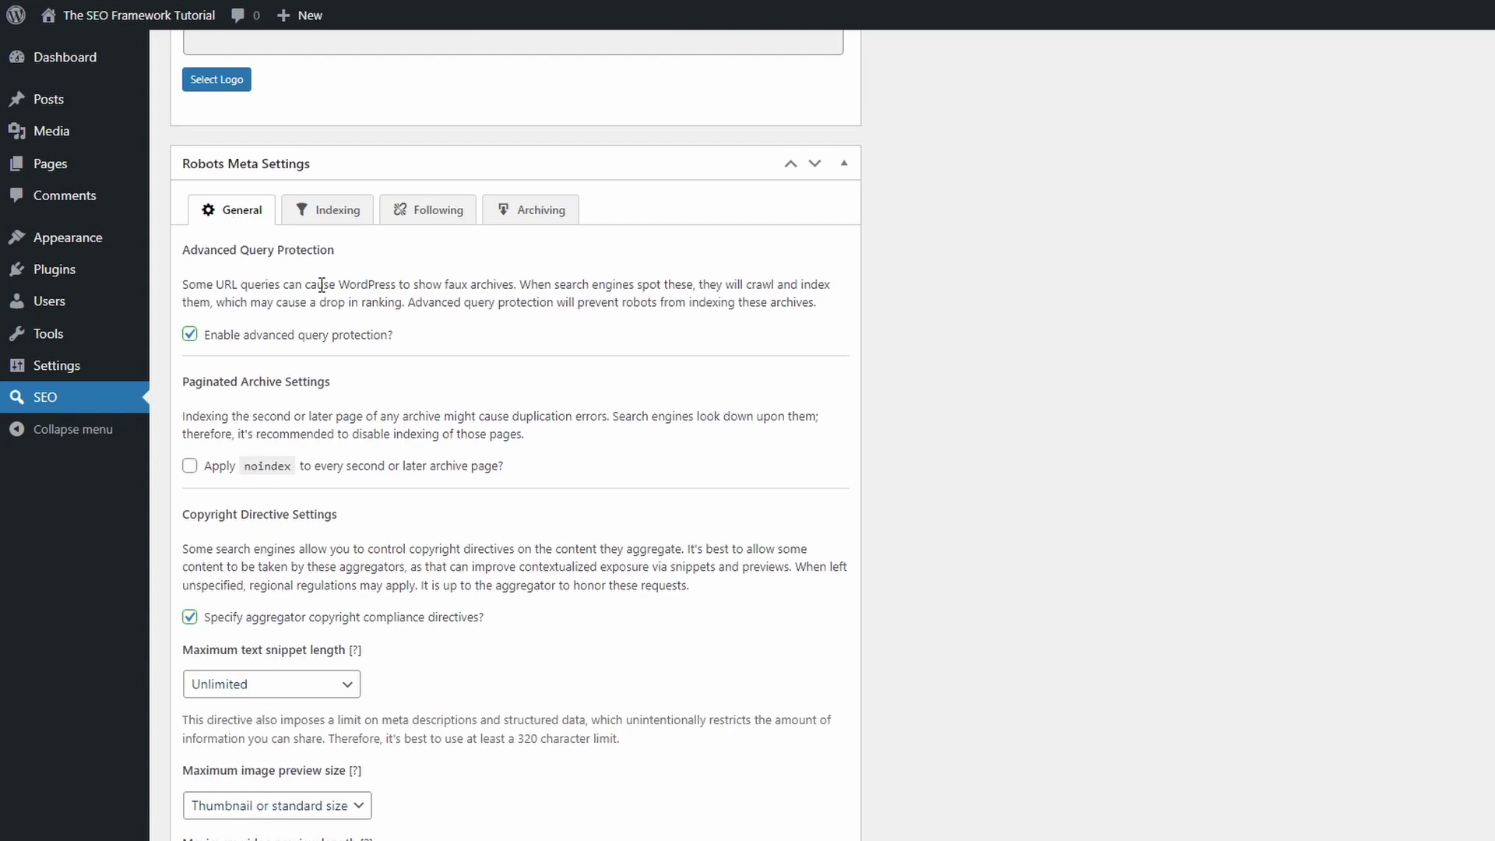
click(338, 217)
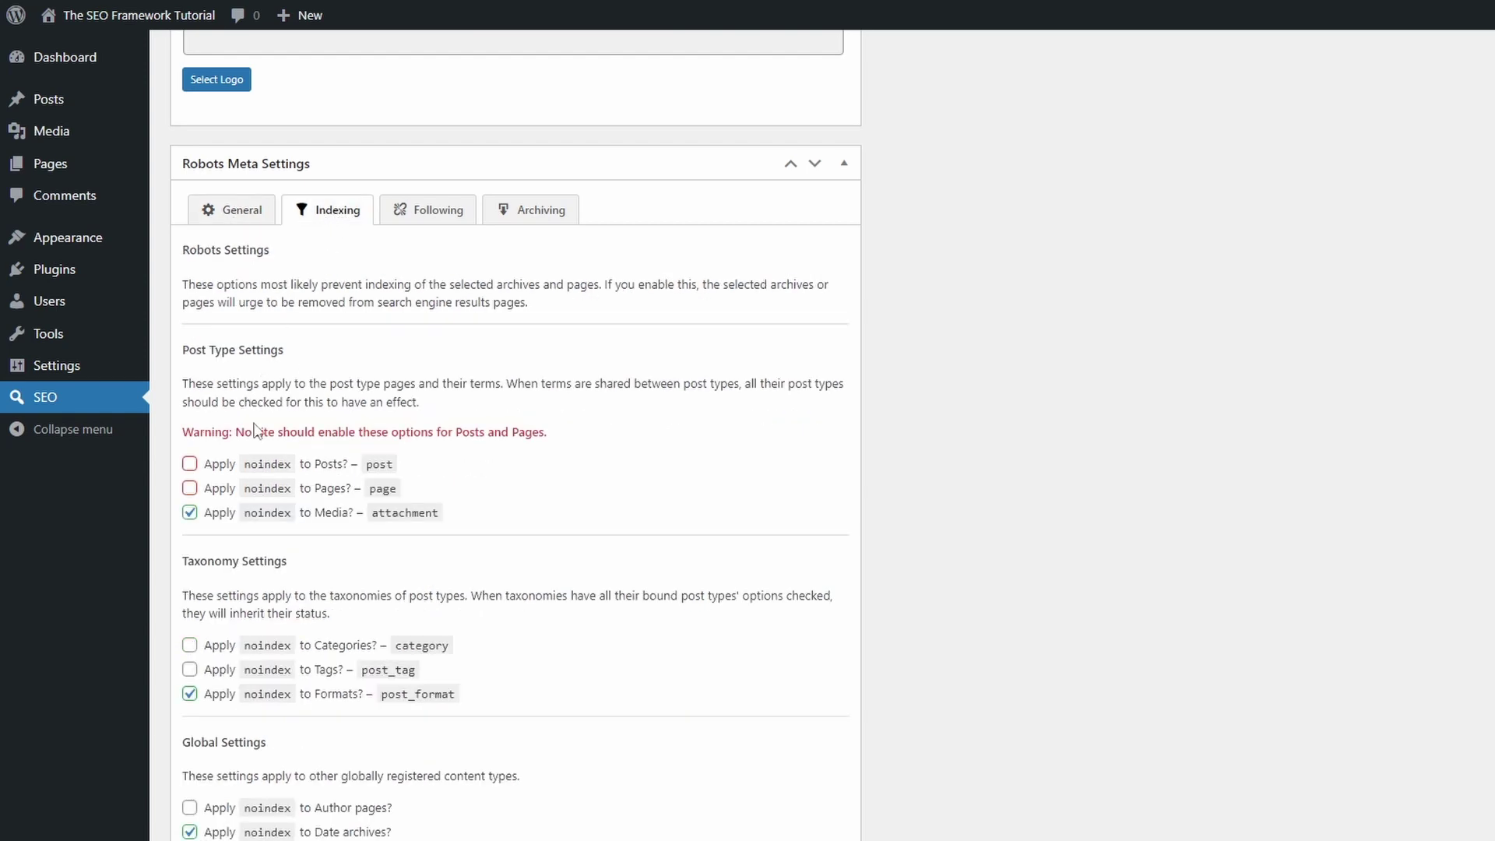
scroll(257, 431, down, 3)
click(218, 484)
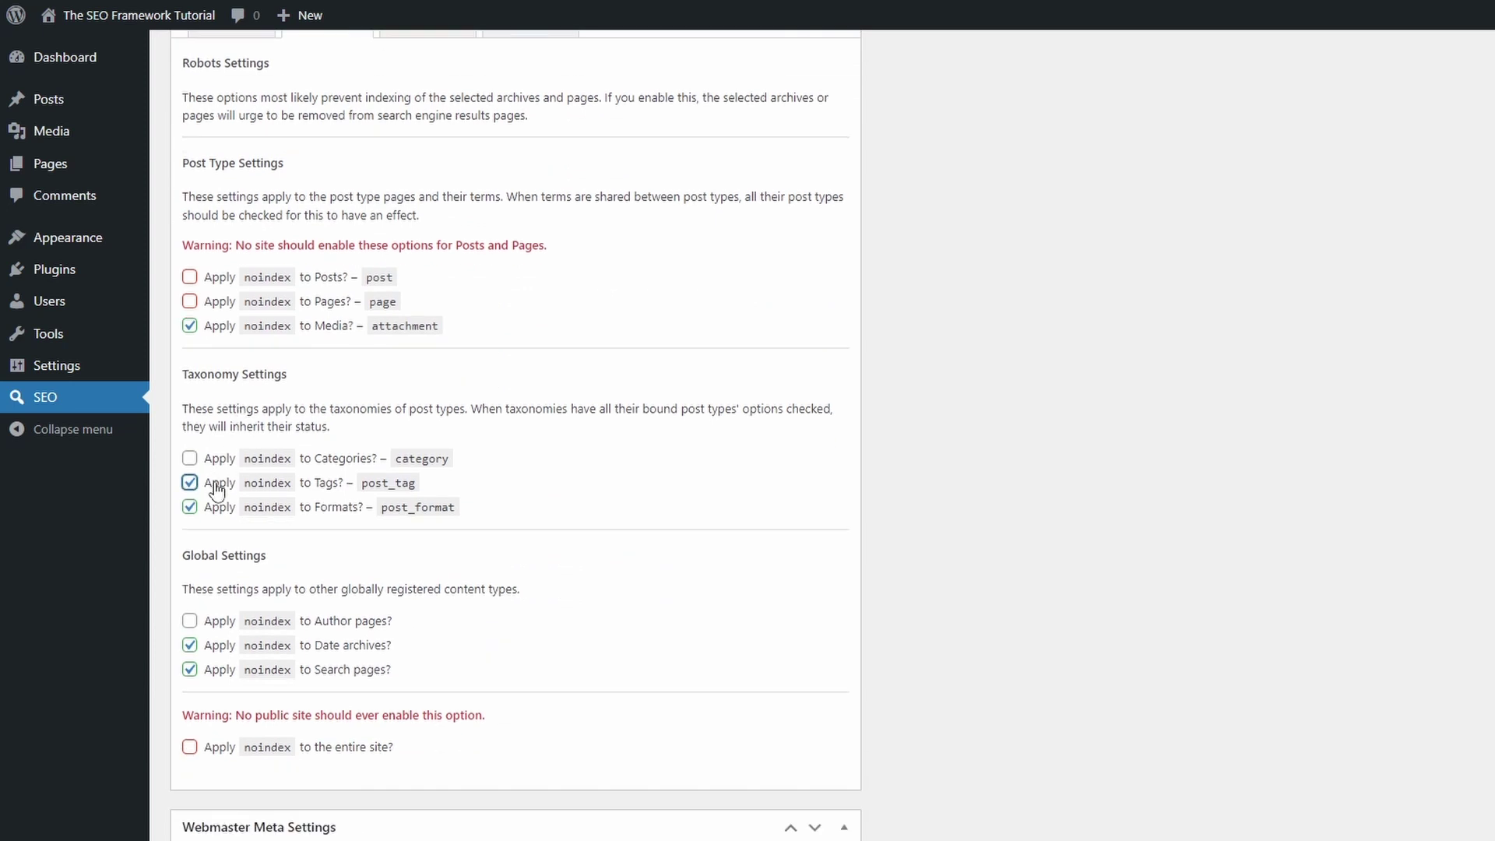
click(219, 627)
- Review the robots Nofollow and Noarchive options, then scroll past webmaster verification
scroll(245, 580, up, 2)
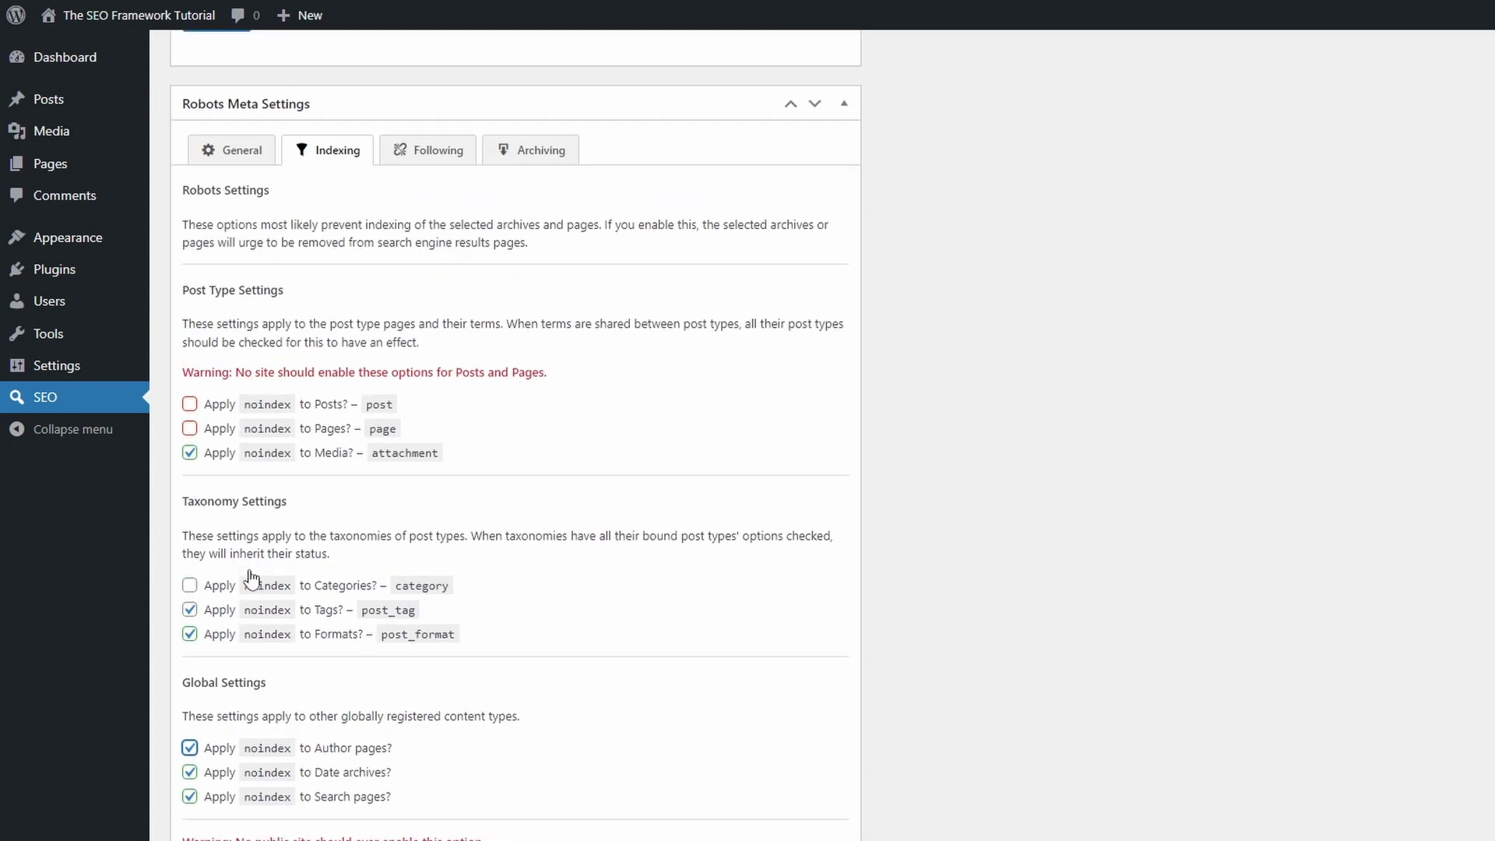
click(434, 215)
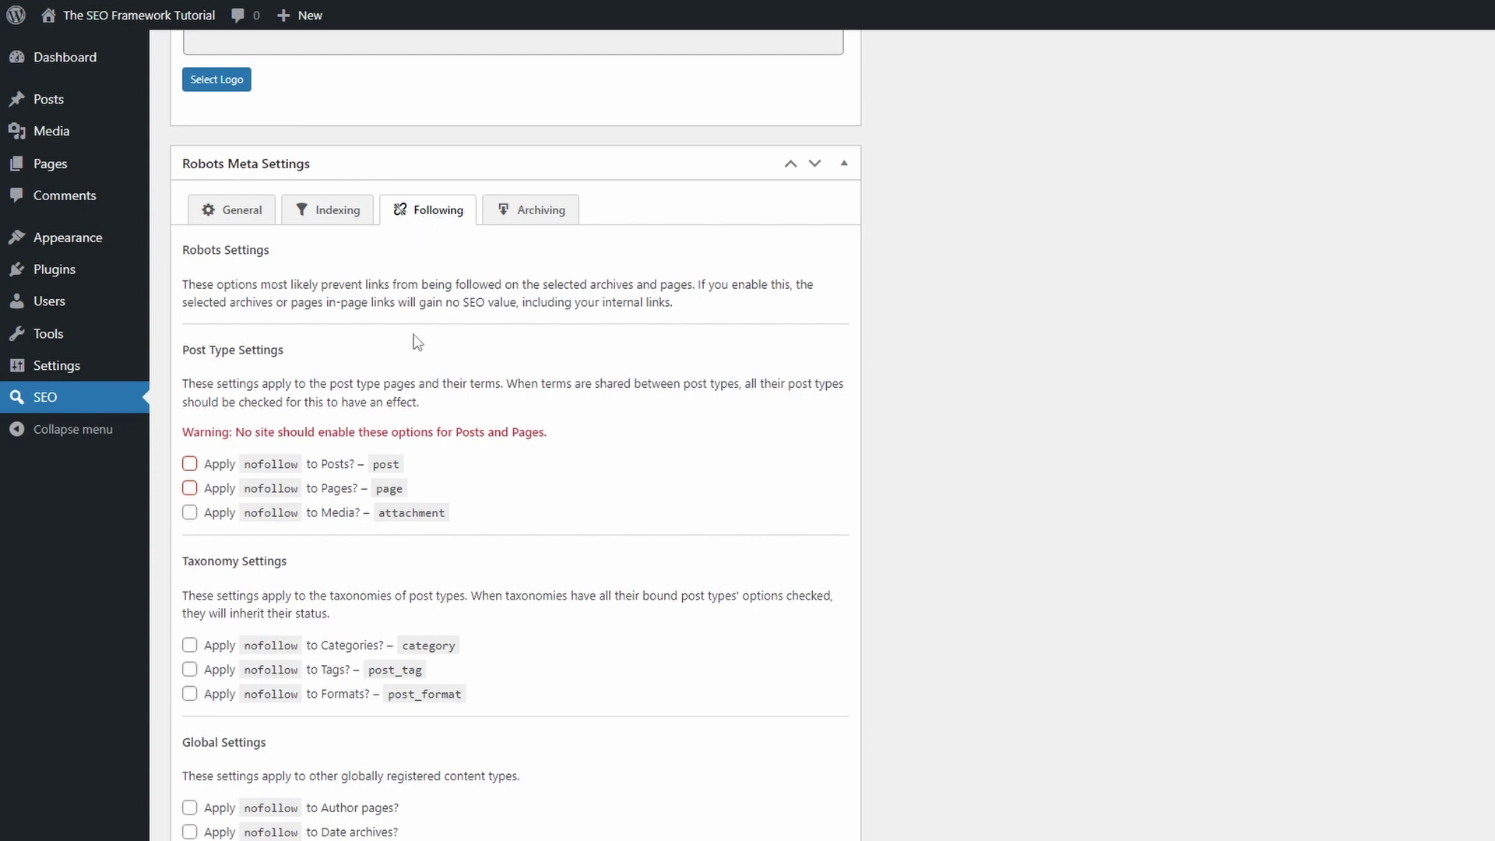
click(507, 210)
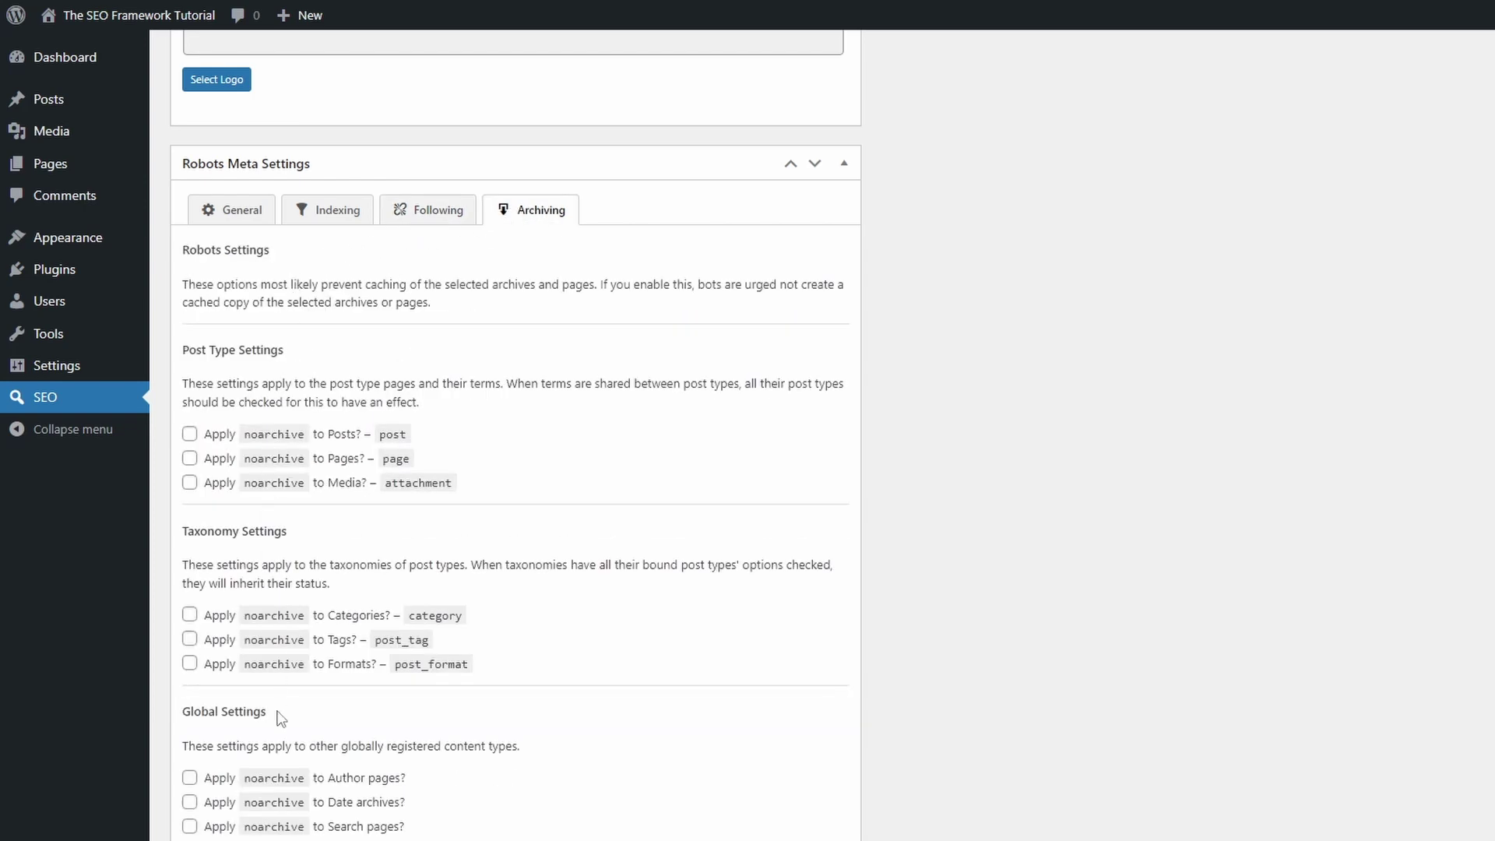
scroll(280, 717, down, 10)
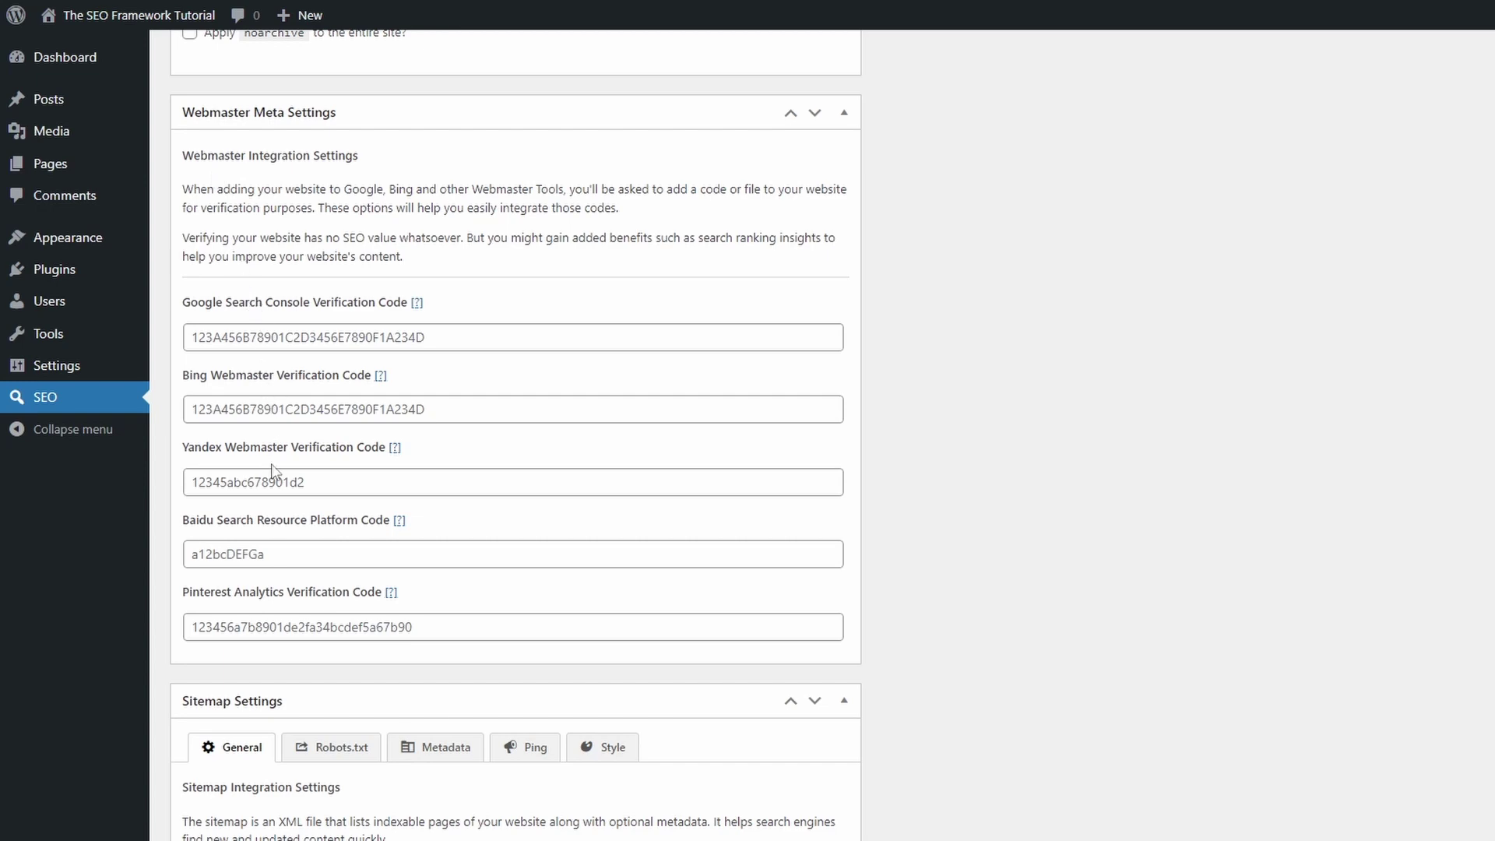
scroll(282, 653, down, 8)
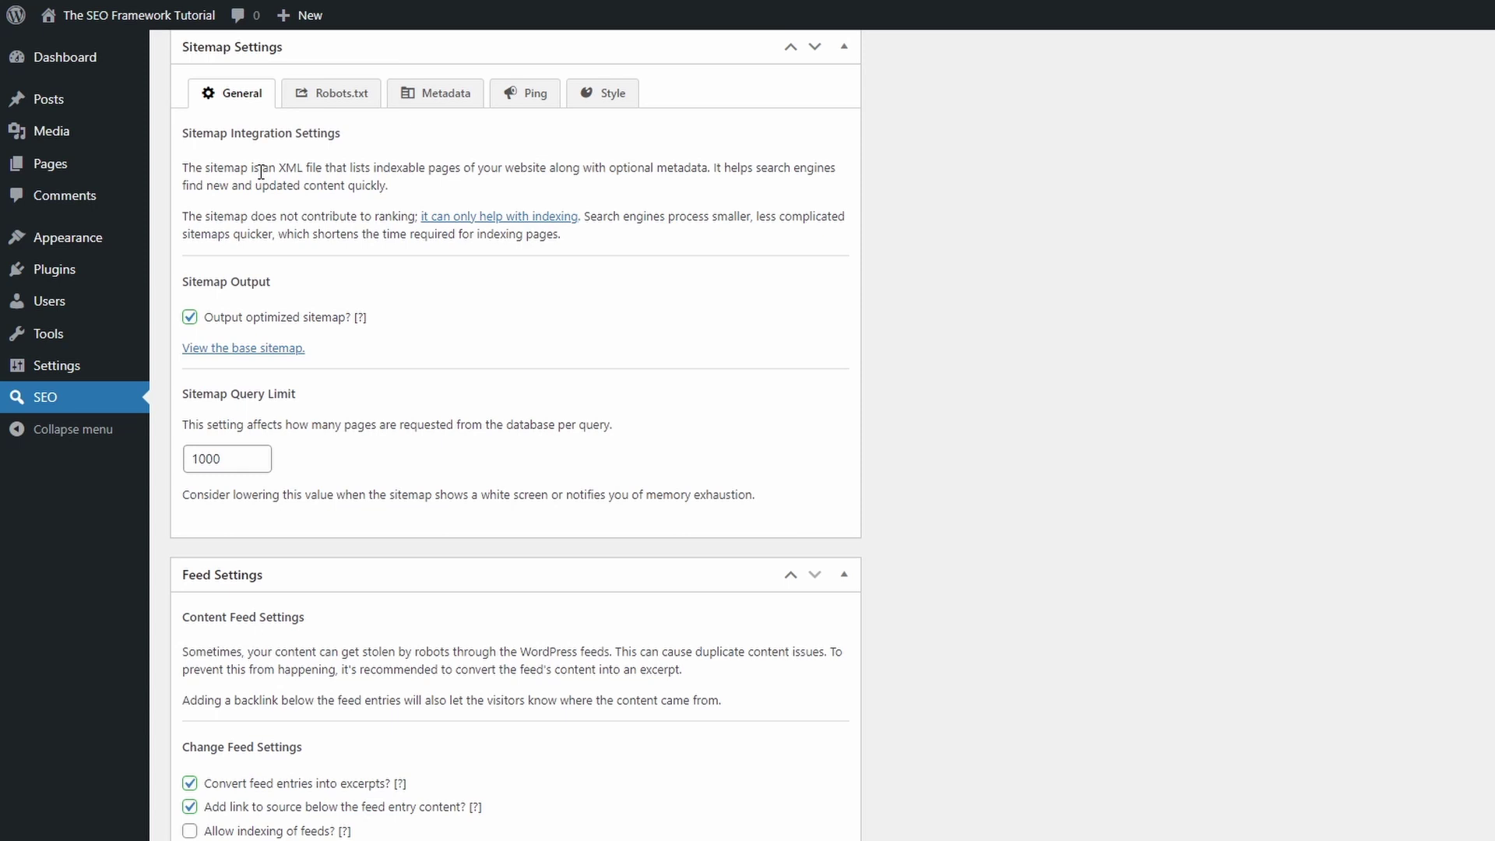
- Browse the Sitemap Settings tabs: Robots.txt, Metadata, Ping, Style, General, to the page end
click(336, 104)
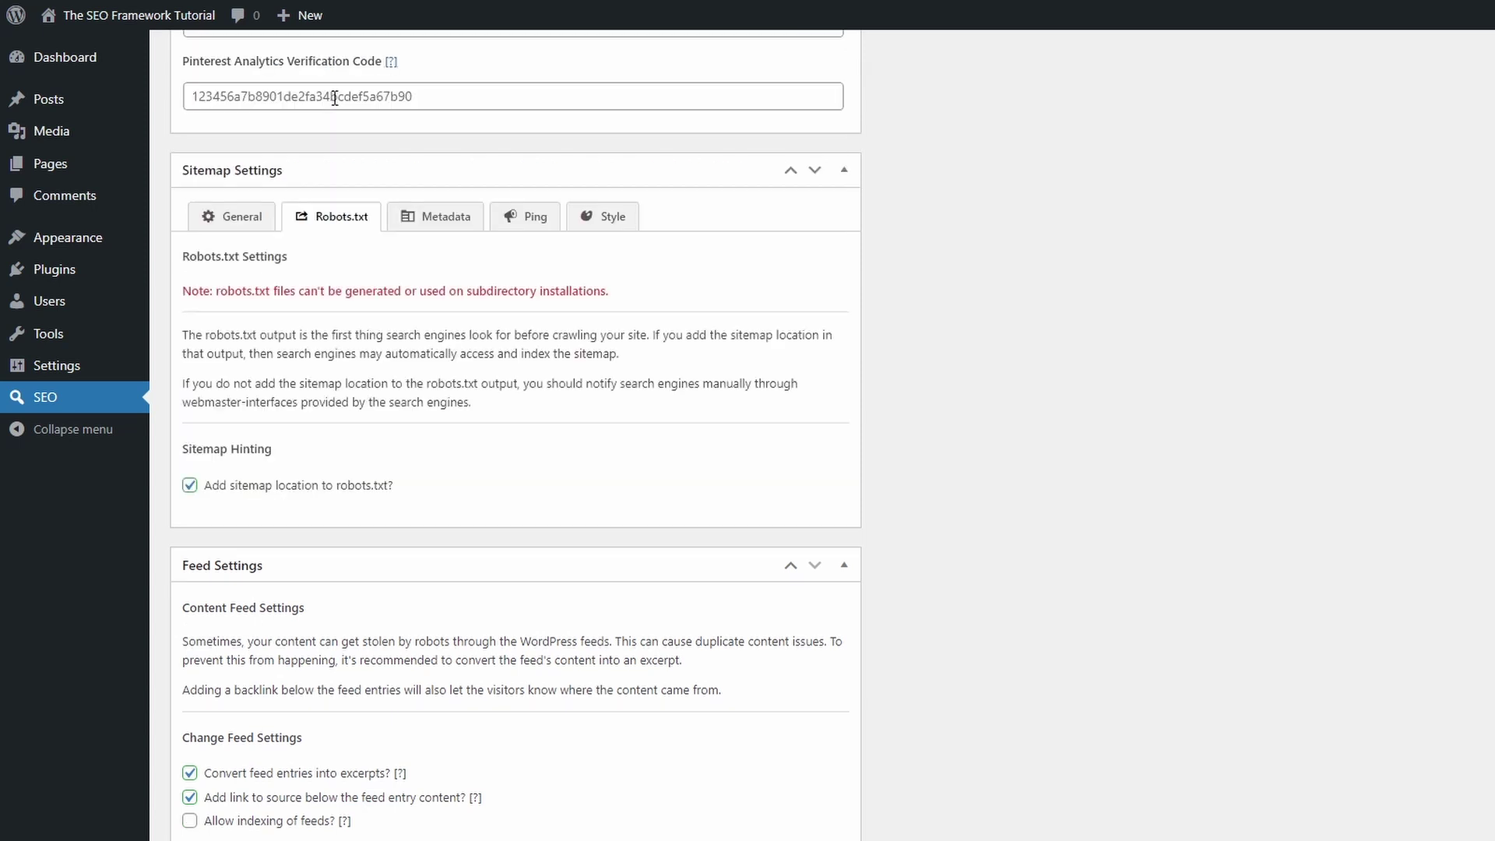
click(419, 218)
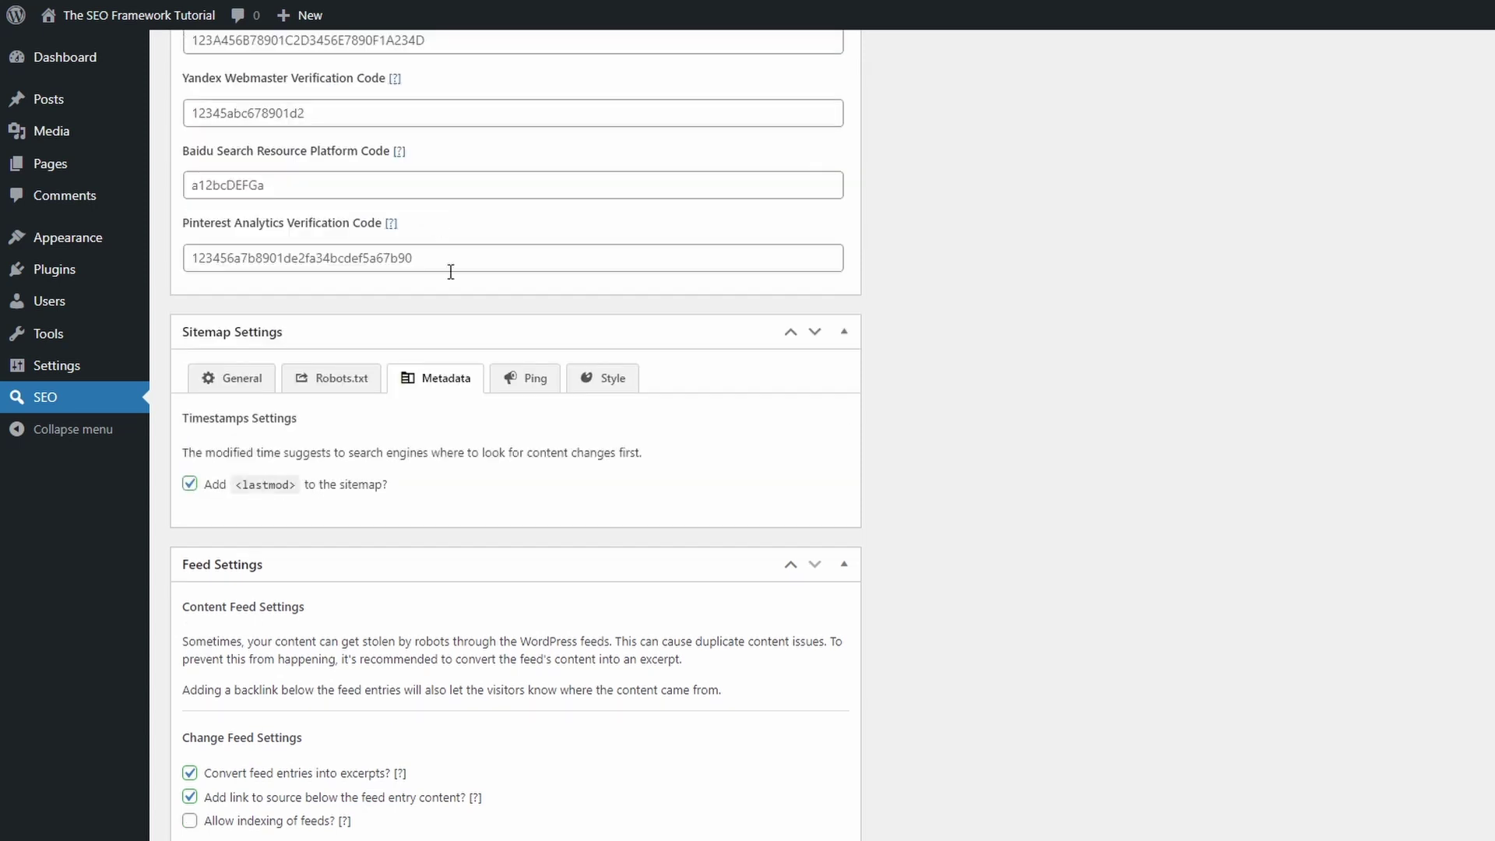
click(520, 392)
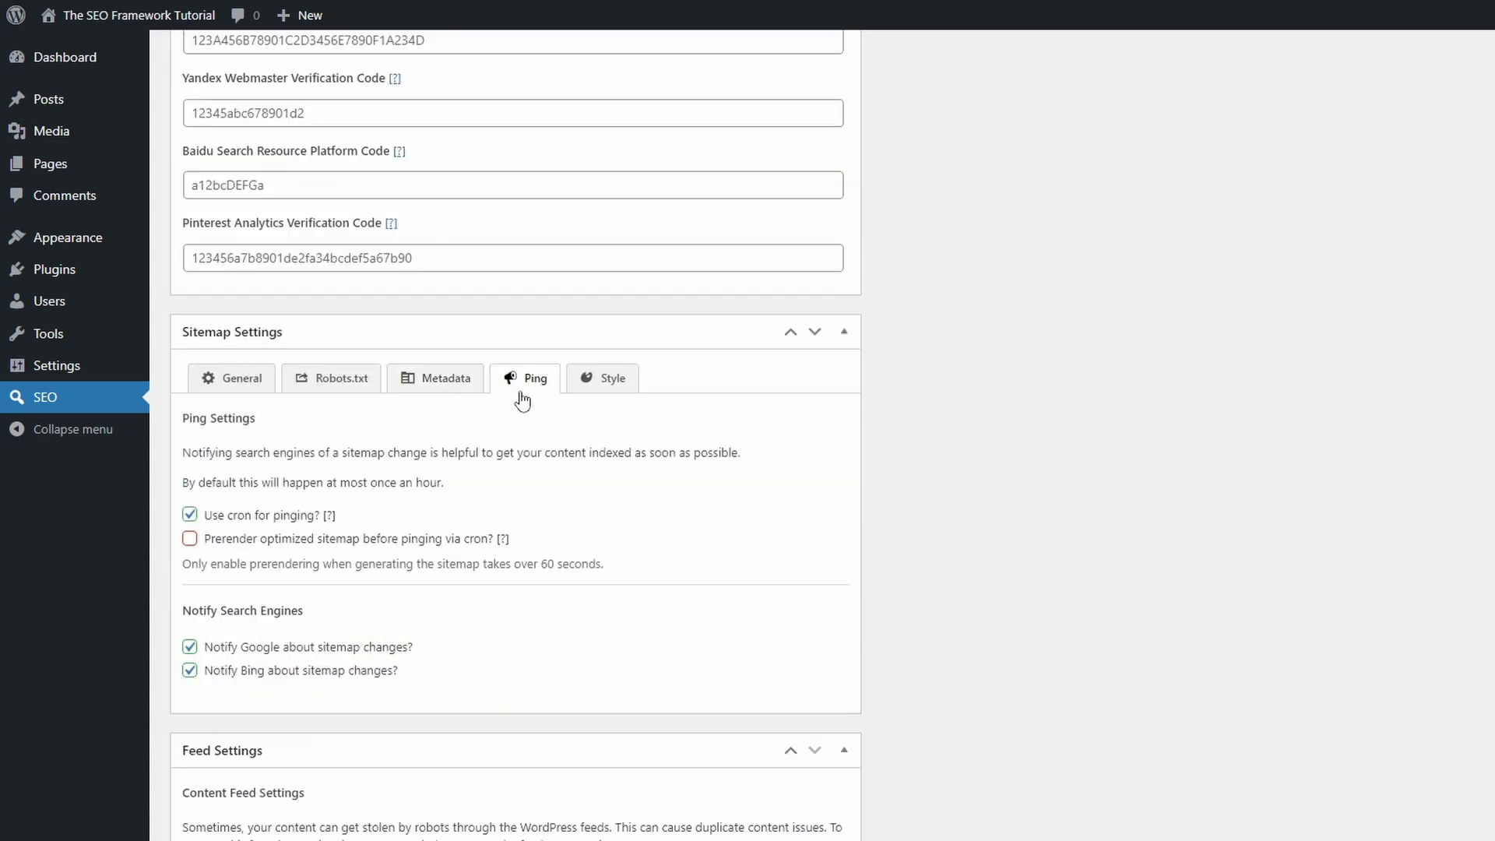
click(584, 387)
click(254, 380)
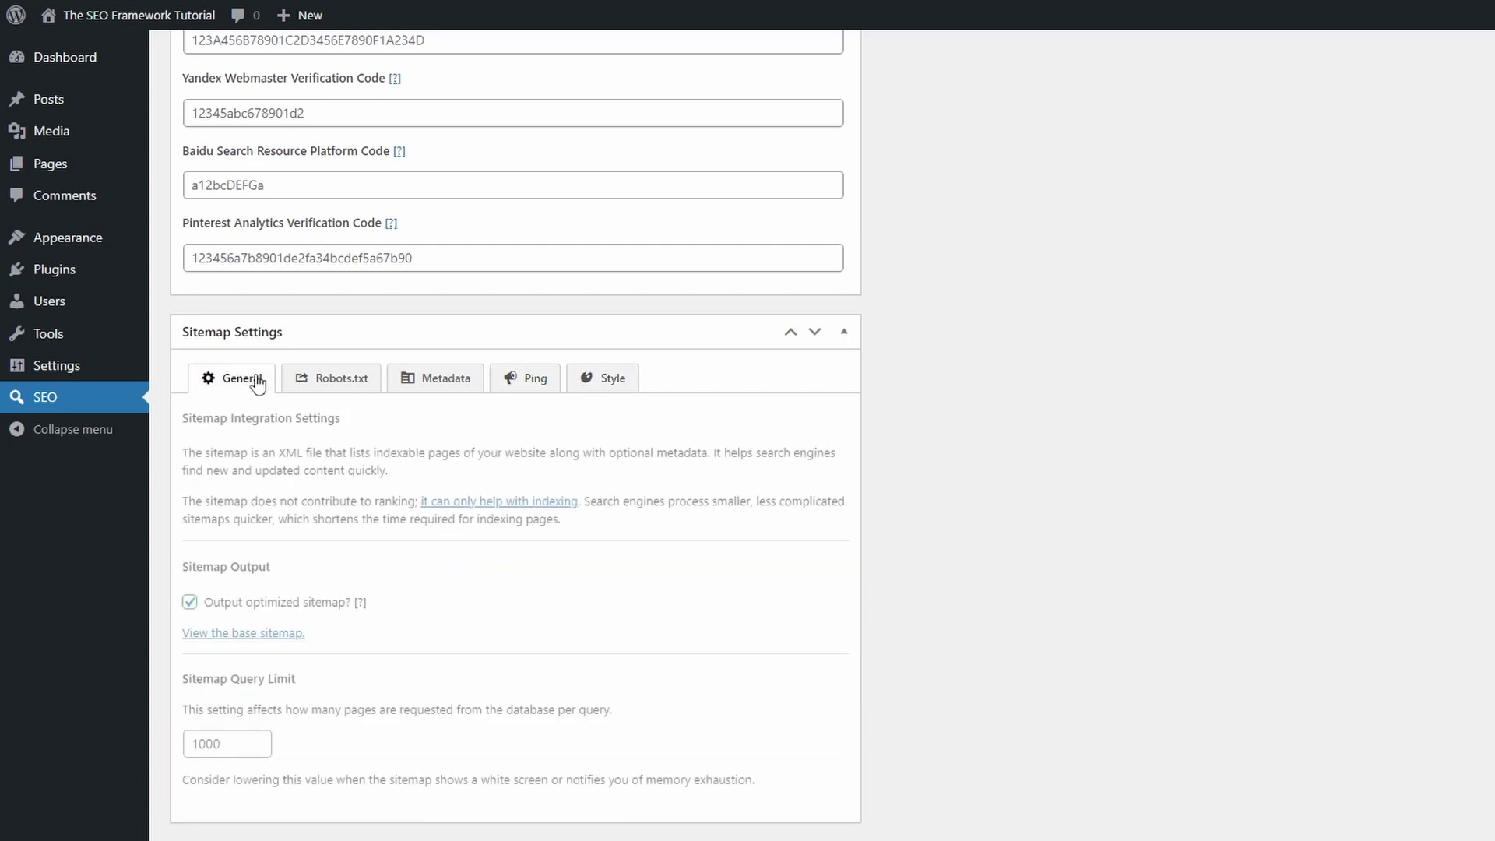
scroll(296, 507, down, 4)
scroll(701, 747, down, 3)
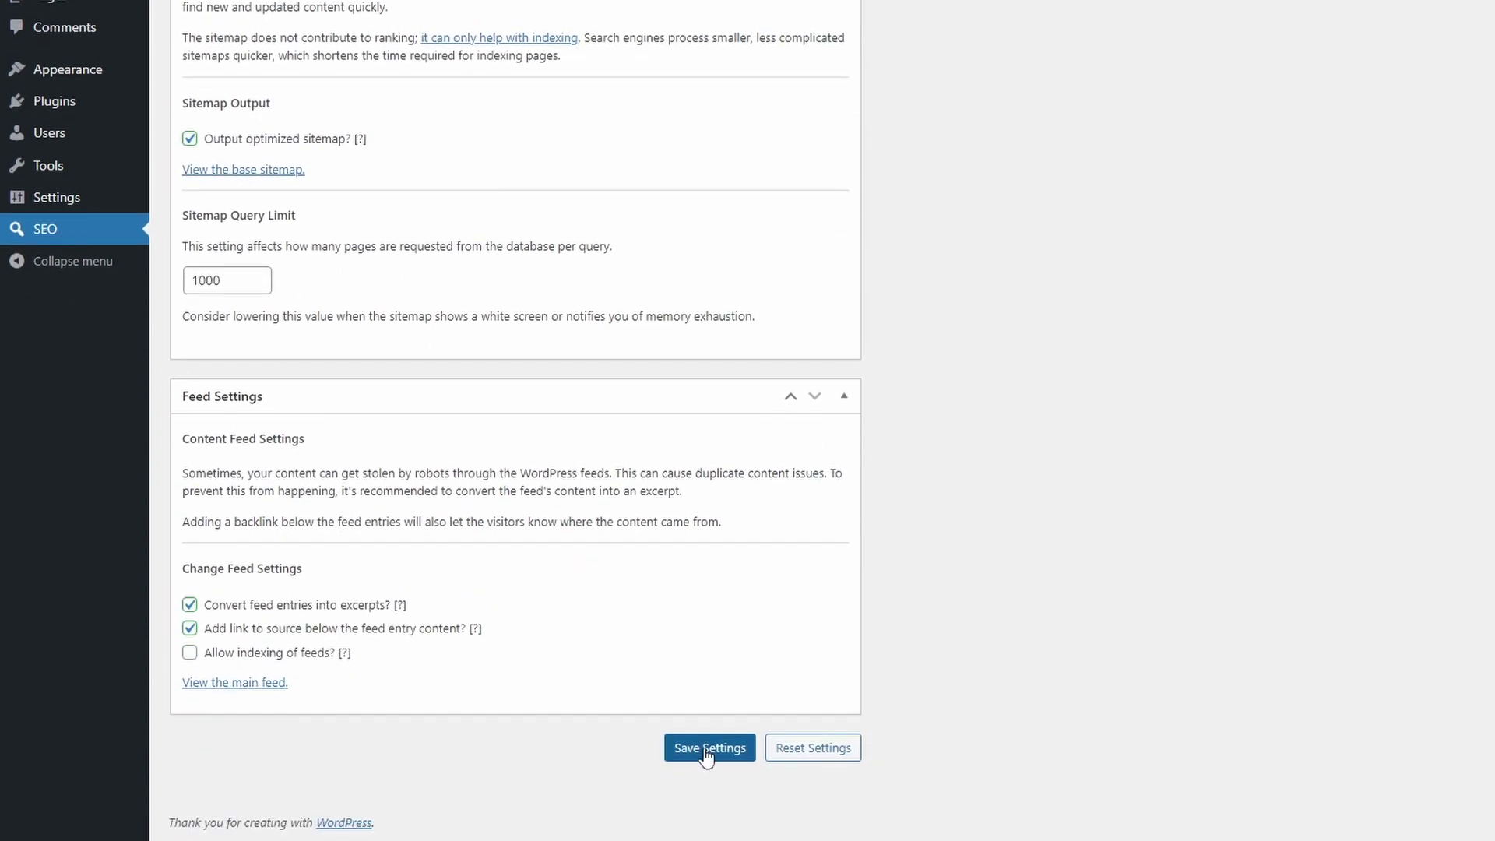
- Save the SEO settings and open the All Posts list
click(707, 749)
scroll(636, 647, up, 3)
mouse_move(73, 104)
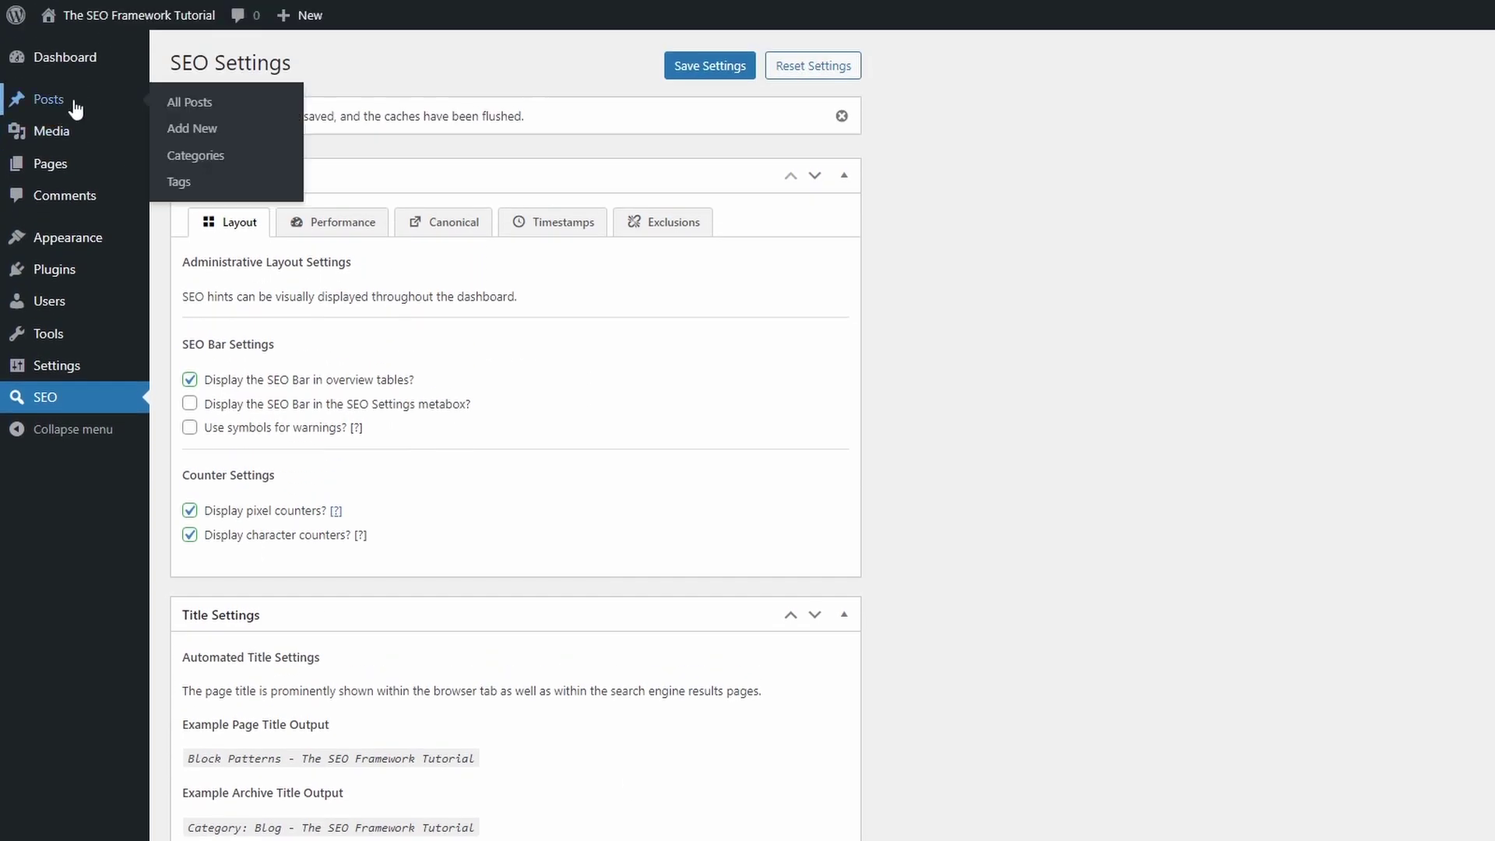
click(207, 106)
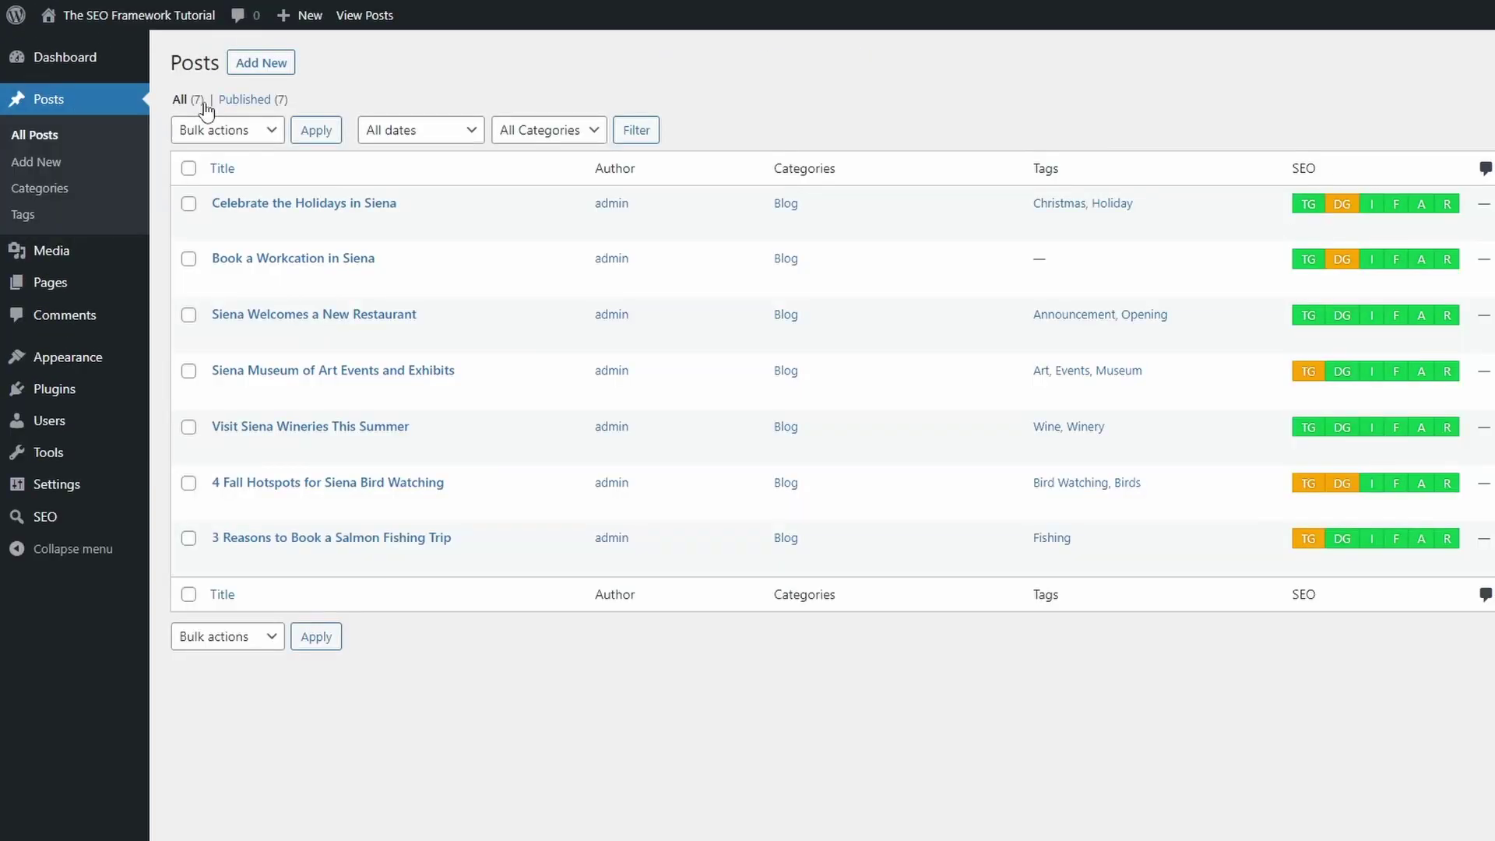
- Inspect the posts' SEO bar badges and open 'Book a Workcation in Siena' for editing
mouse_move(1309, 204)
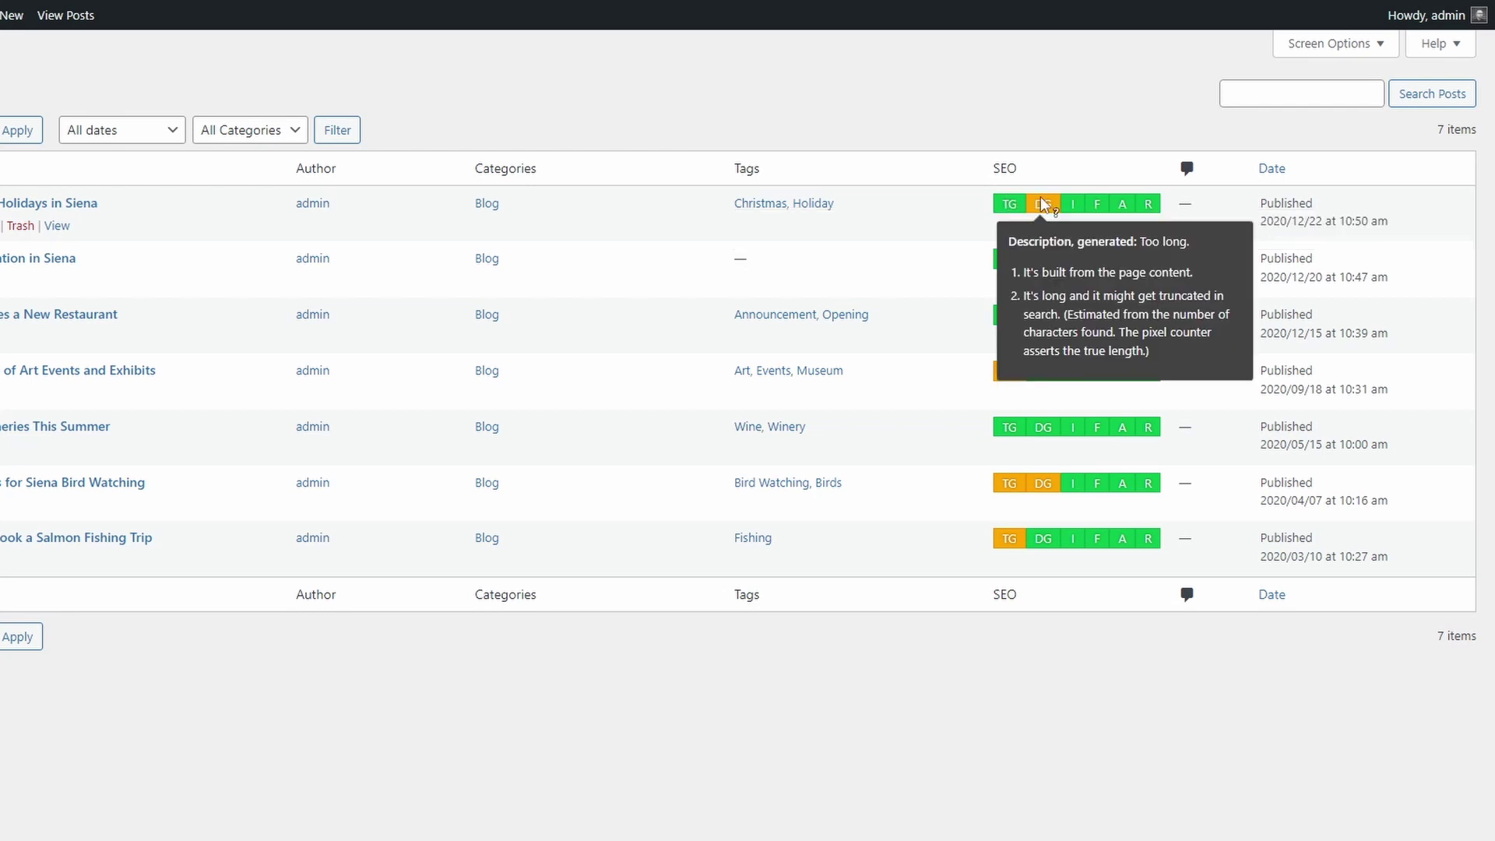
mouse_move(1065, 204)
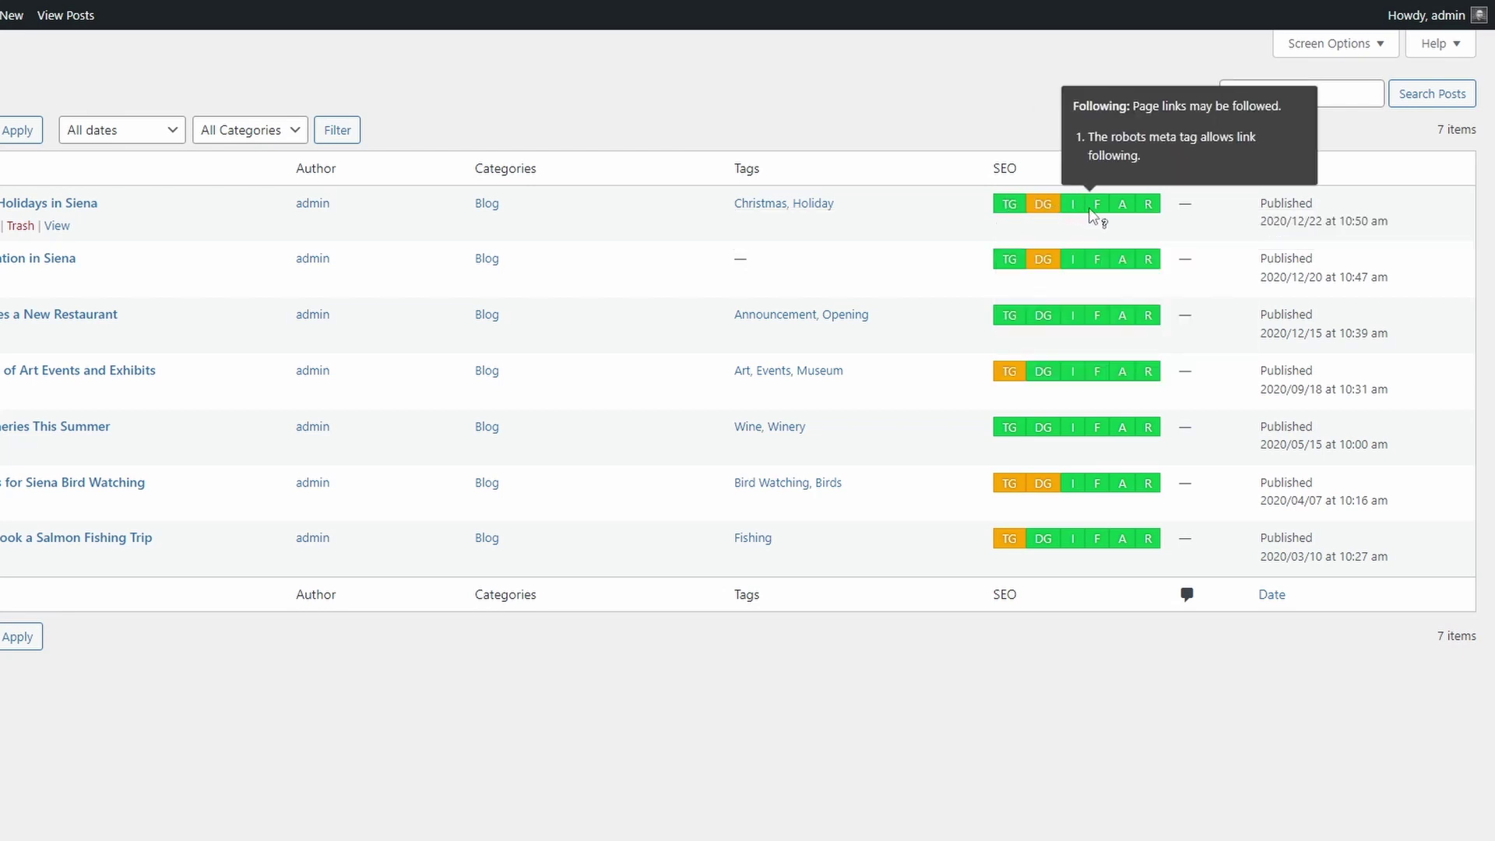
mouse_move(1089, 265)
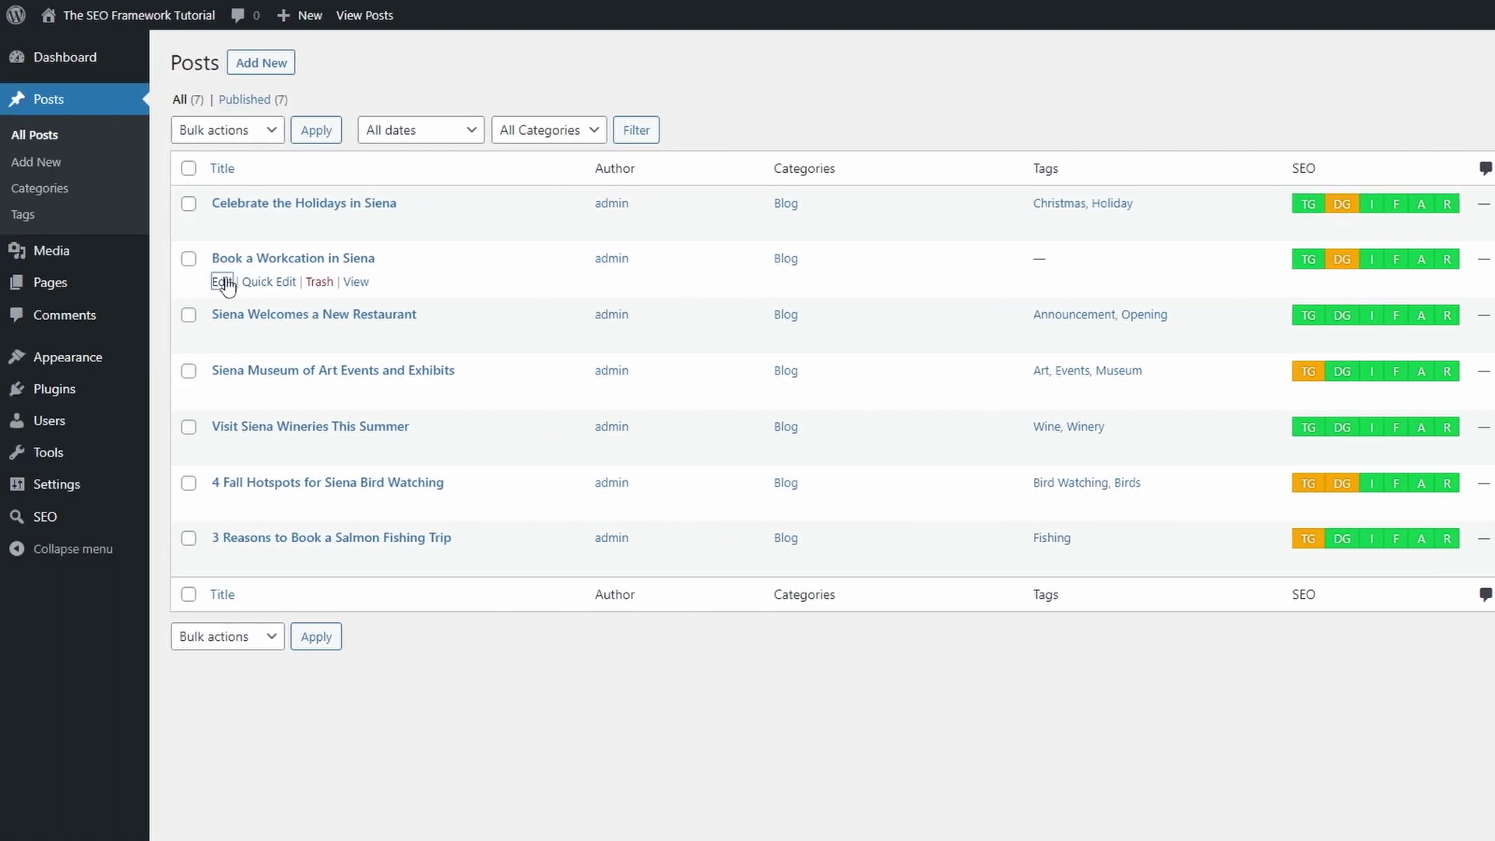
click(224, 283)
- Review the post's SEO title and social fields, keeping the site title in the meta title
scroll(247, 310, down, 4)
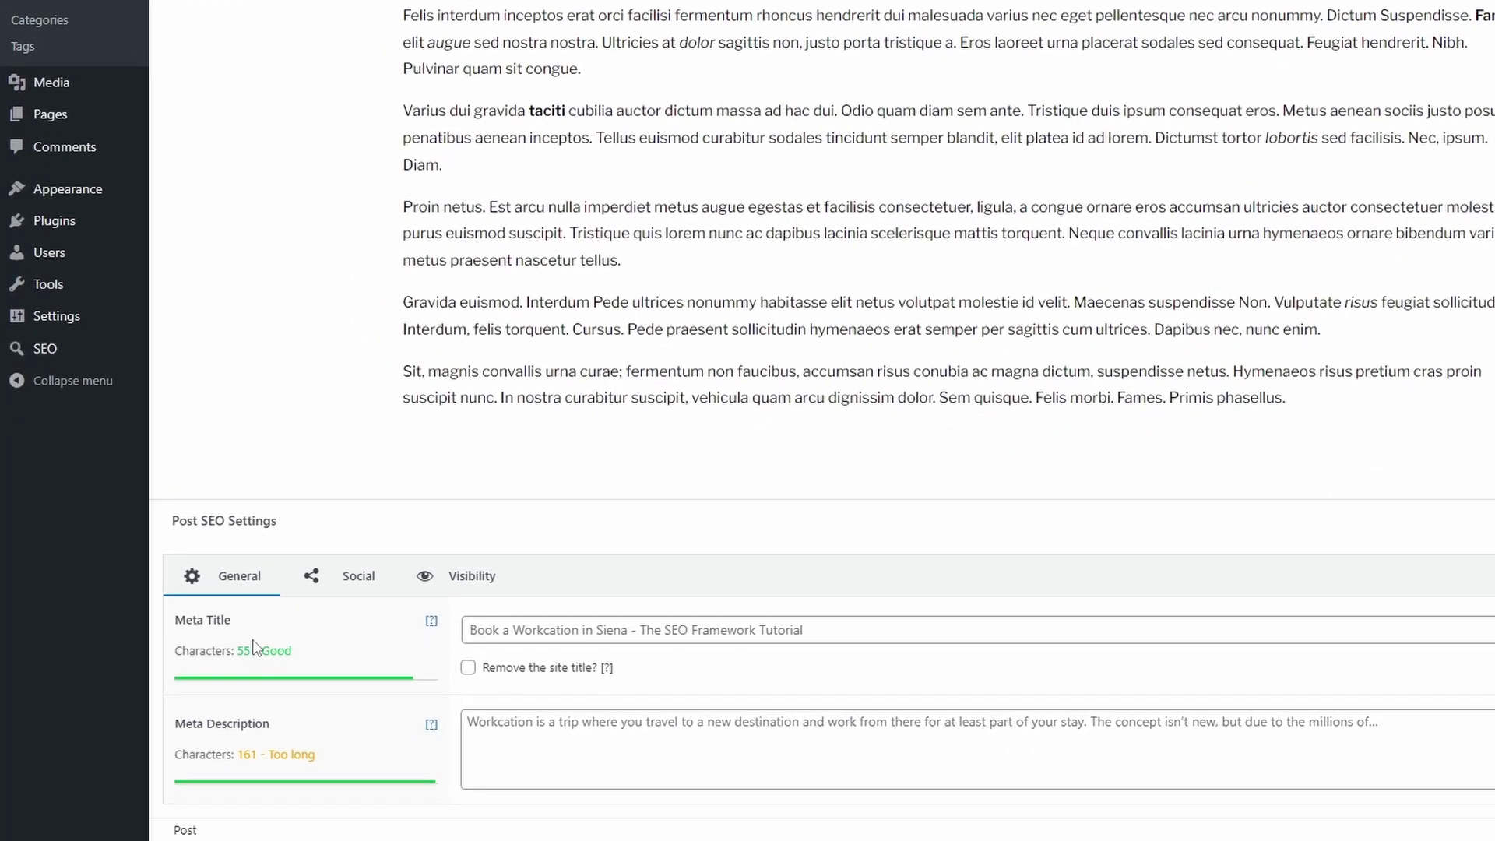
click(525, 668)
click(526, 672)
click(348, 589)
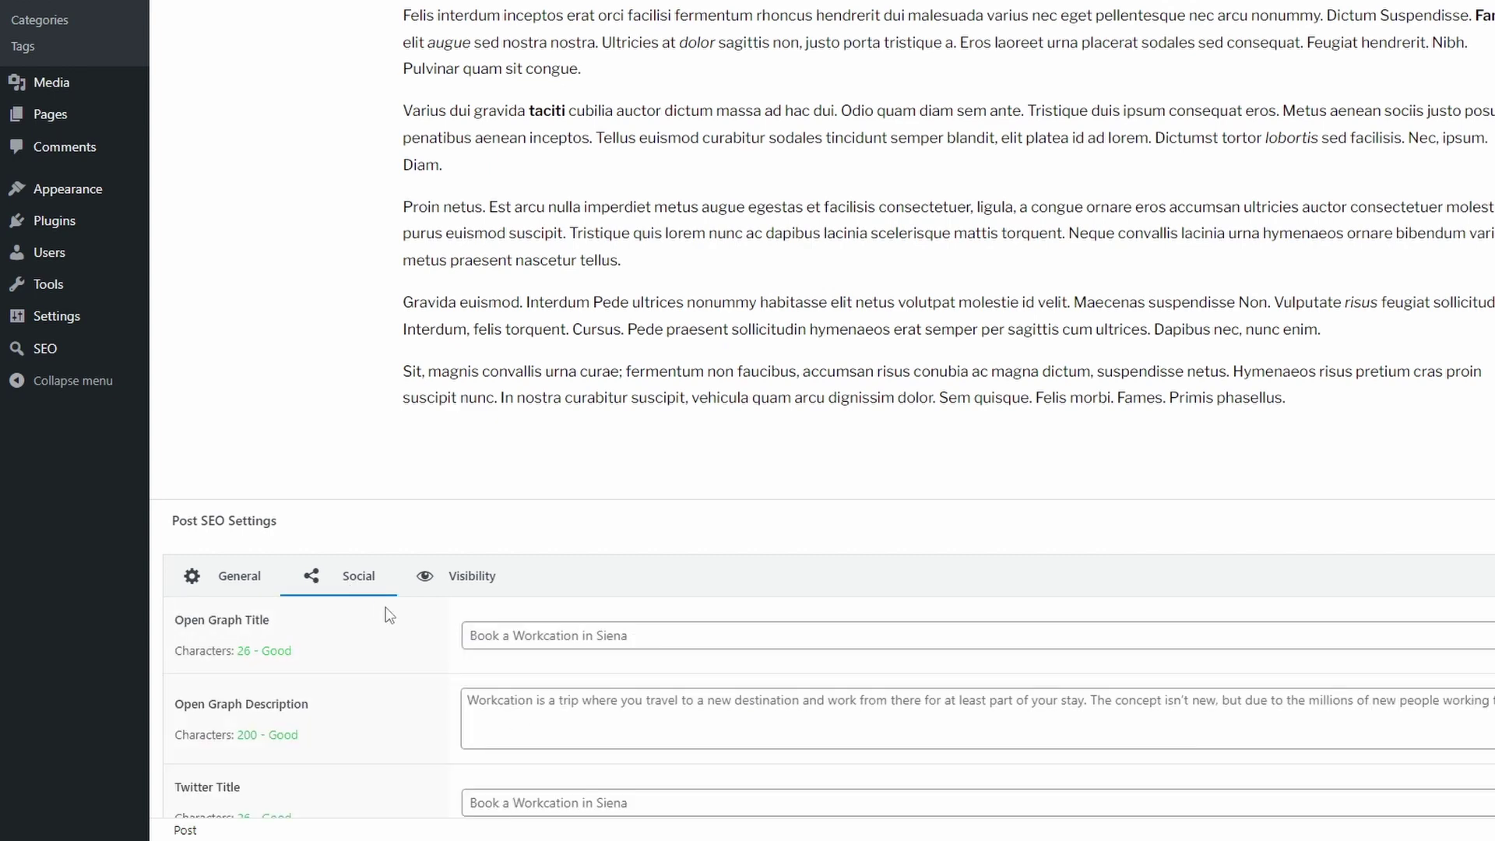
scroll(389, 615, down, 3)
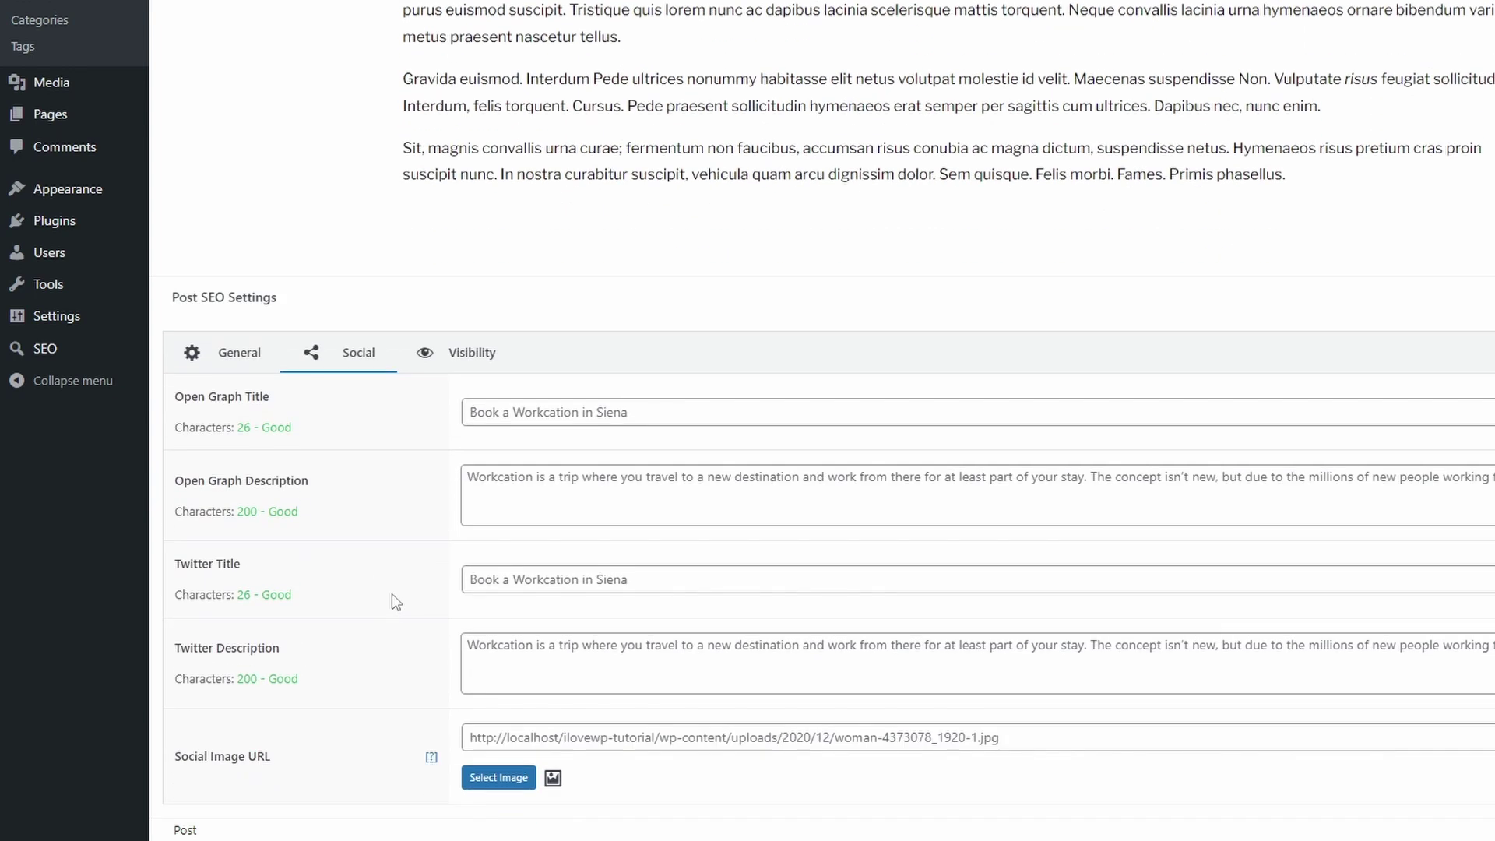
click(462, 353)
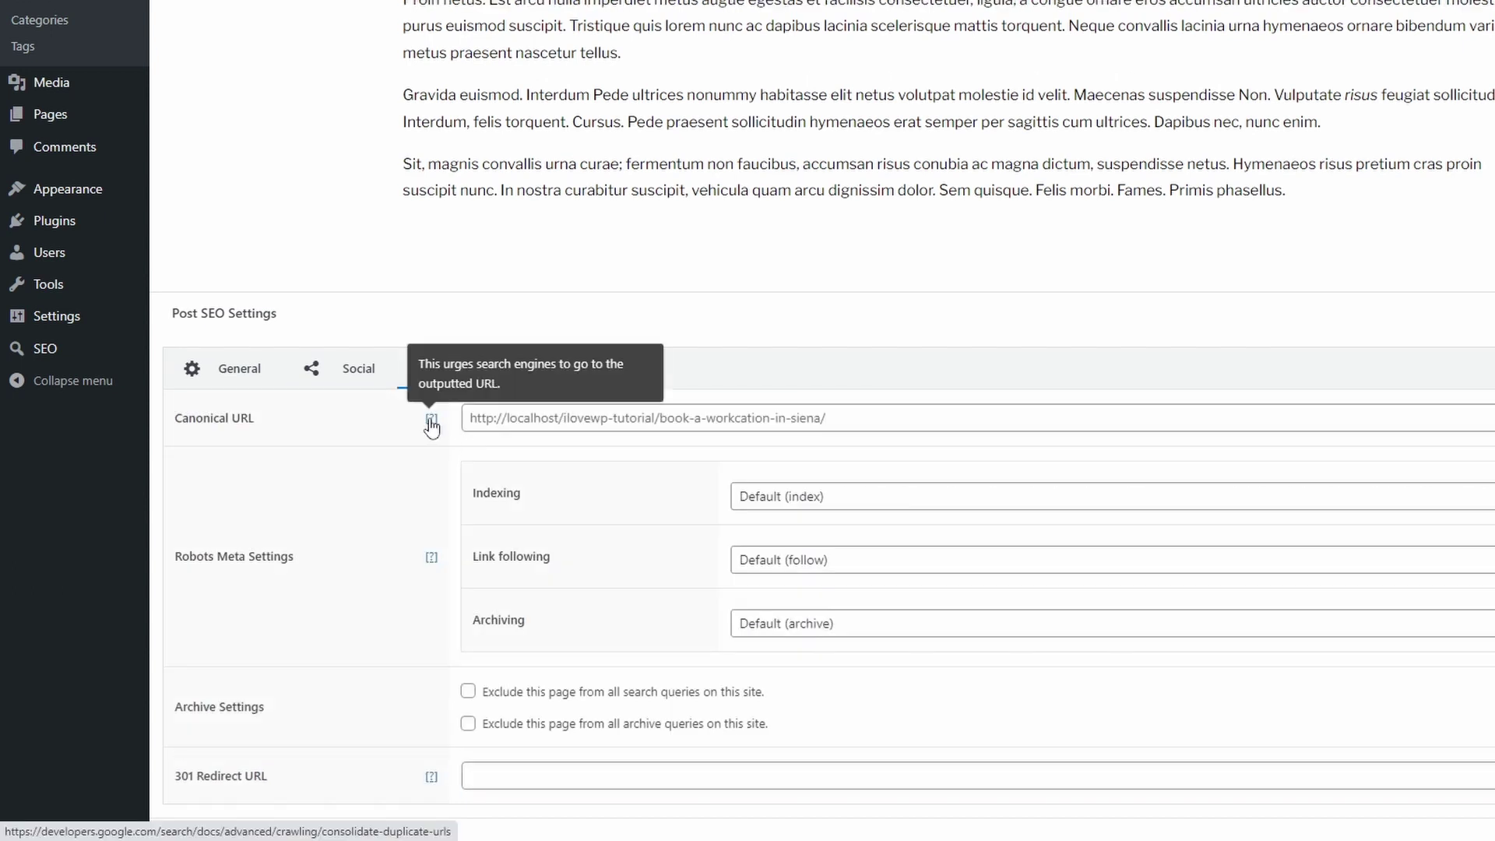
click(787, 498)
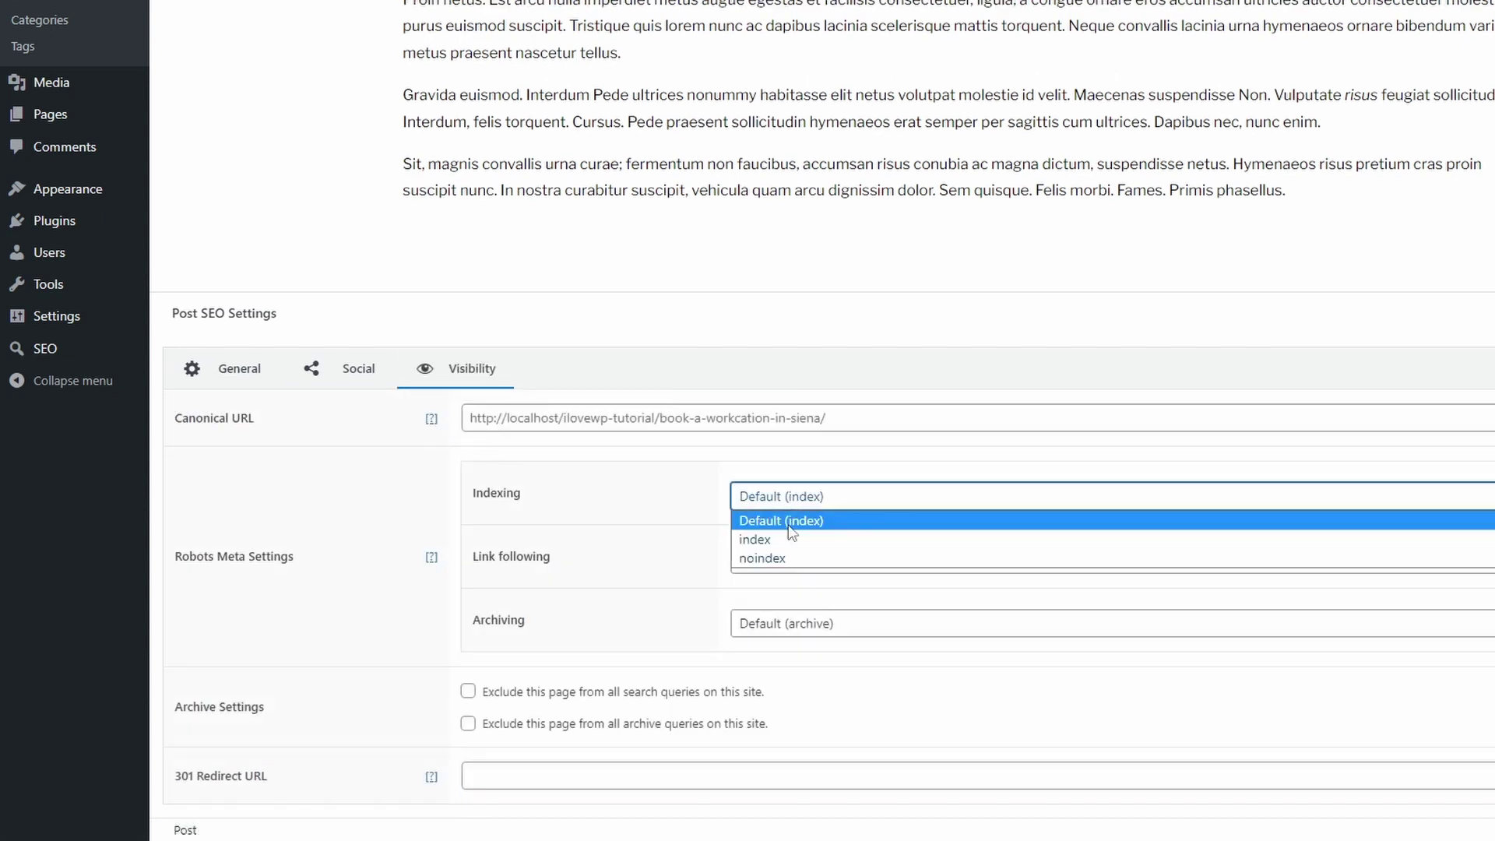
click(791, 520)
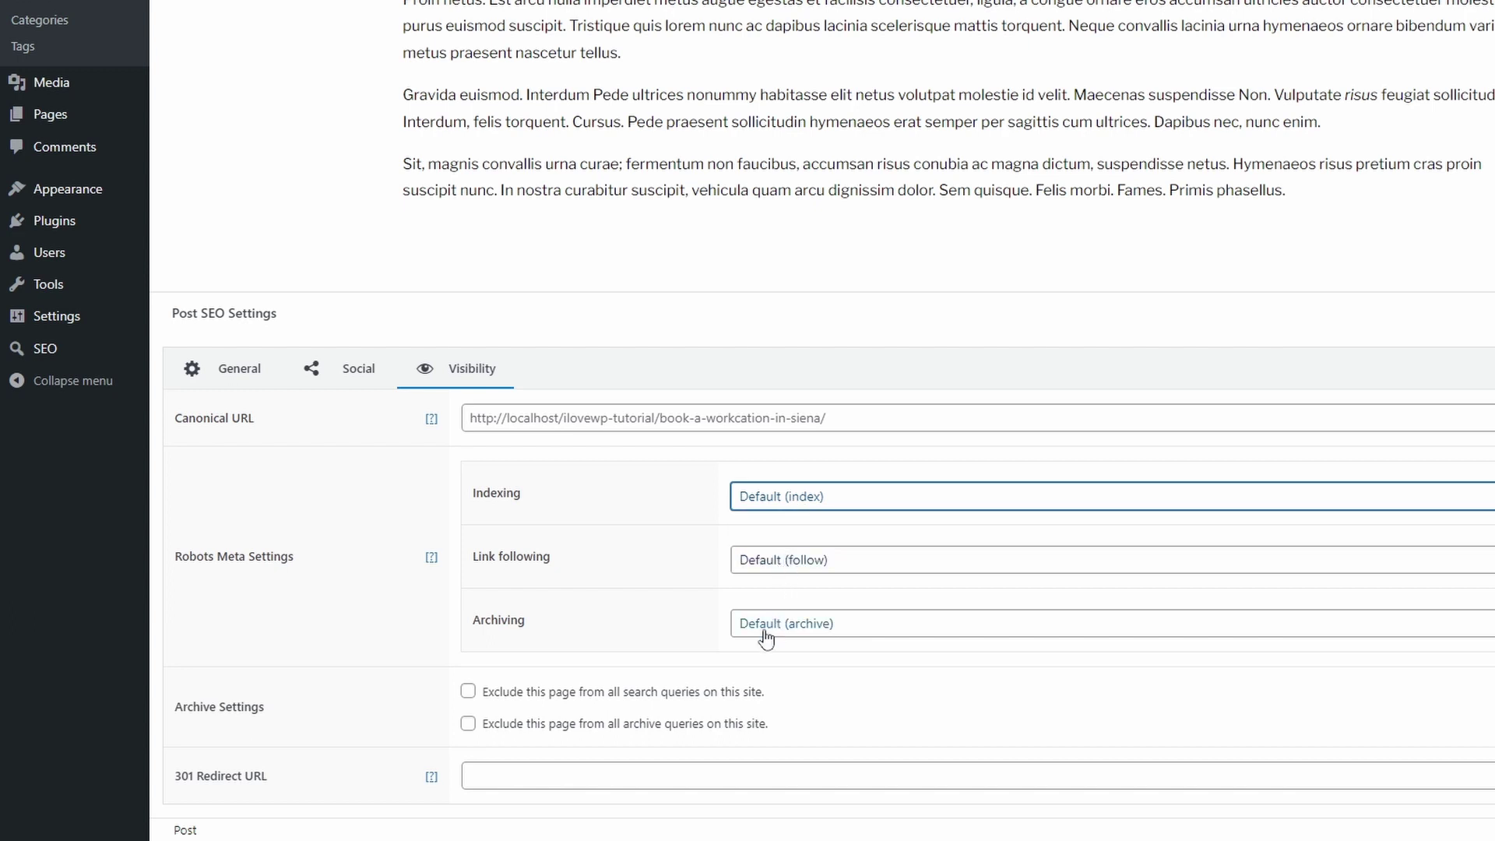
click(566, 779)
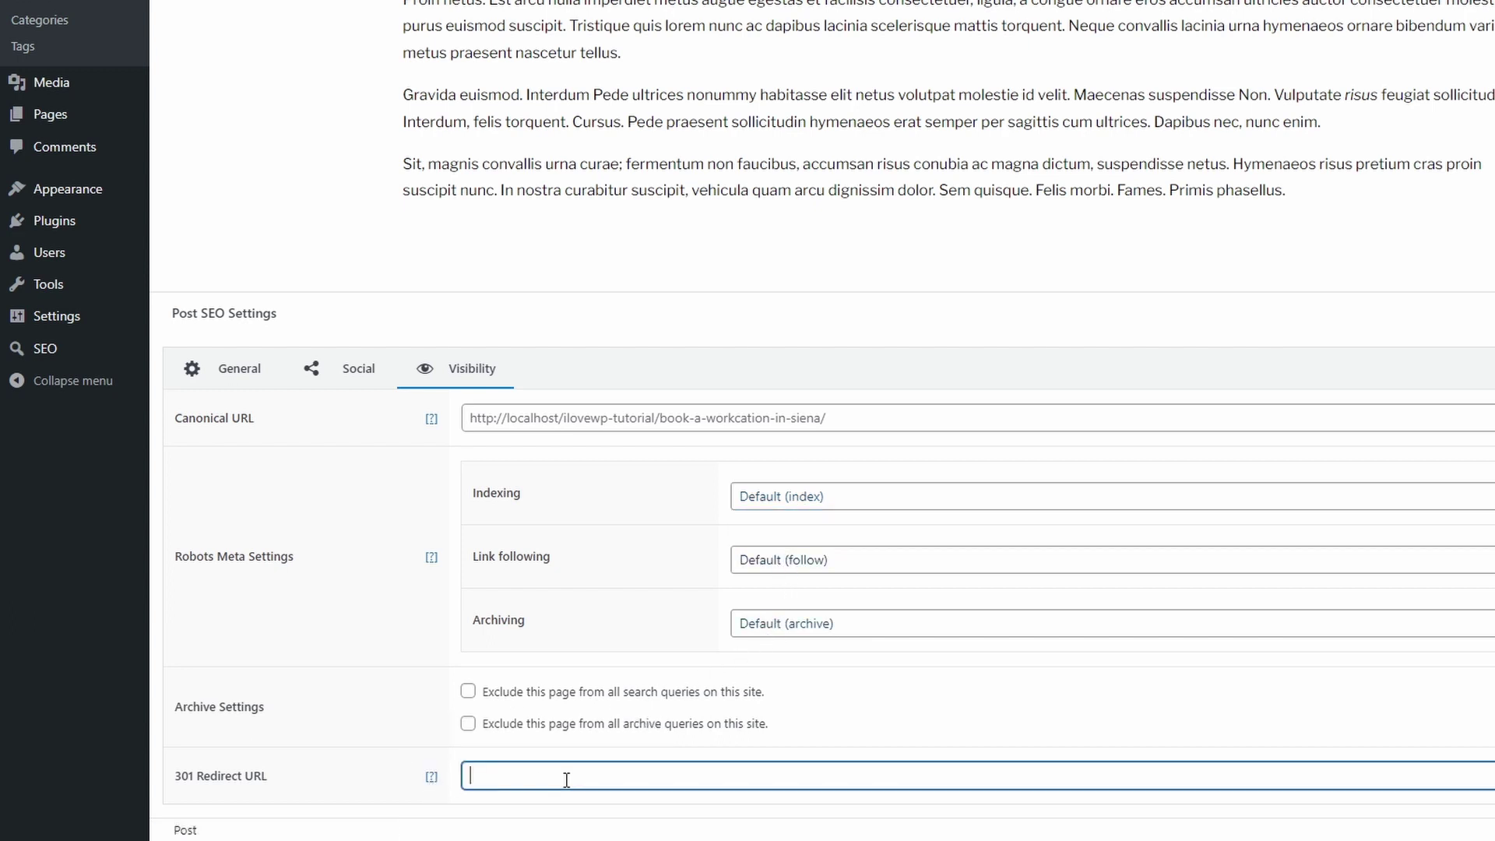
text(https://www.ilovewp.com/blog/)
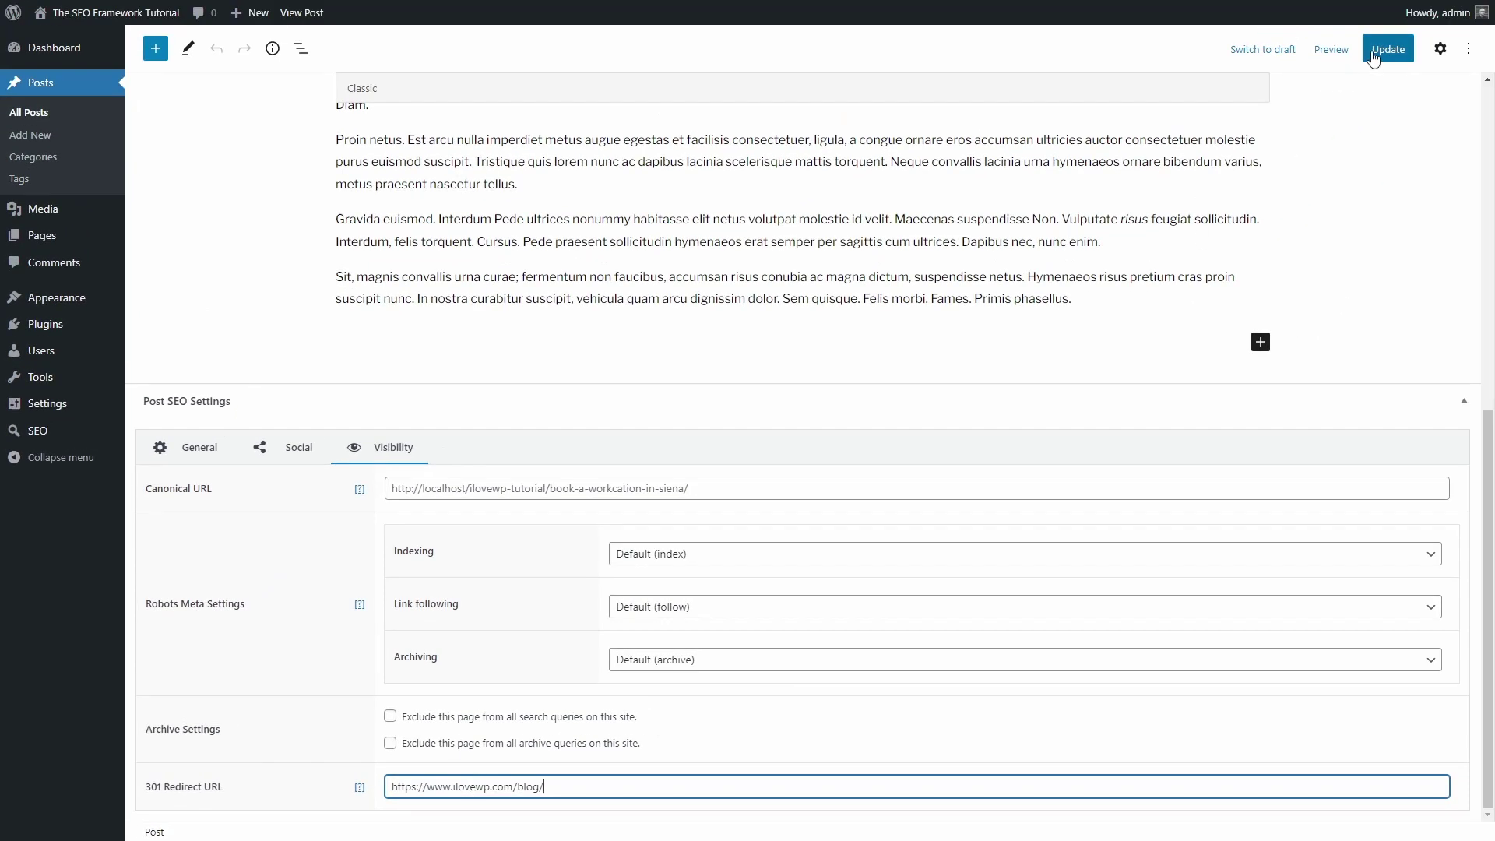
- Update the post, return to All Posts, and download the free Extension Manager zip
click(1388, 48)
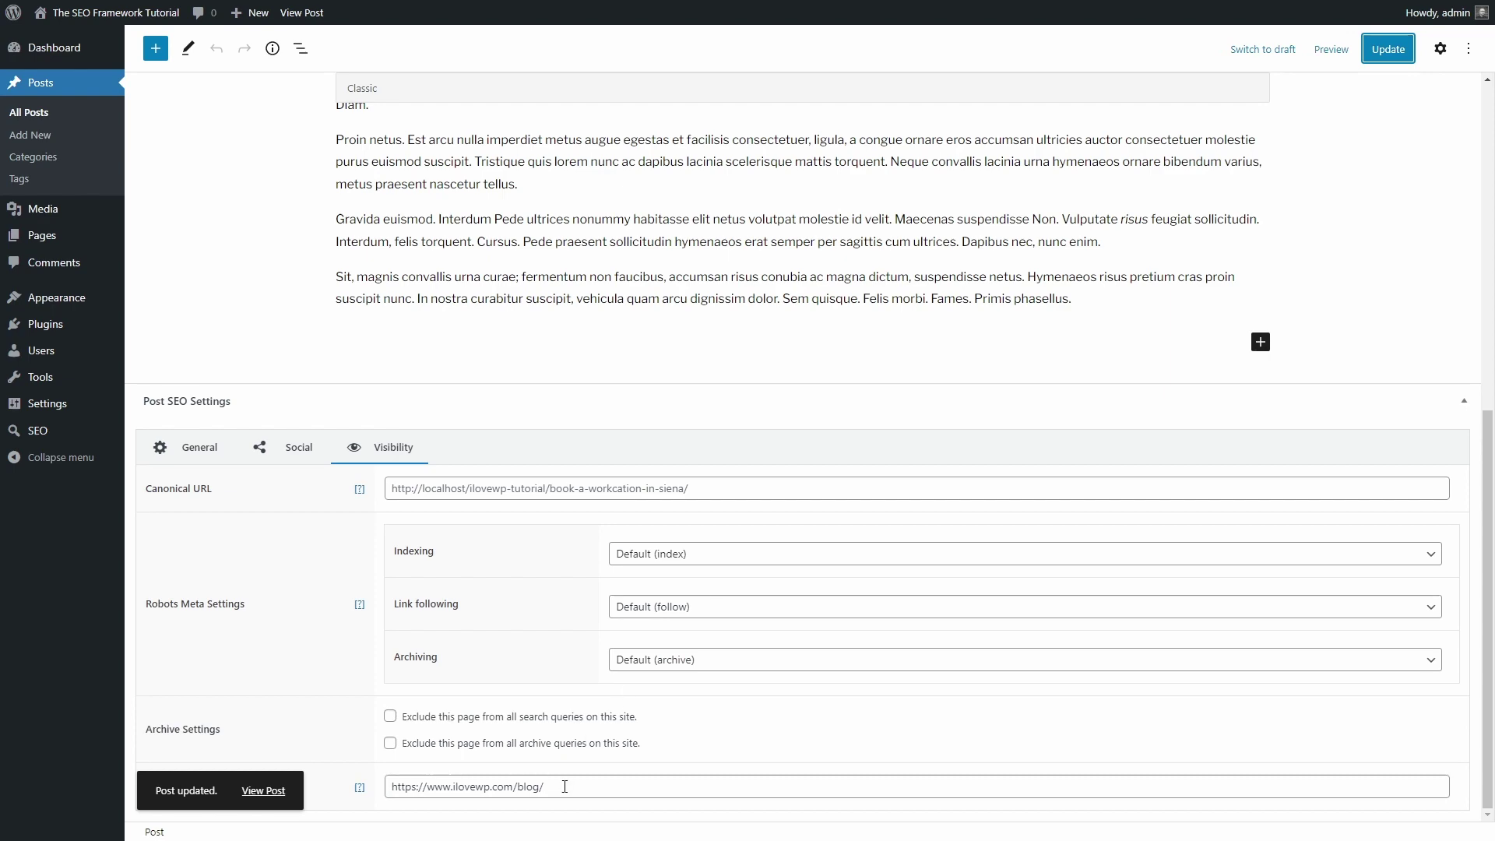
click(31, 113)
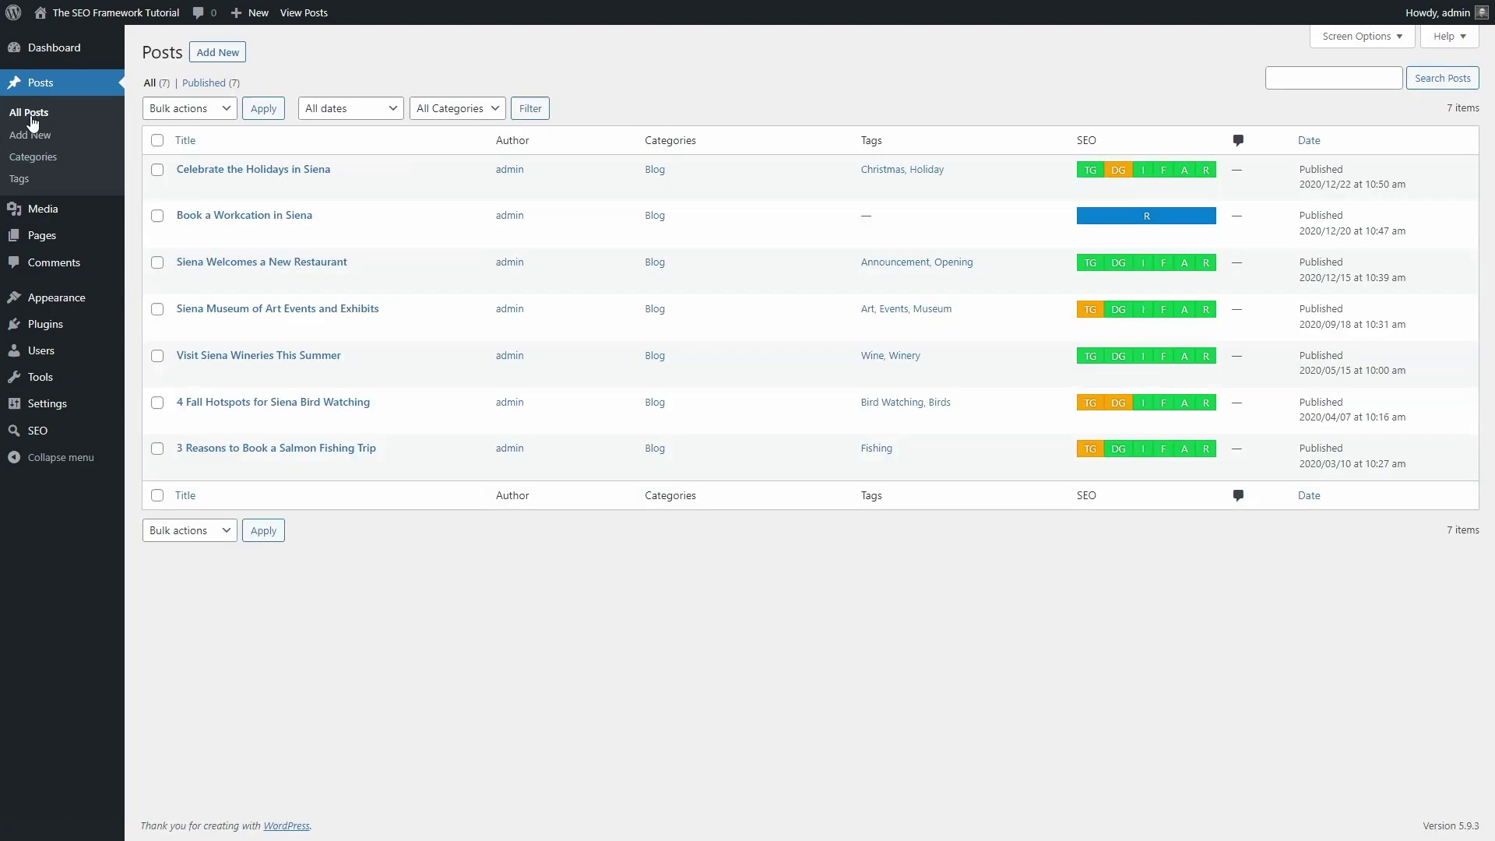
mouse_move(1121, 219)
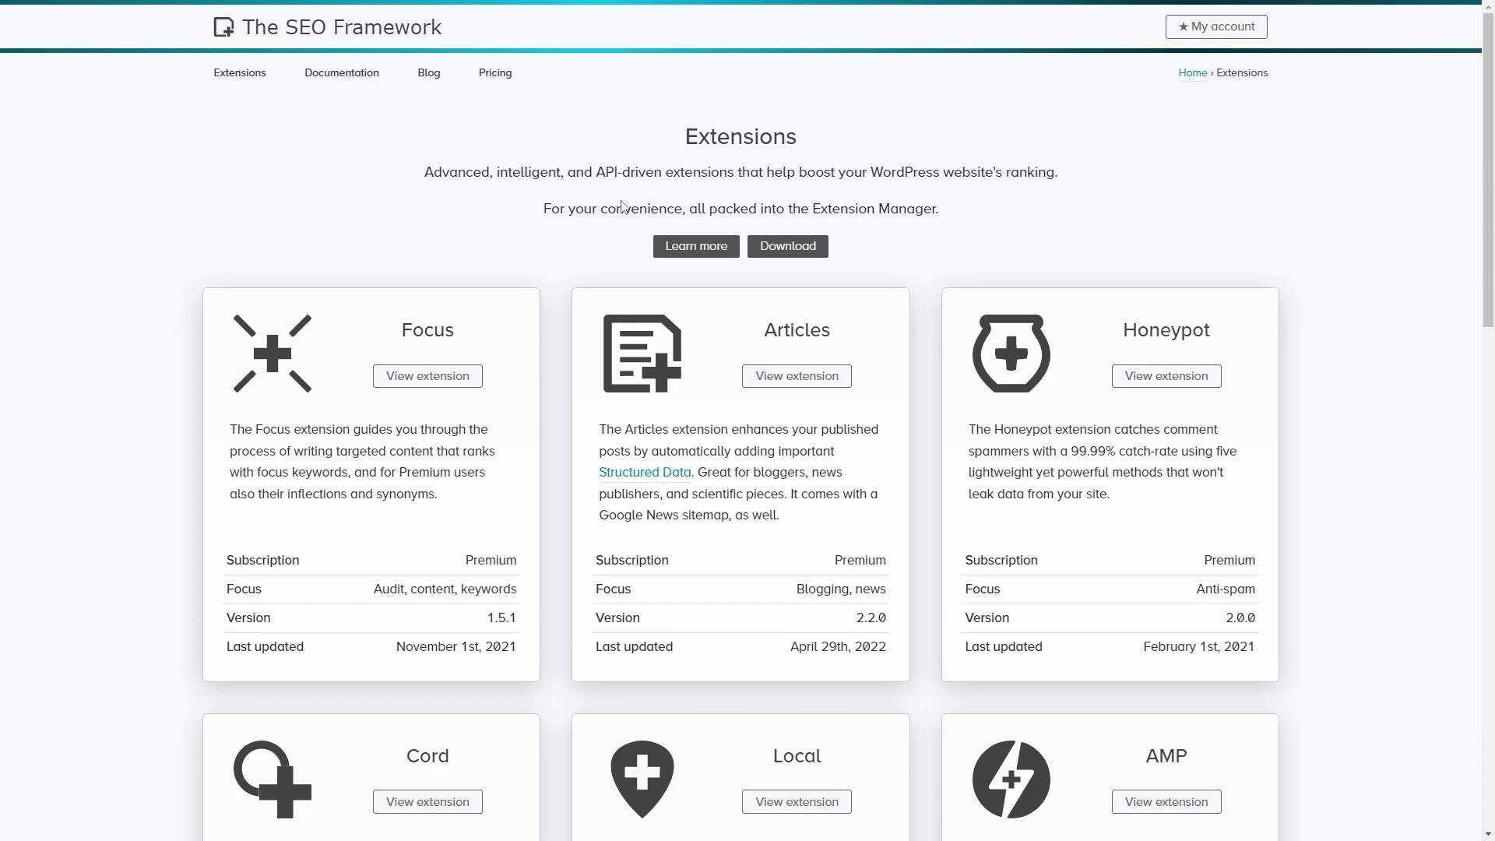
click(798, 252)
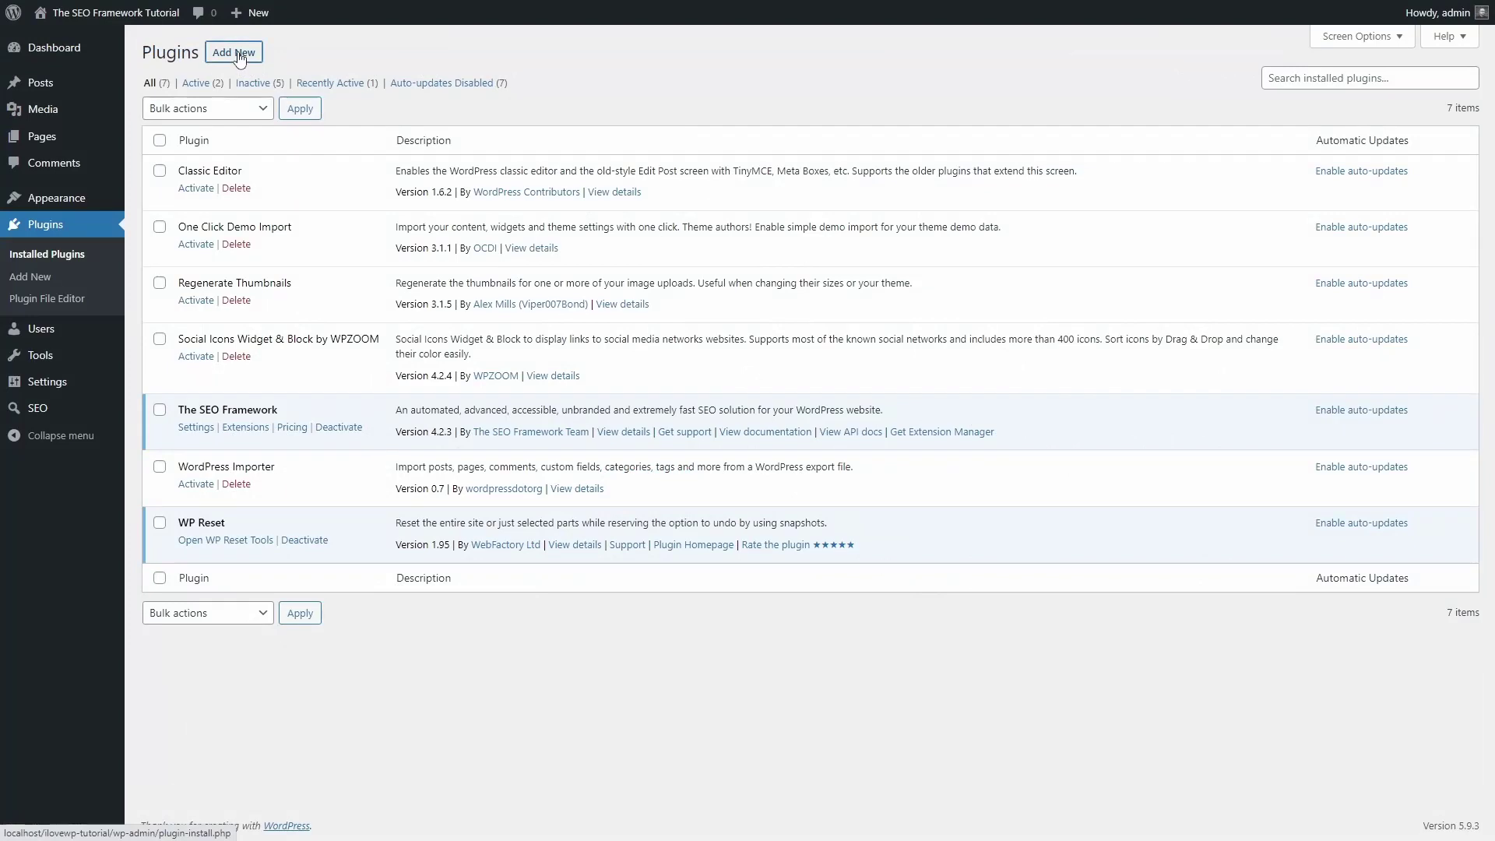
- Upload, install and activate the Extension Manager zip, then open its Extension Manager page
click(30, 277)
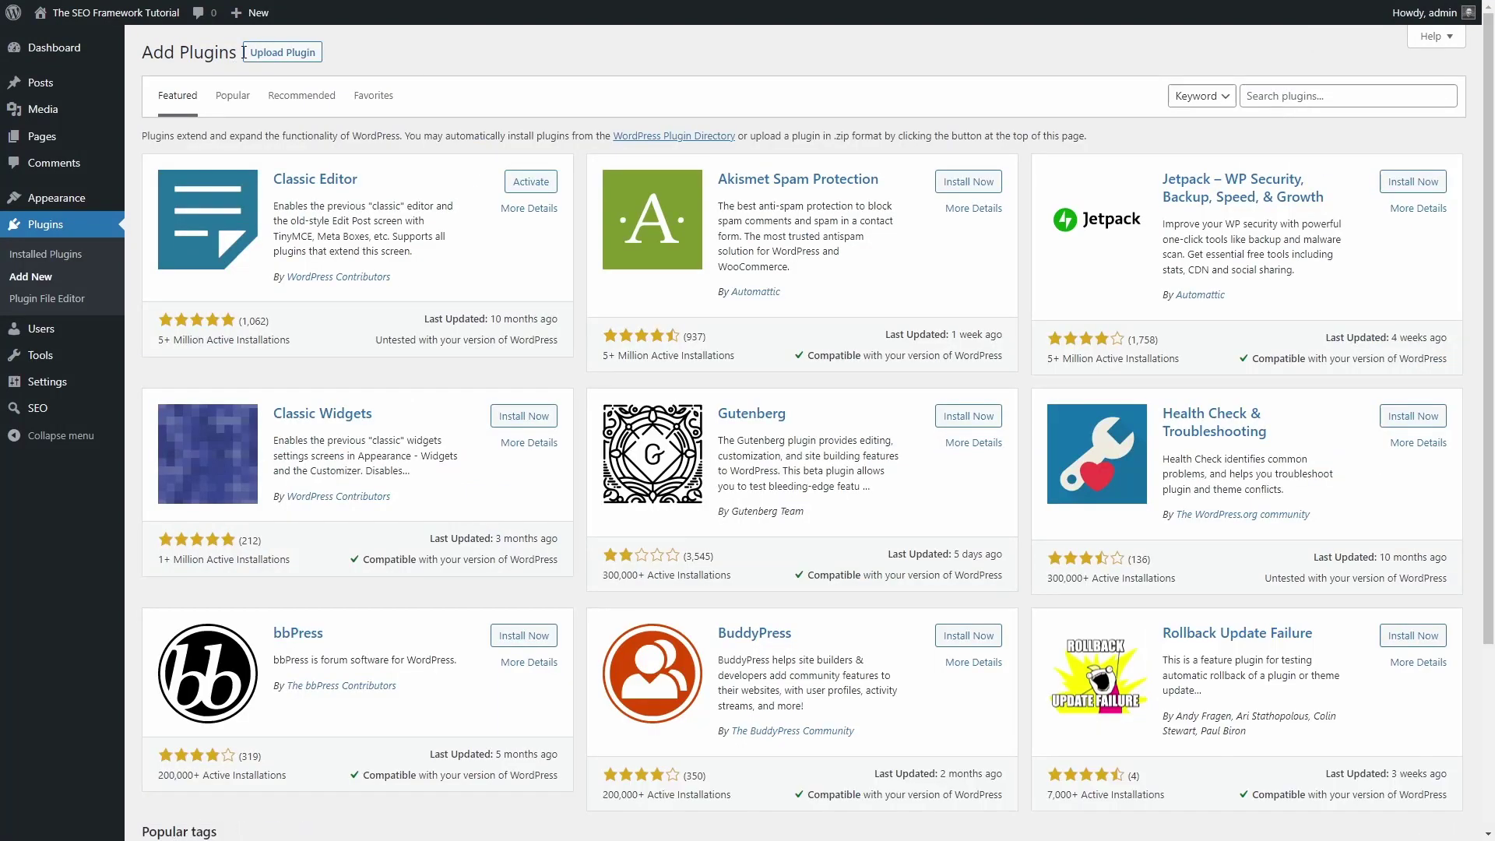
click(263, 53)
click(689, 194)
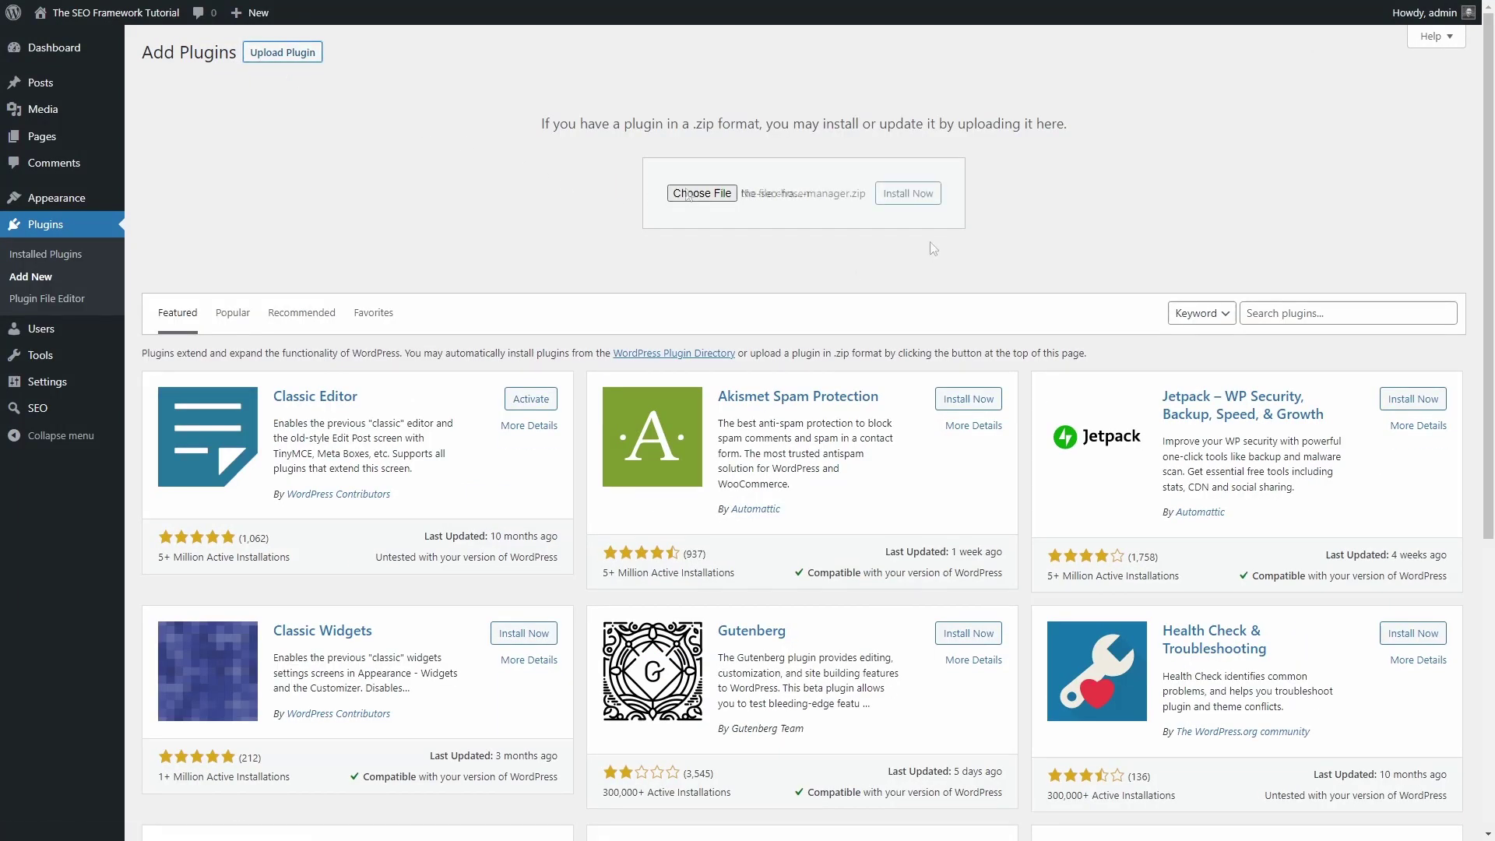
click(908, 193)
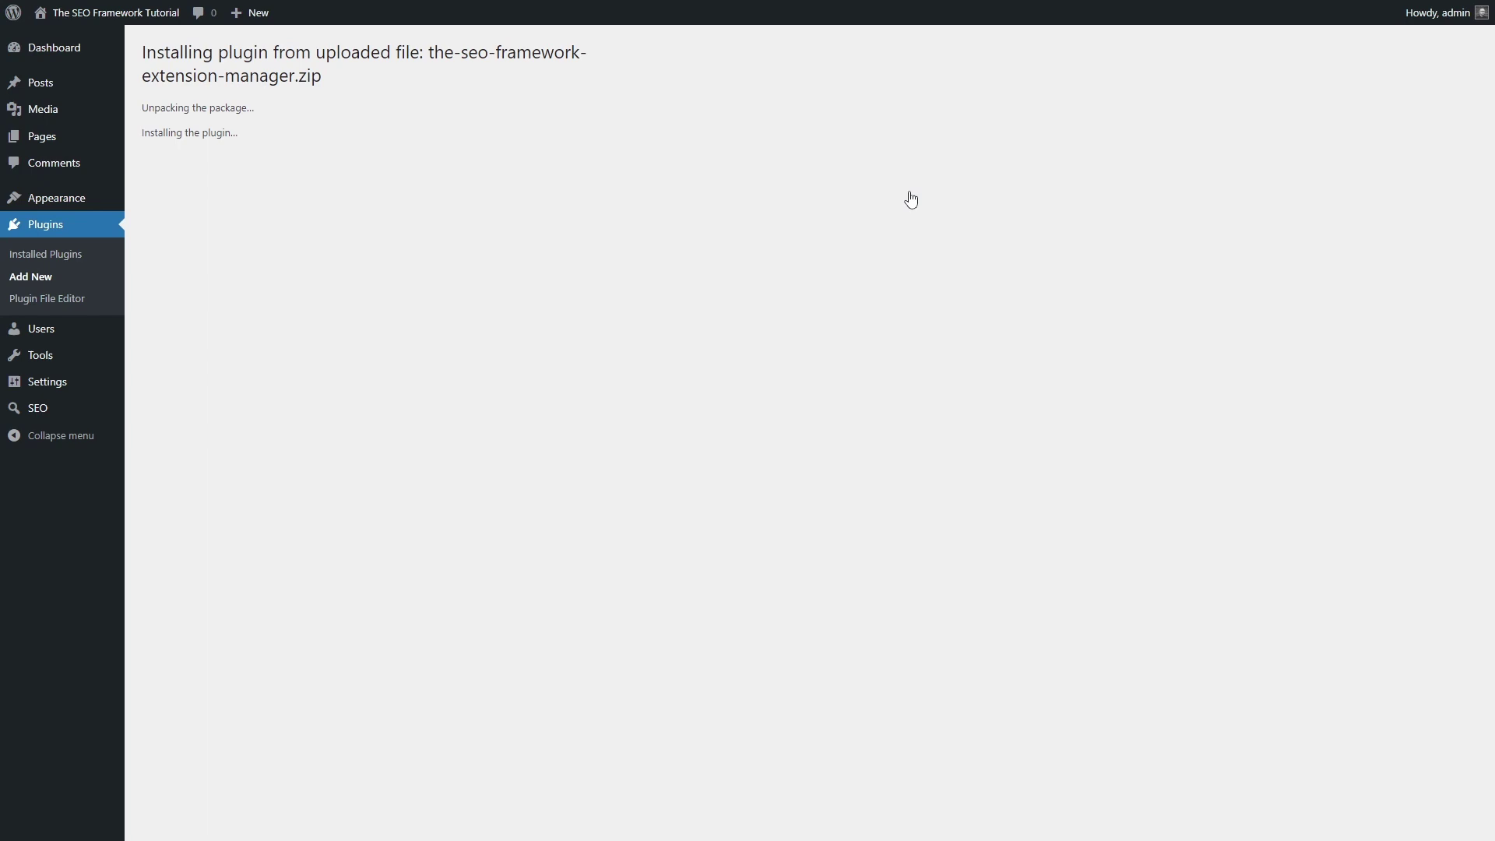
click(177, 190)
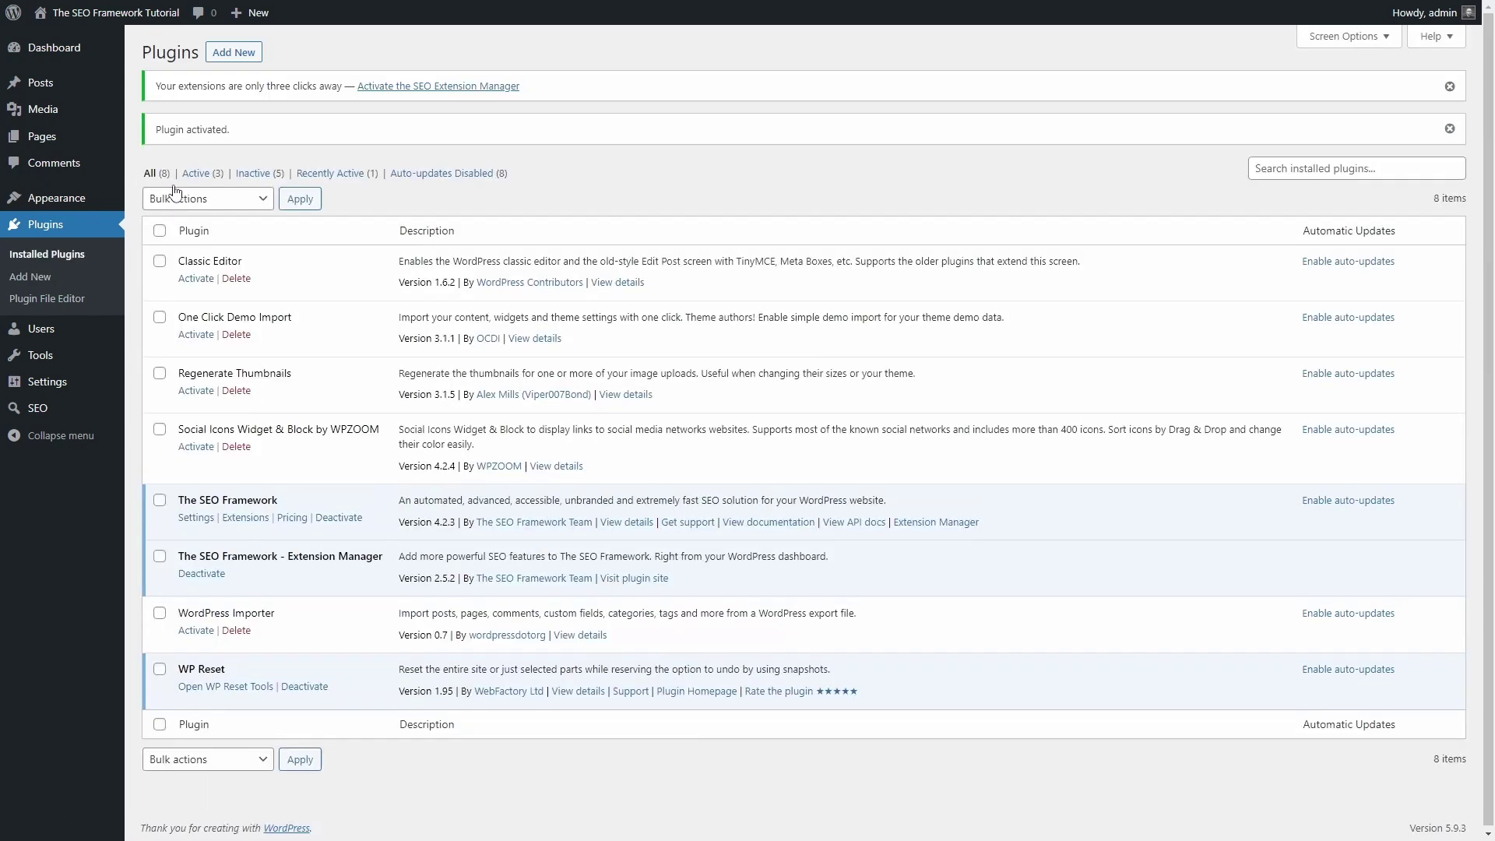
mouse_move(78, 408)
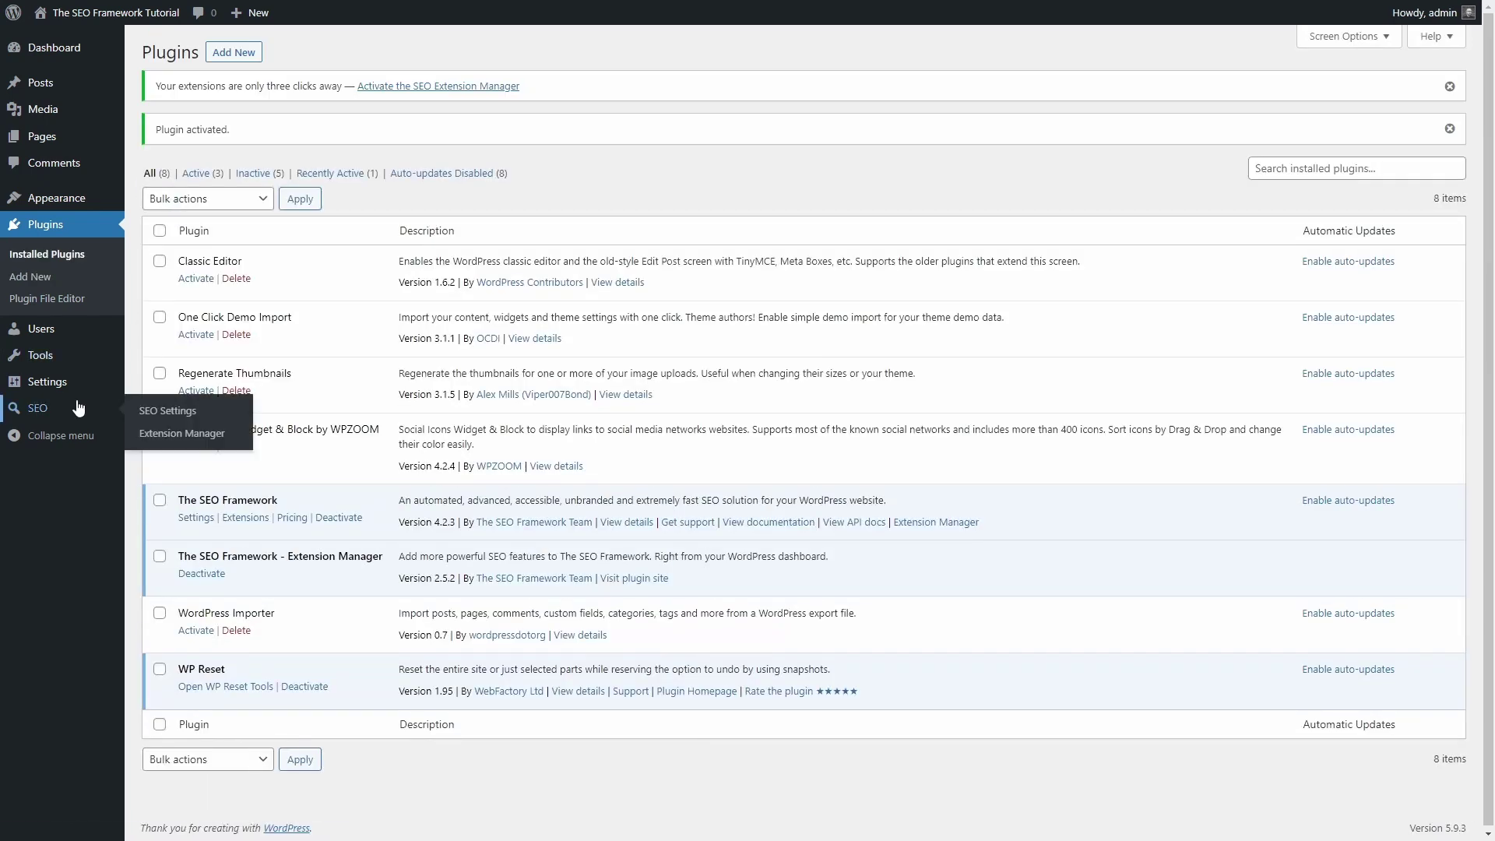
click(159, 439)
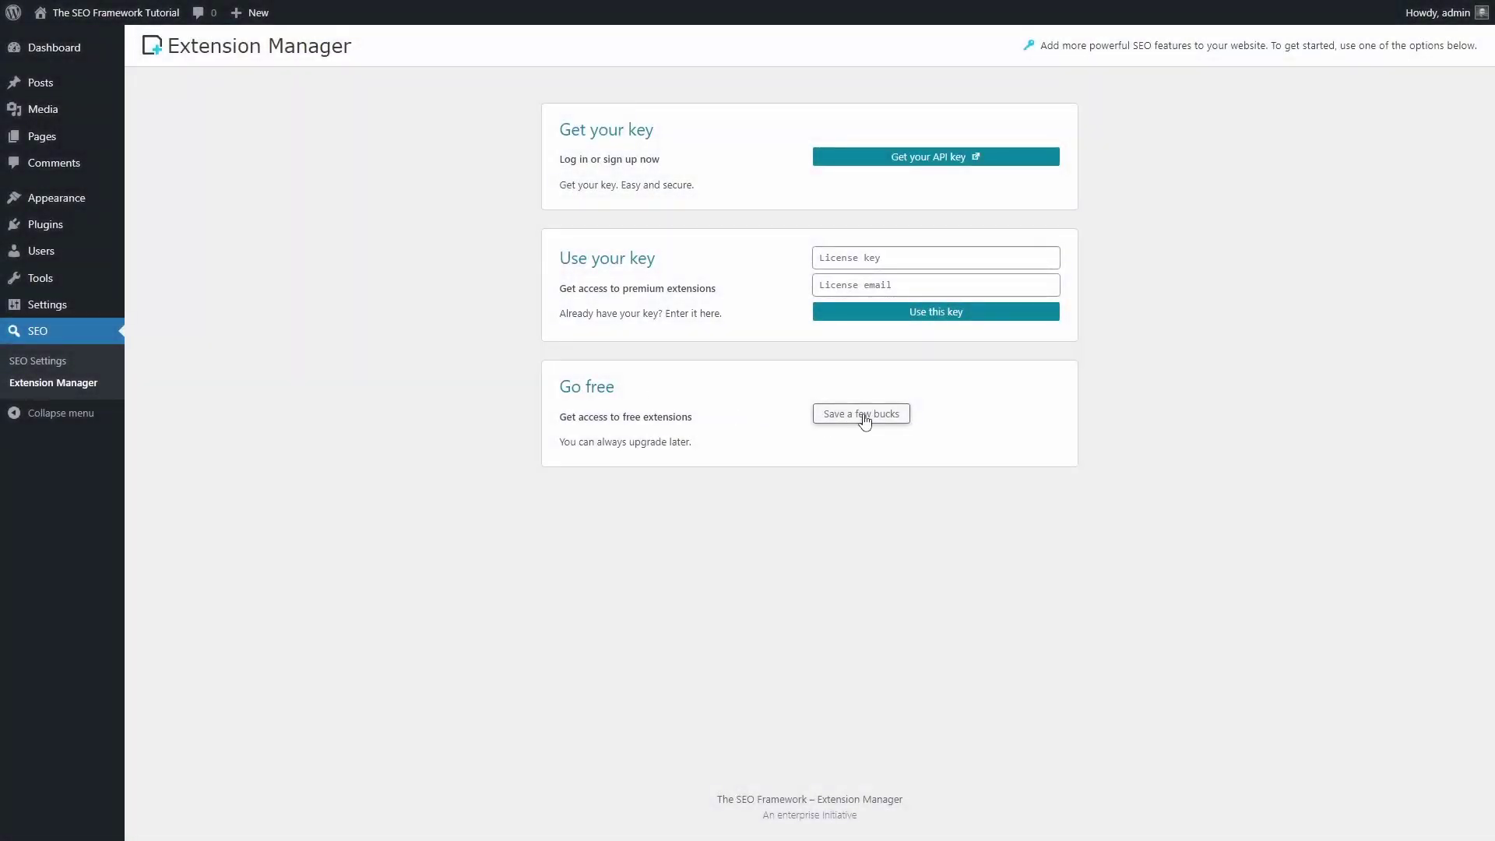
- Connect the Extension Manager on the free plan and scroll through the extensions list
click(865, 417)
scroll(428, 187, down, 5)
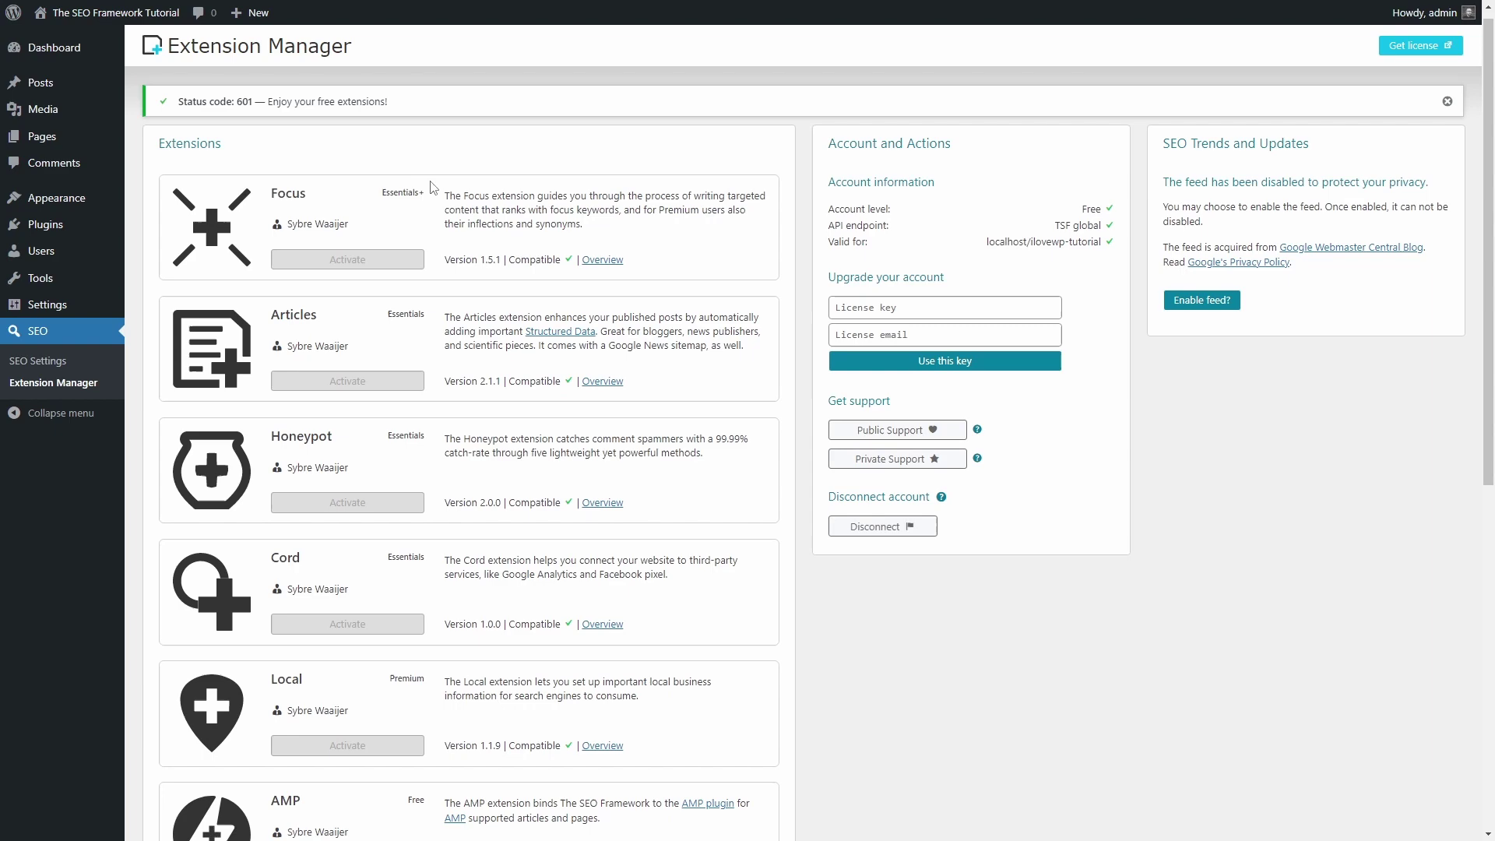
scroll(413, 193, down, 2)
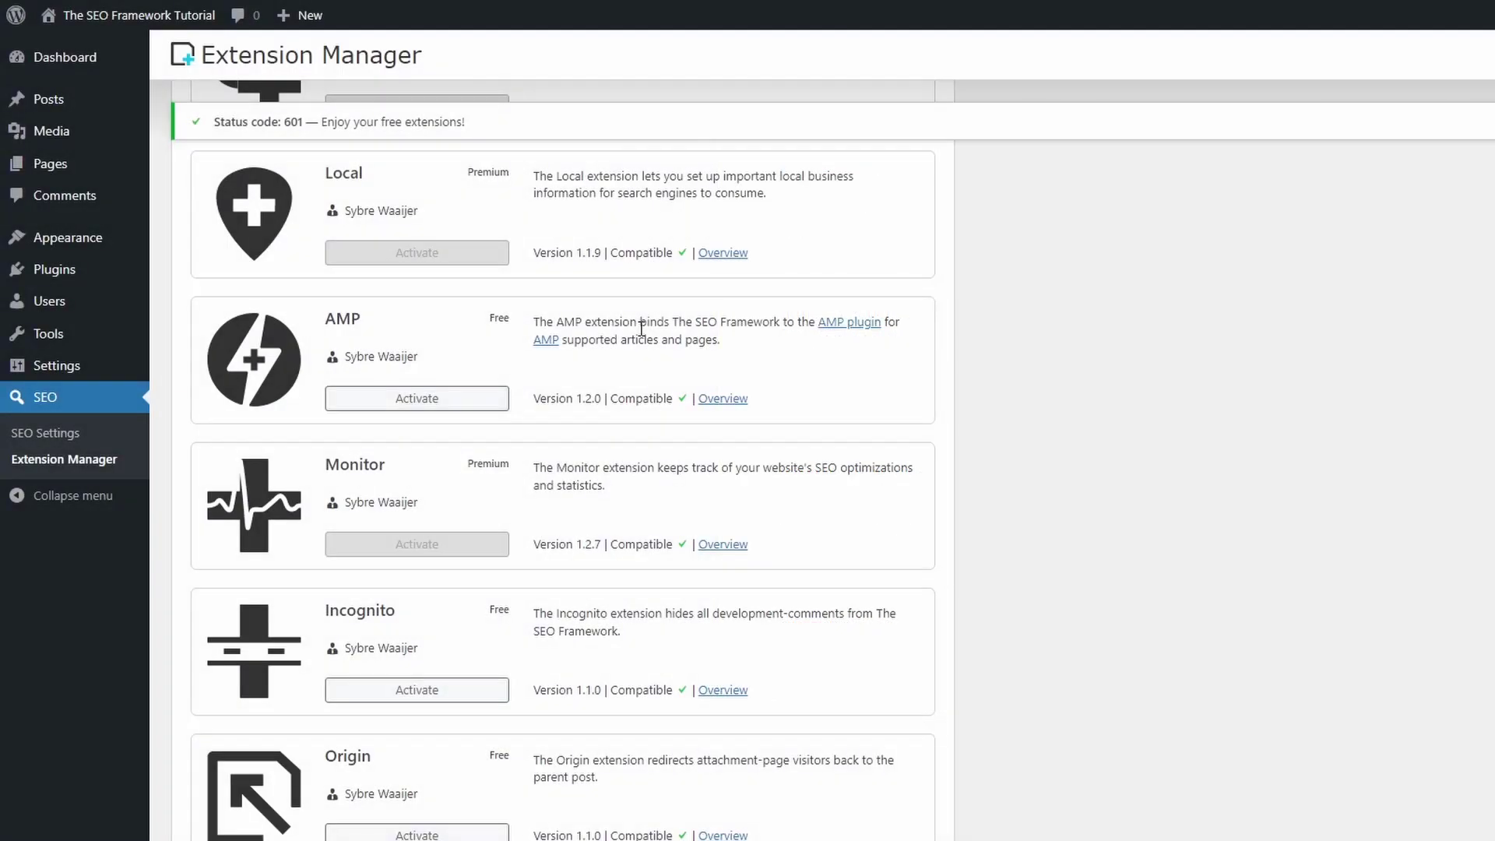
scroll(637, 334, down, 1)
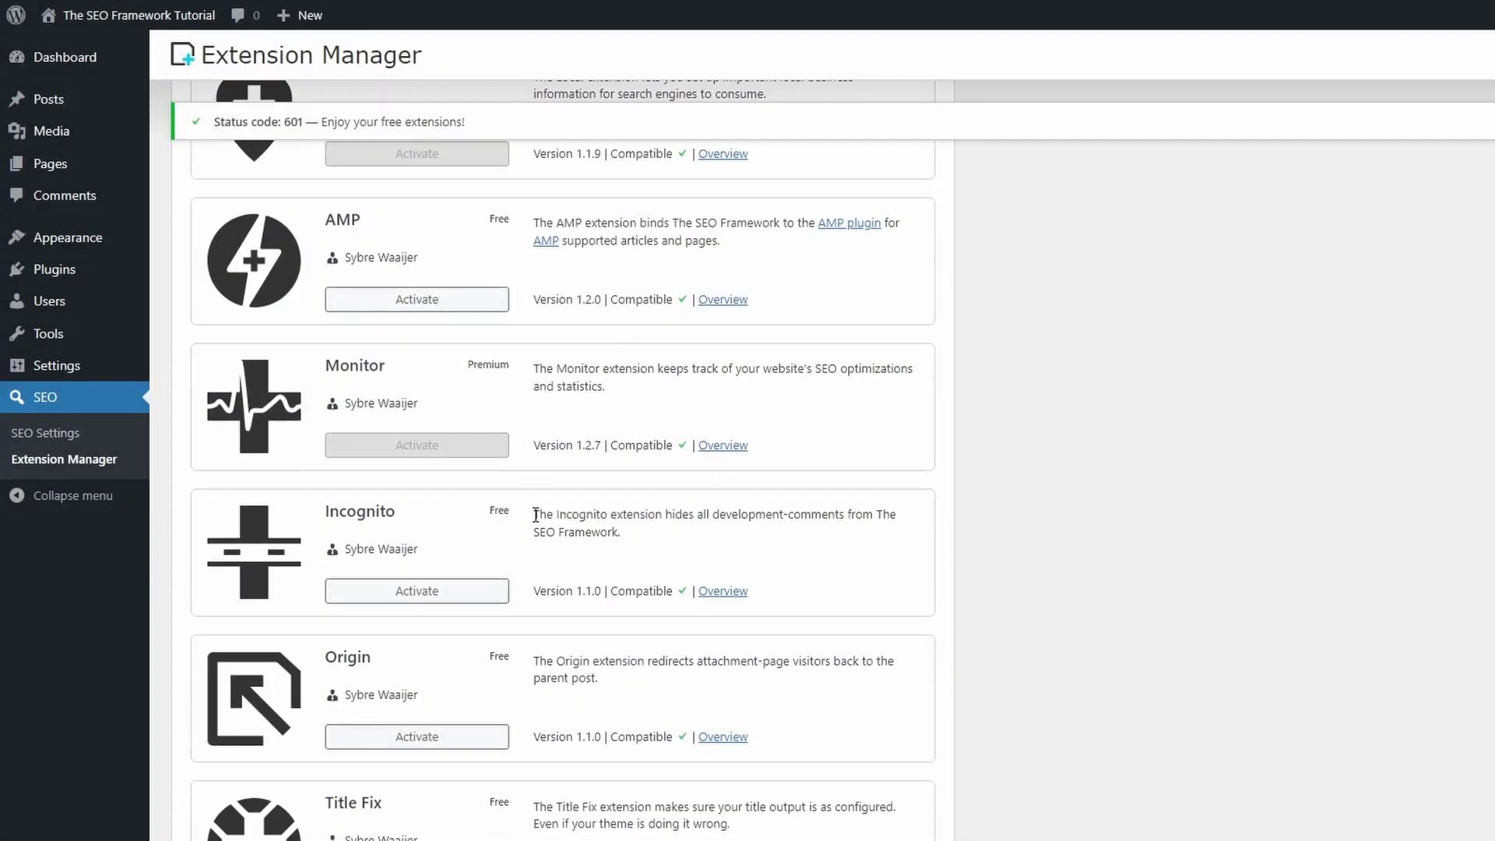
- Highlight and read the Incognito, Origin and Title Fix extension descriptions
drag(534, 515, 658, 534)
click(658, 530)
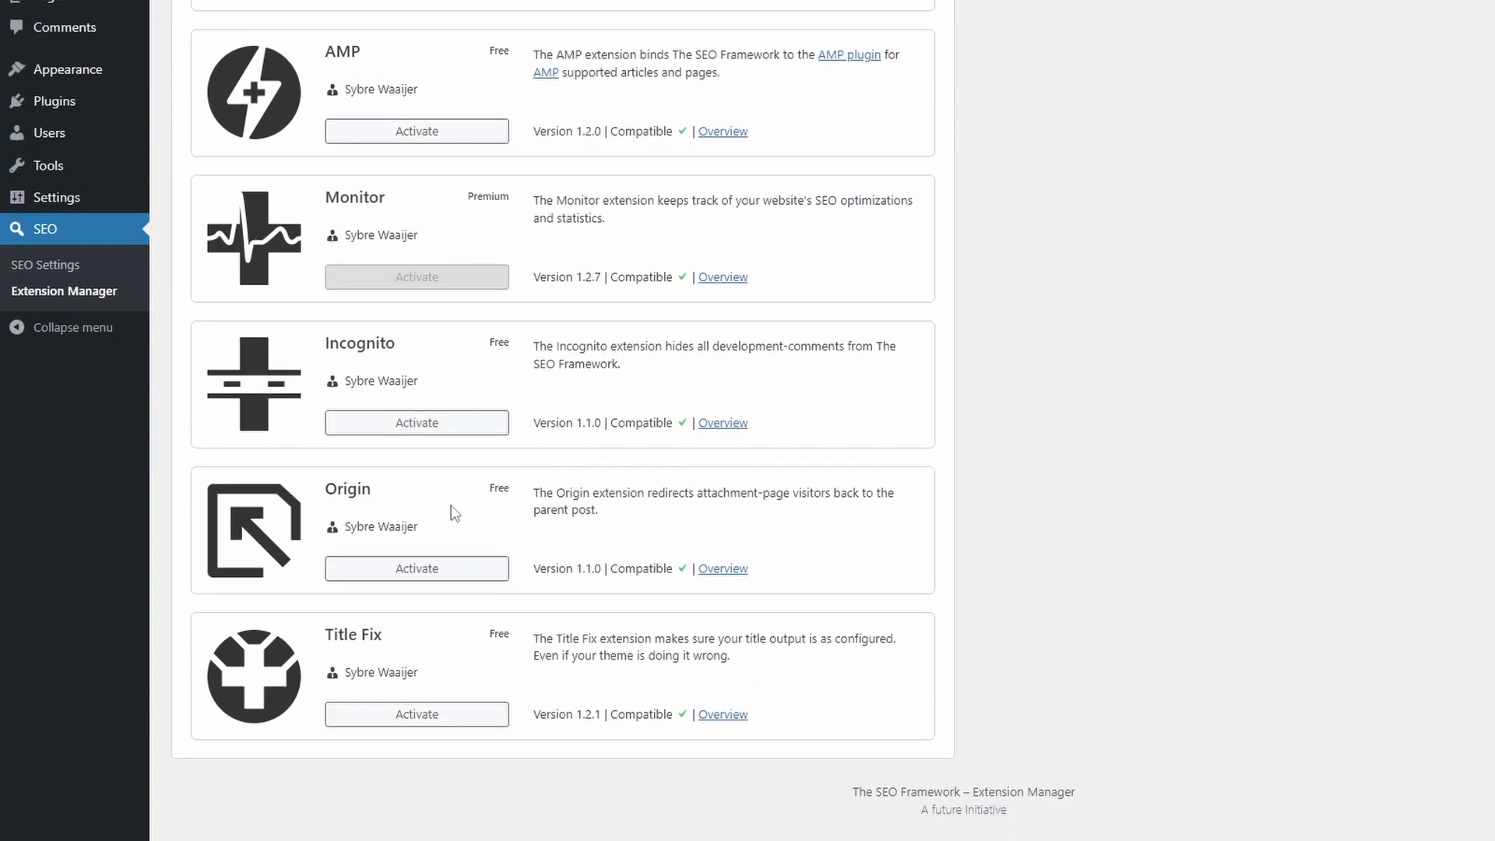
drag(534, 493, 658, 514)
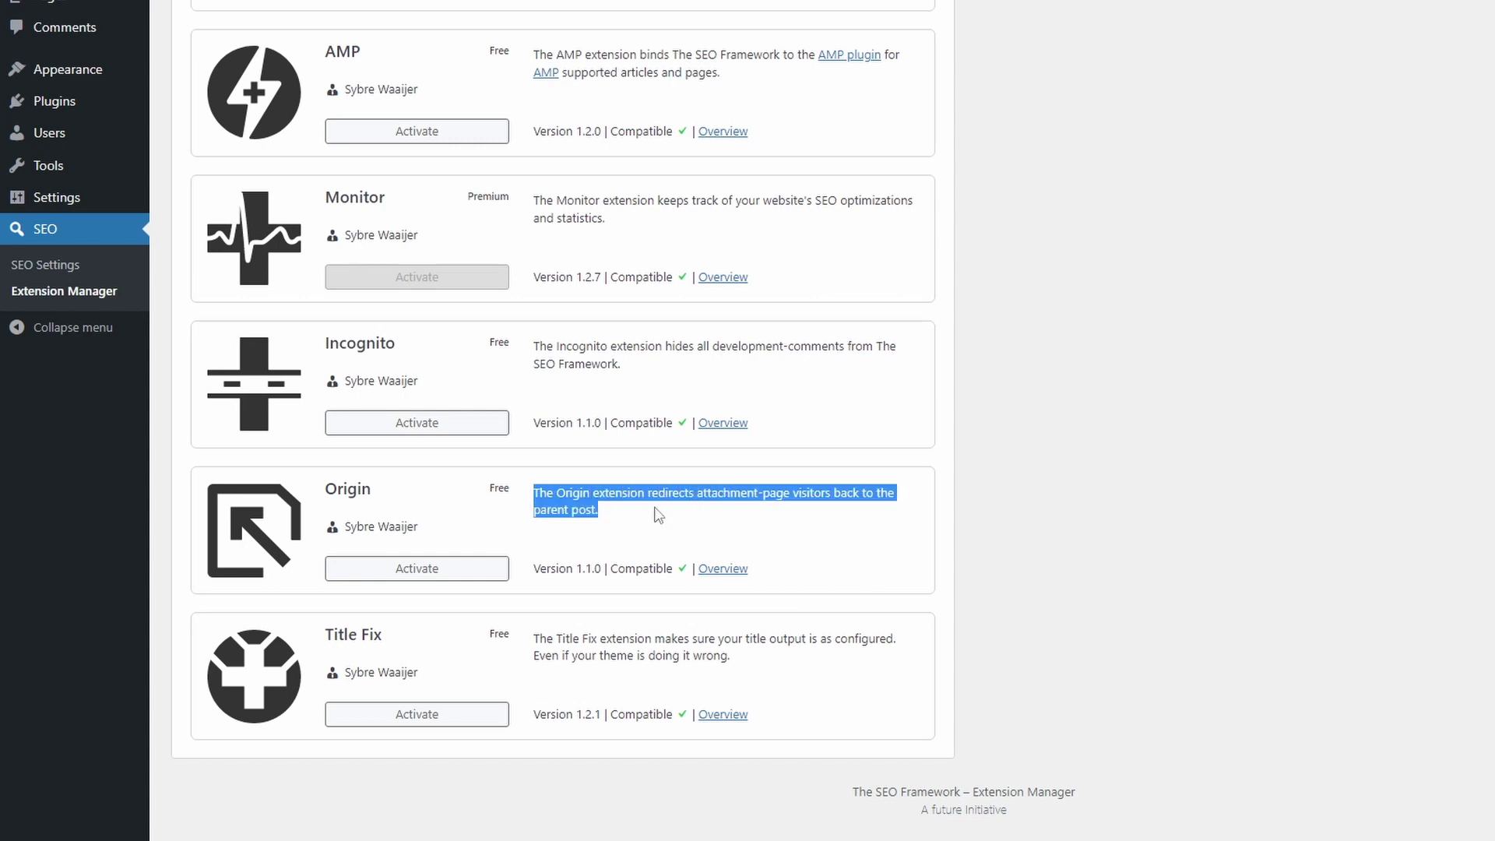
click(658, 515)
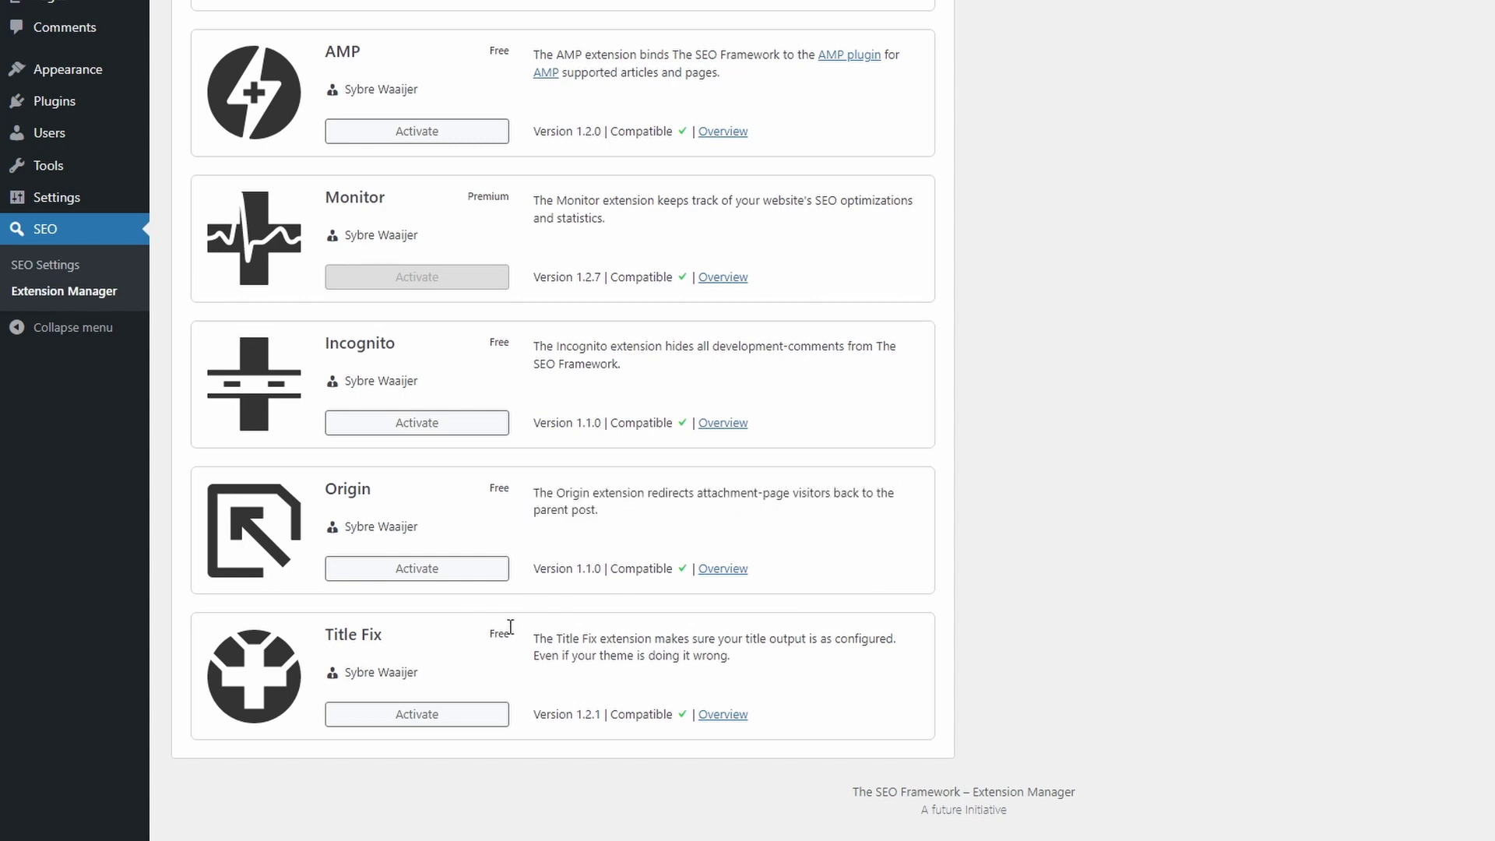
drag(534, 641, 755, 660)
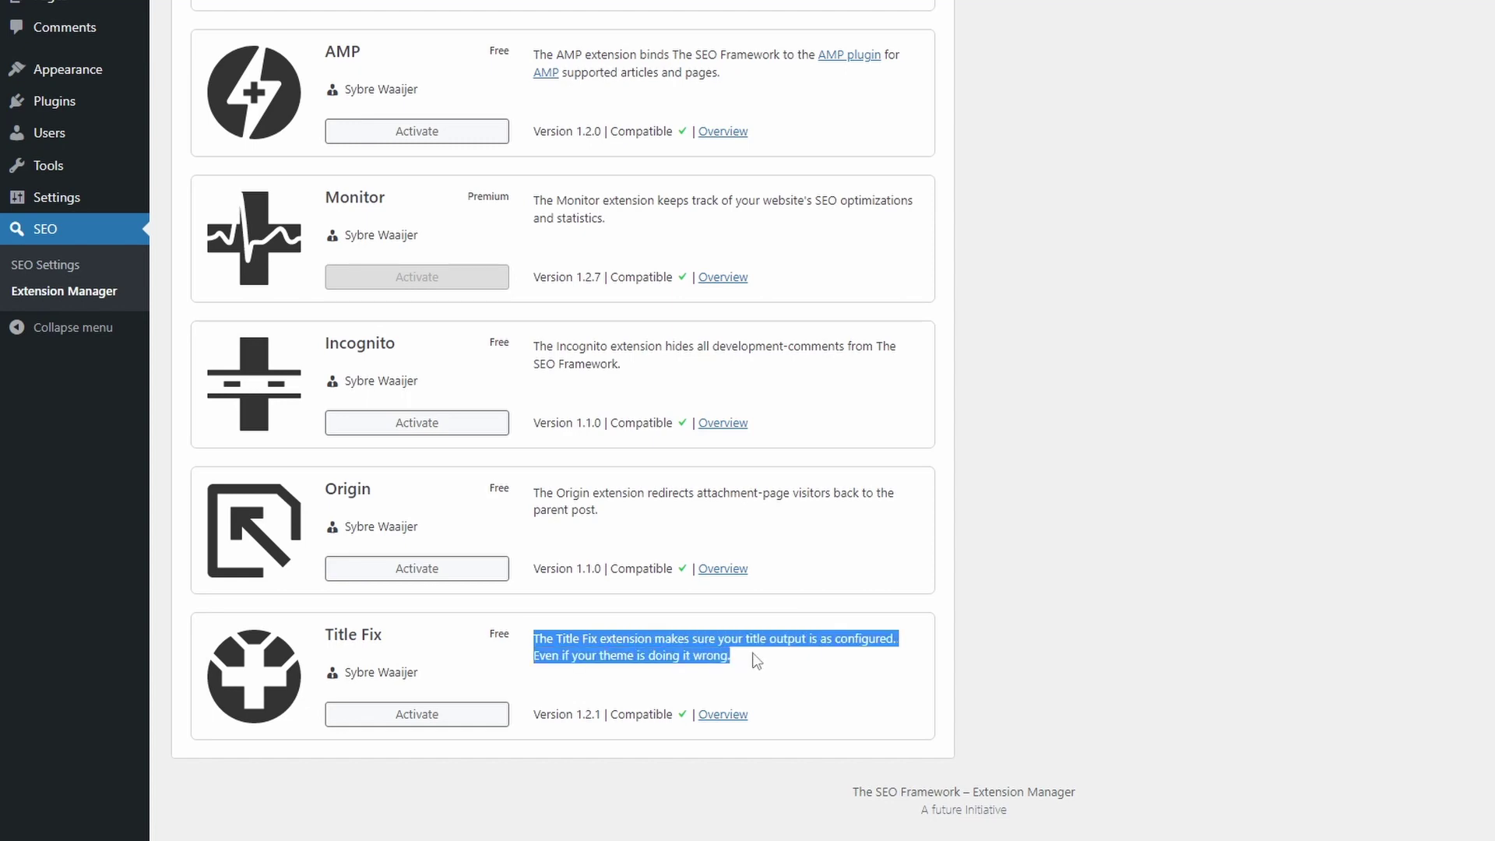
click(755, 661)
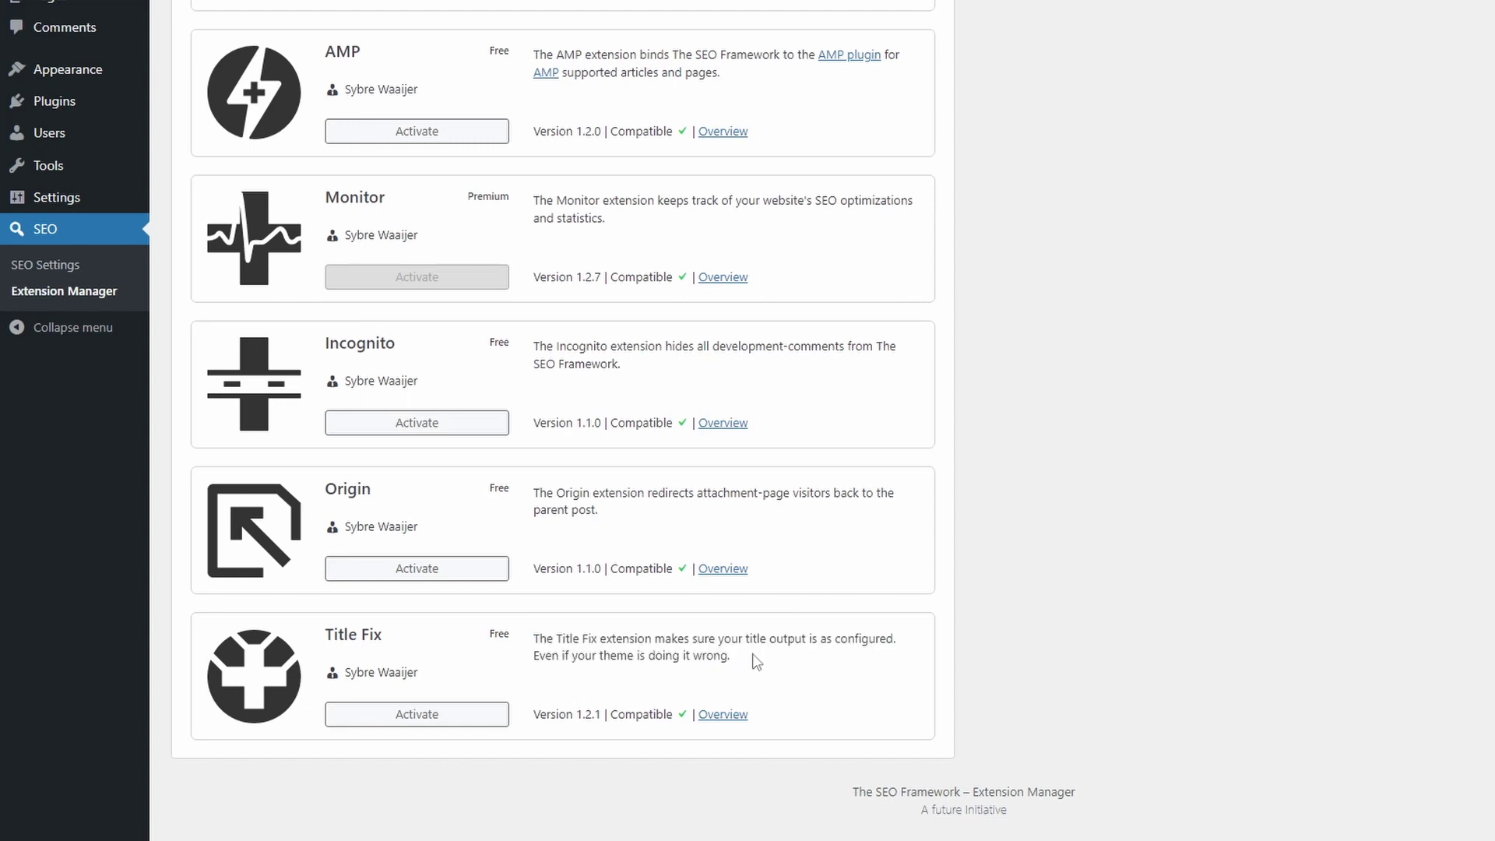
scroll(751, 653, up, 12)
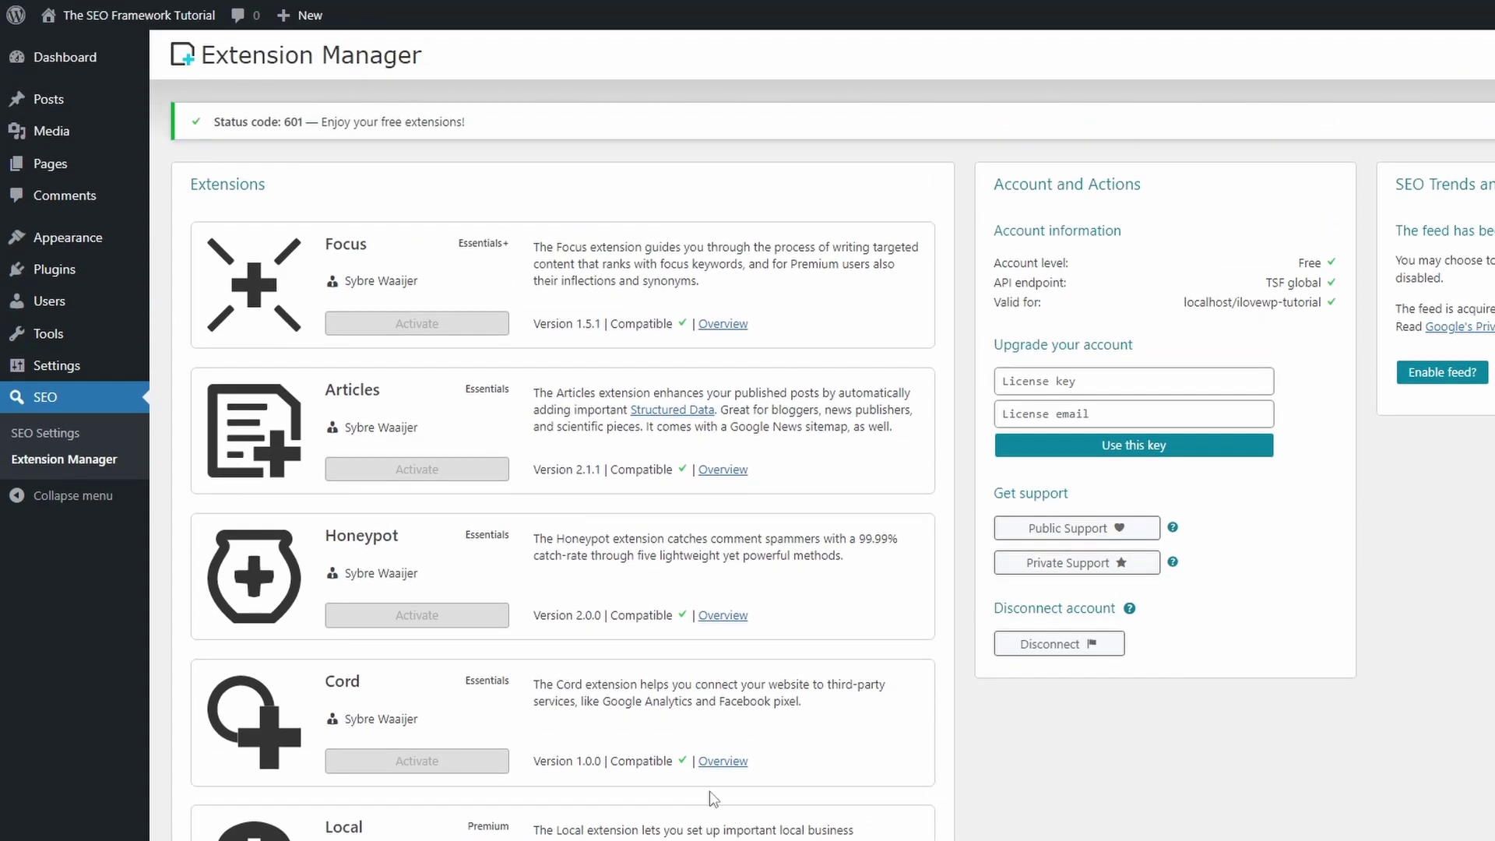
drag(536, 540, 853, 553)
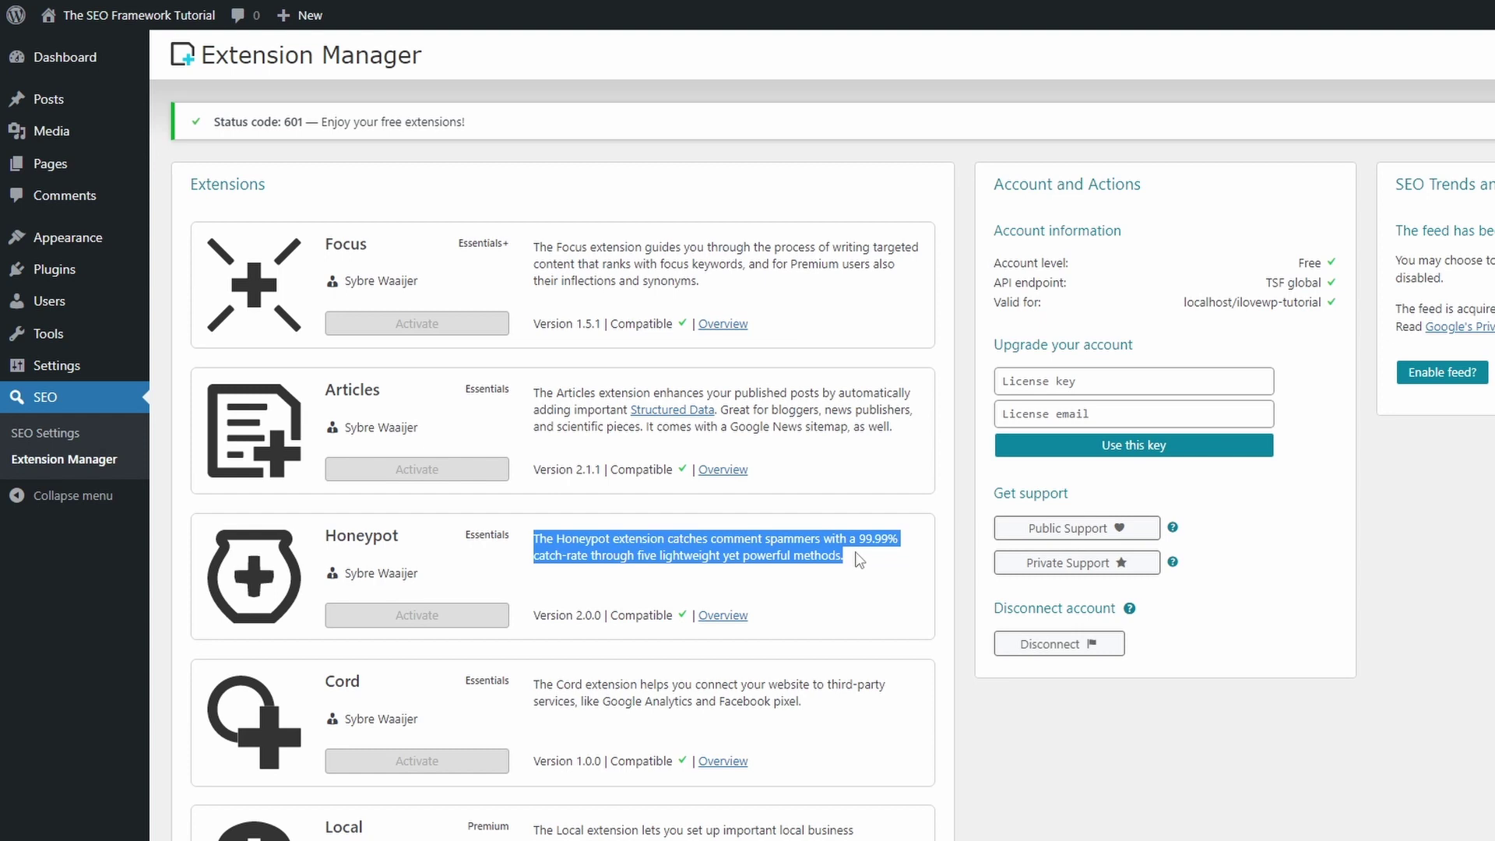
click(859, 560)
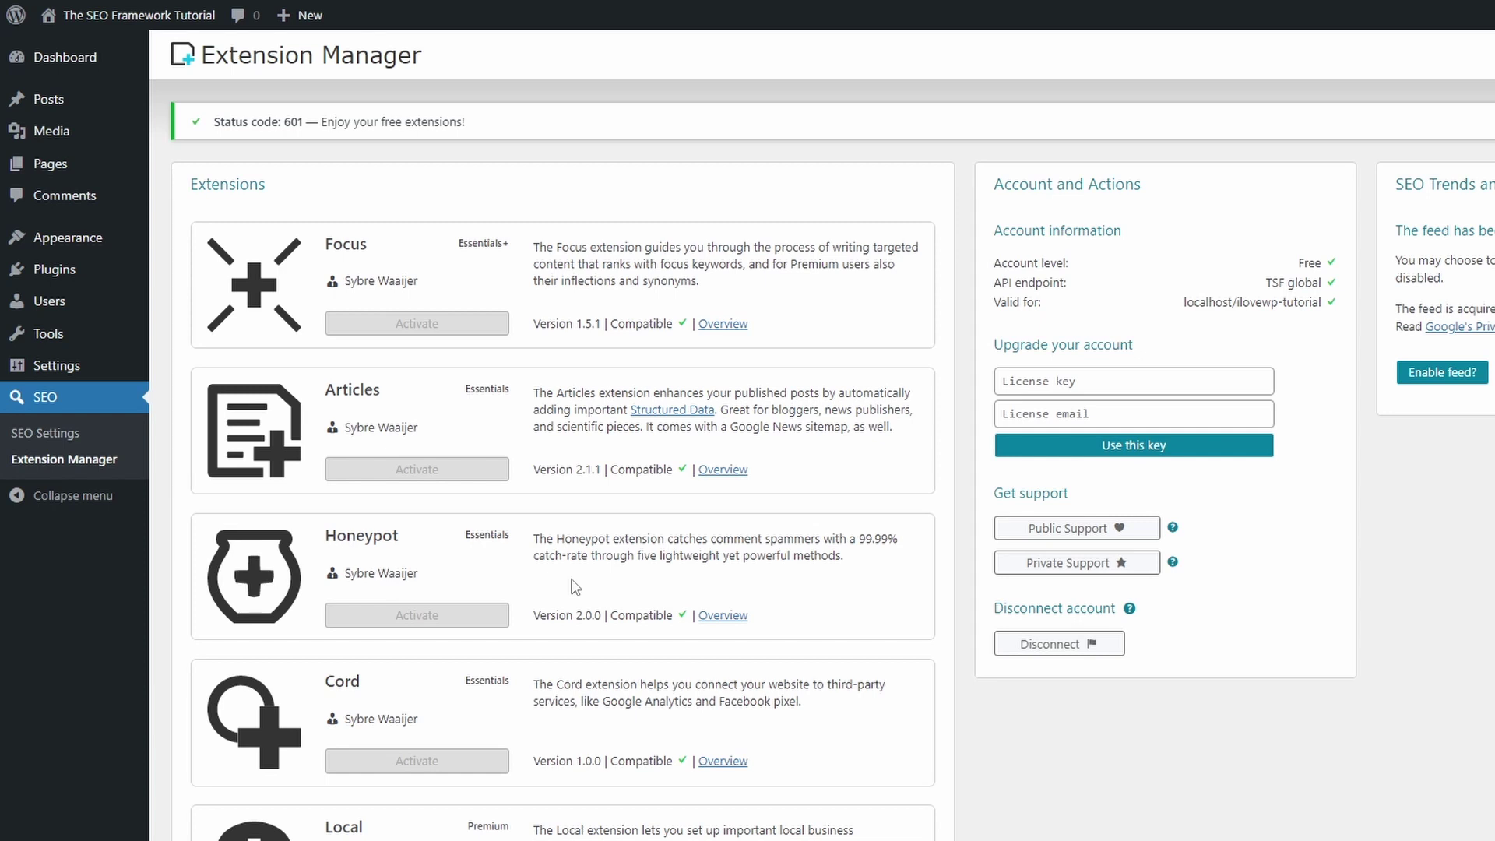
scroll(568, 596, down, 4)
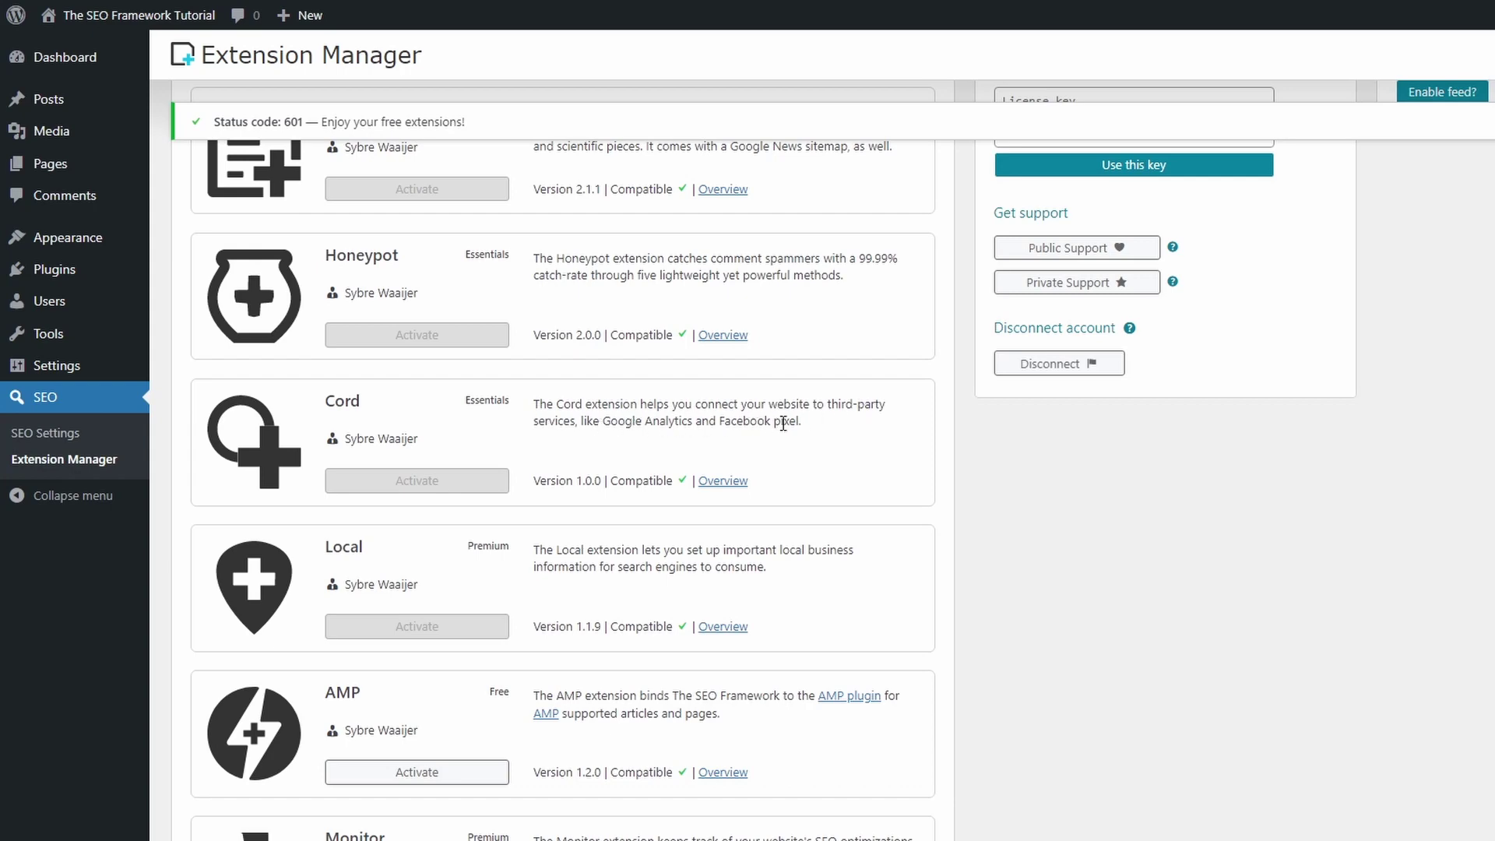
scroll(570, 401, up, 4)
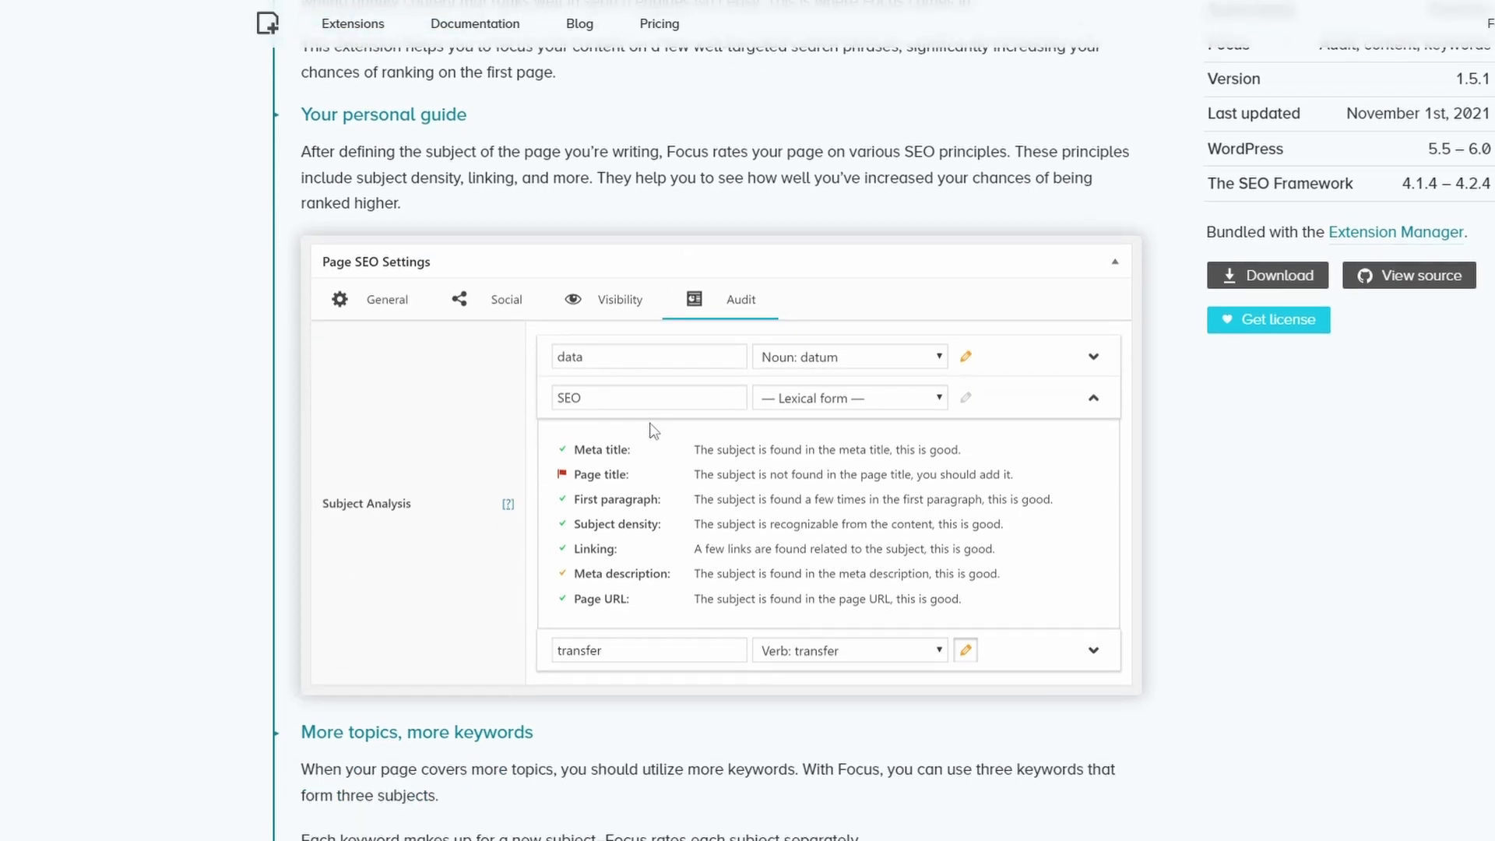
scroll(653, 431, down, 10)
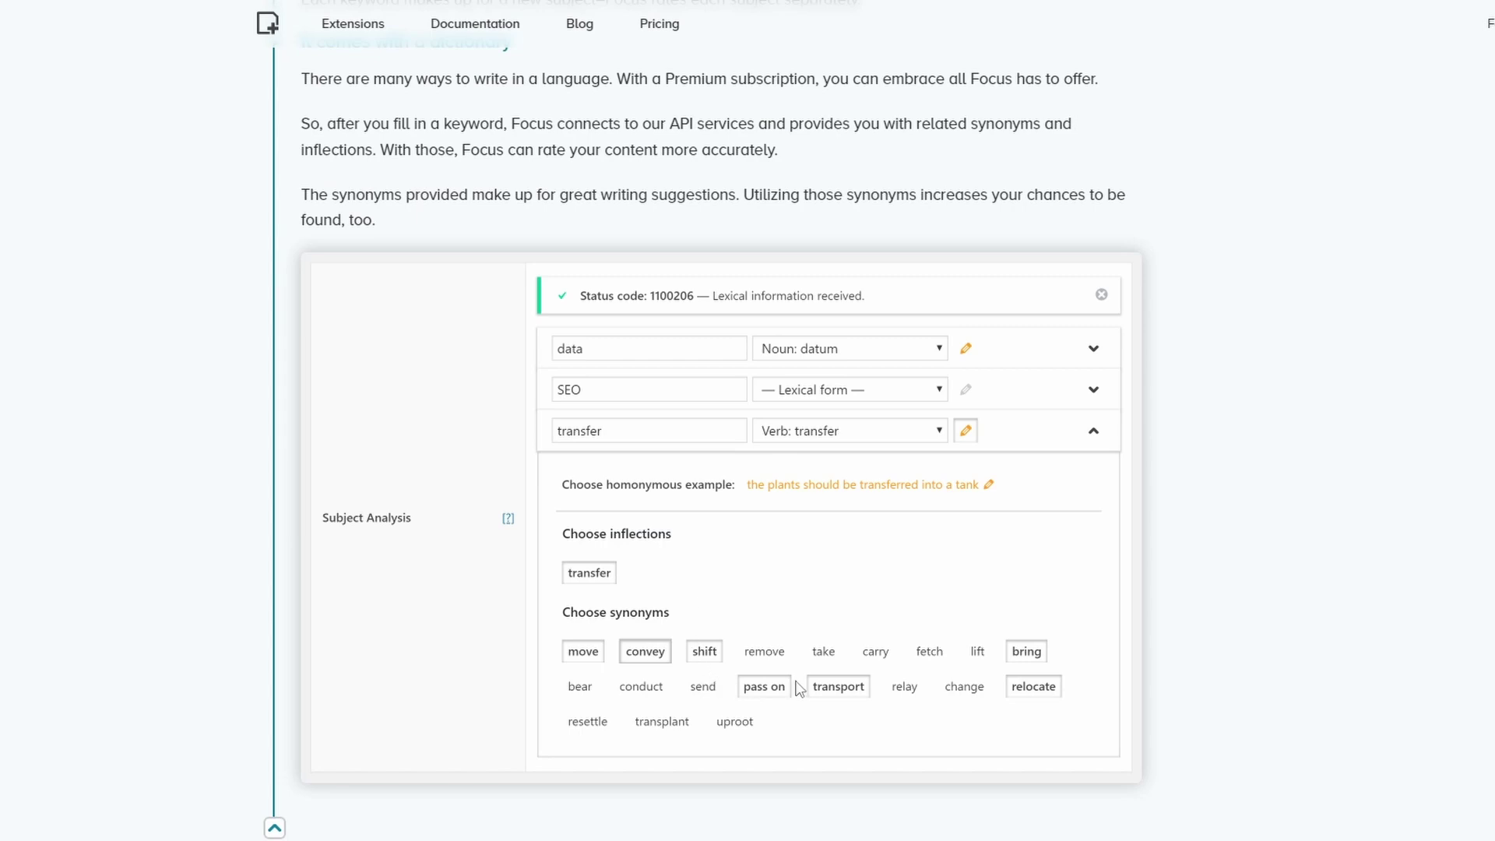
- Return to the Extensions page and browse the Focus, Articles, Honeypot, Cord, Local and AMP cards
scroll(798, 687, up, 15)
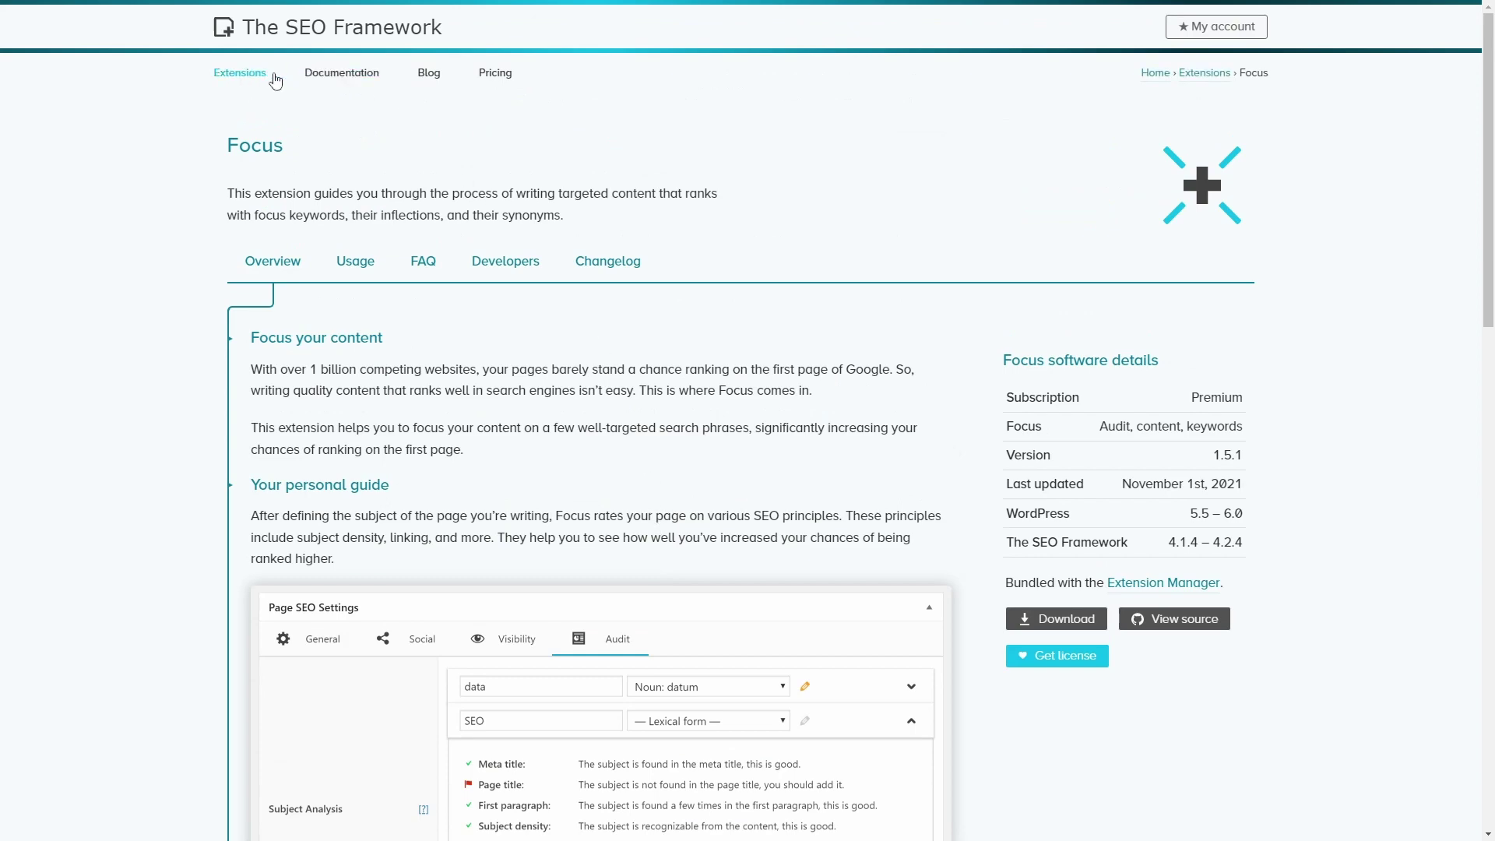
click(253, 78)
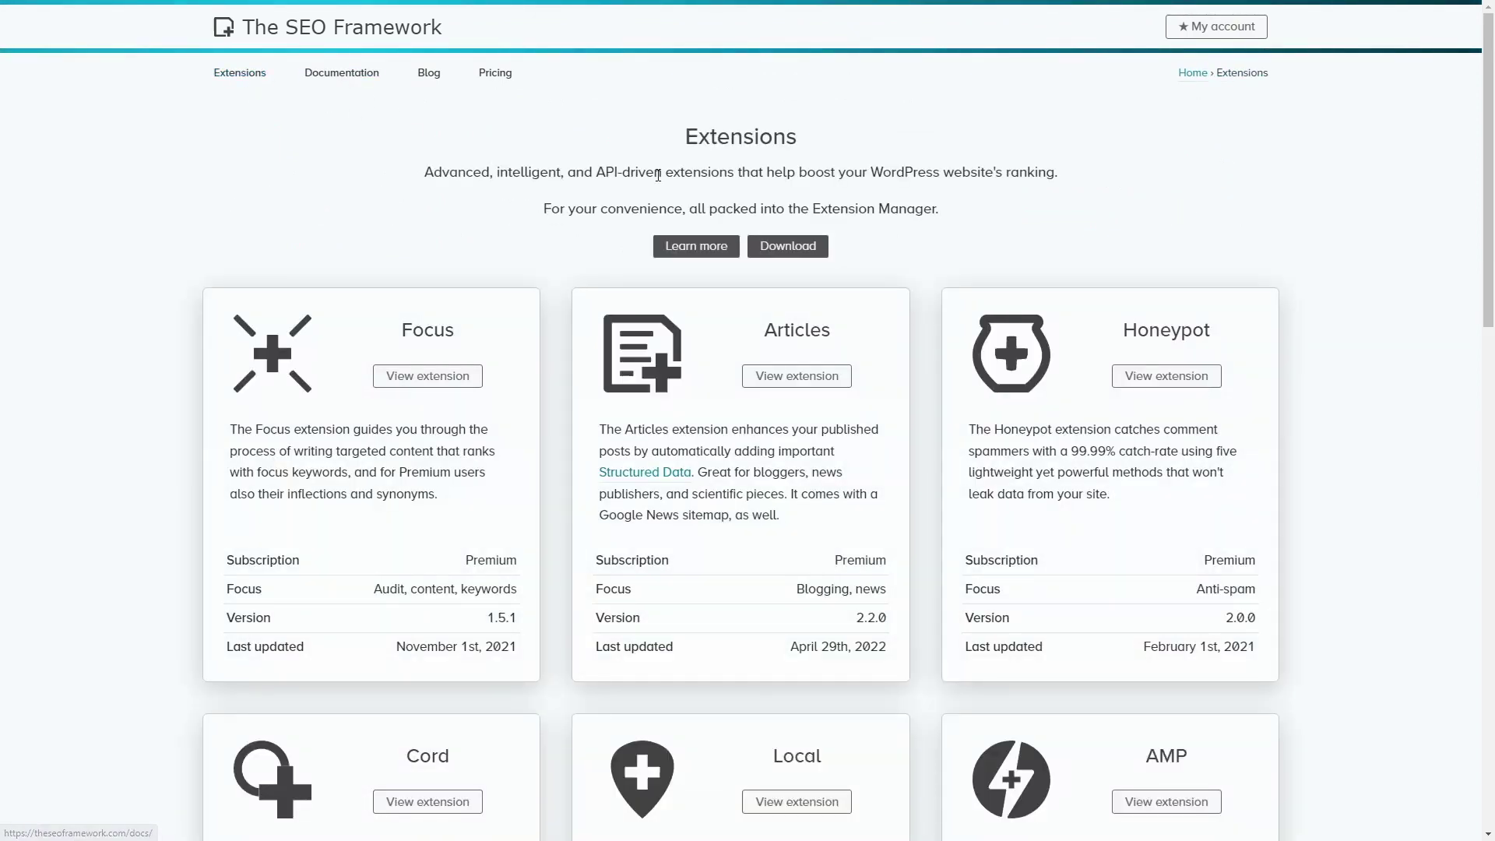
scroll(890, 264, down, 5)
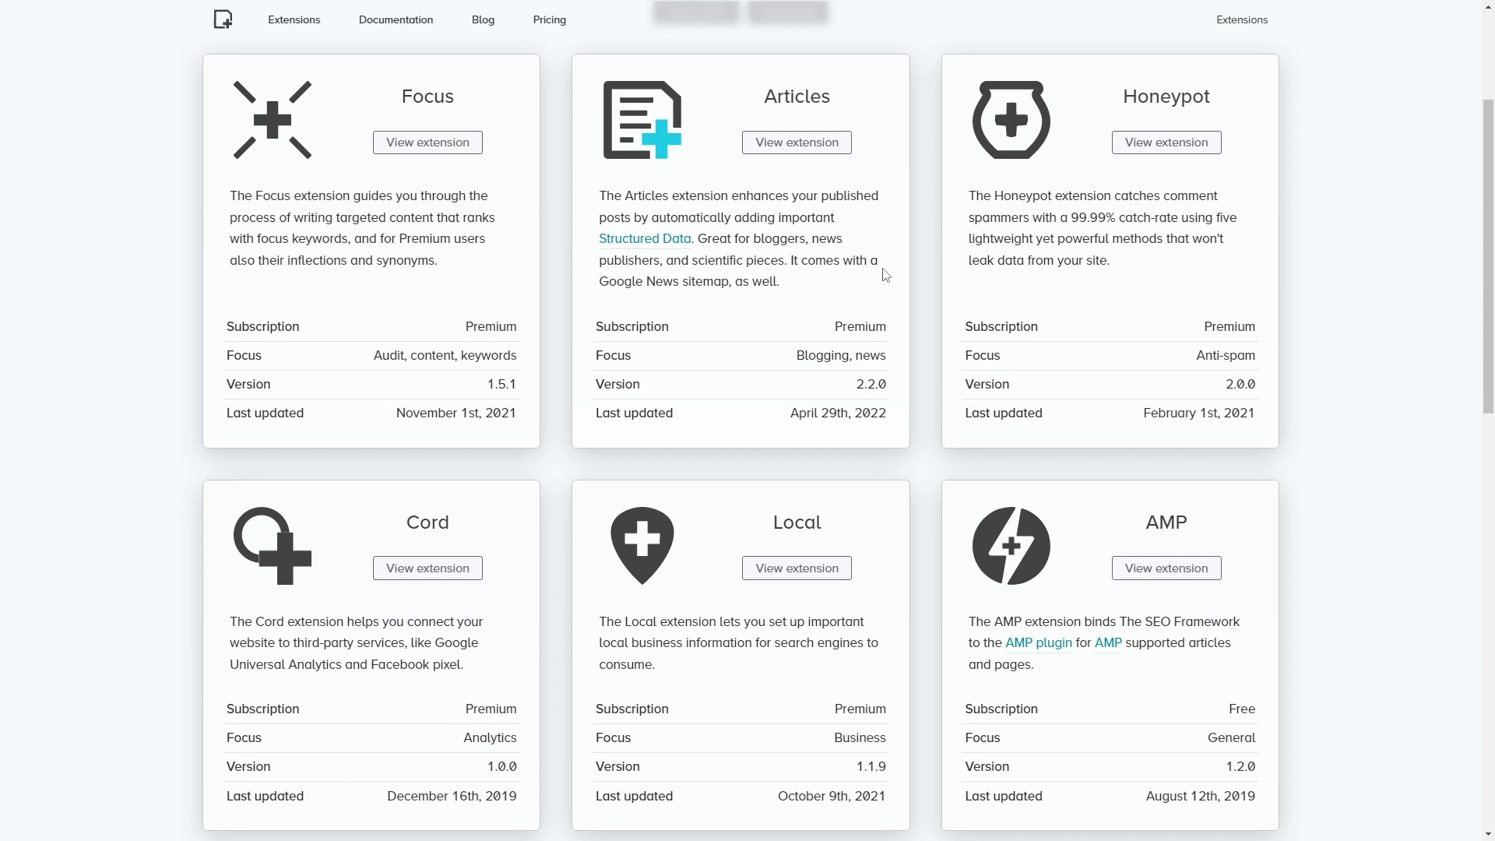
scroll(886, 274, down, 8)
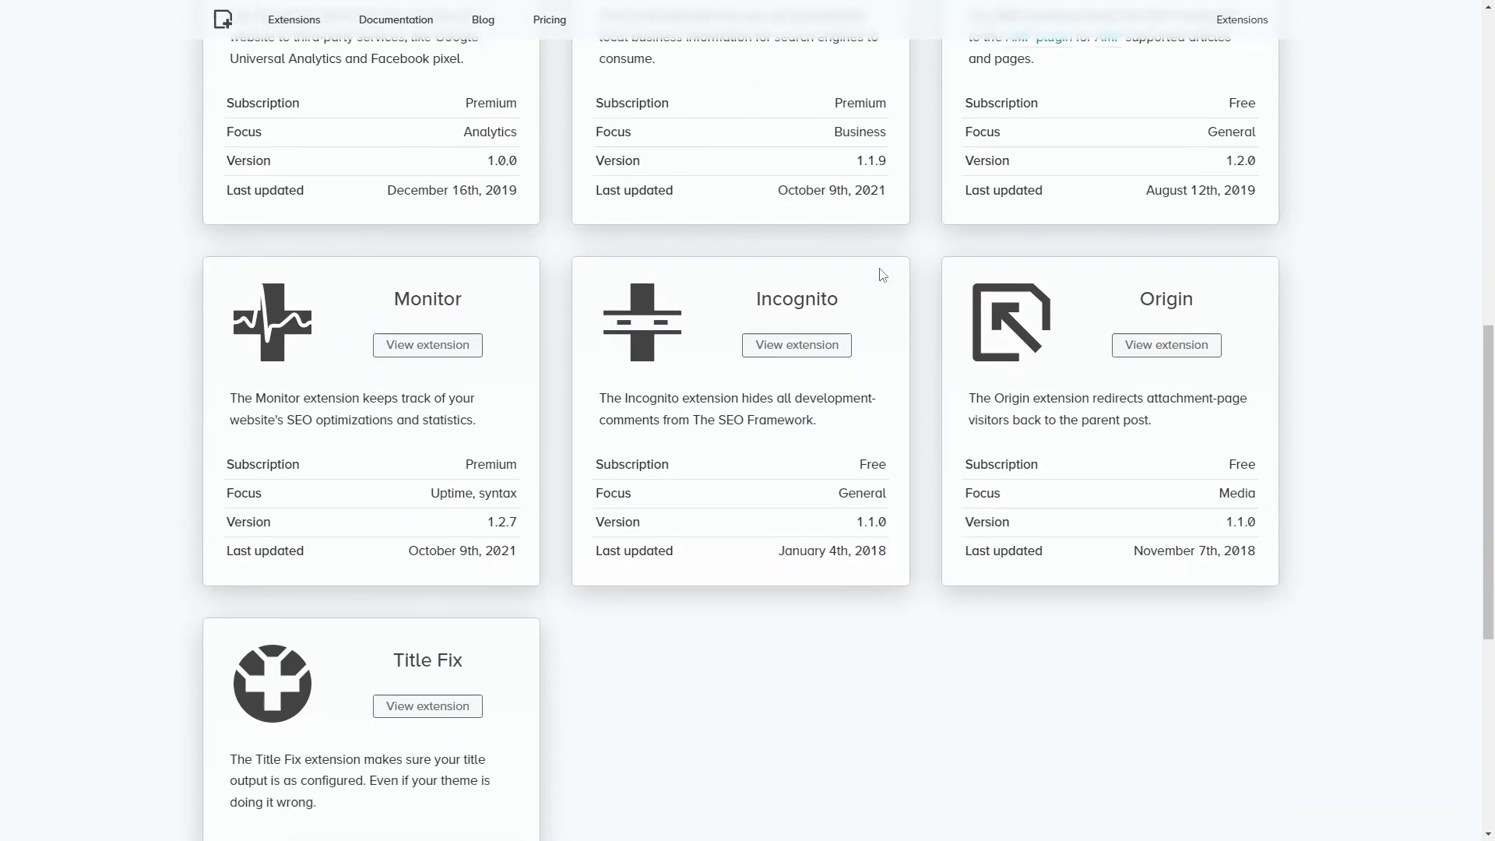
scroll(883, 276, down, 2)
scroll(879, 270, up, 7)
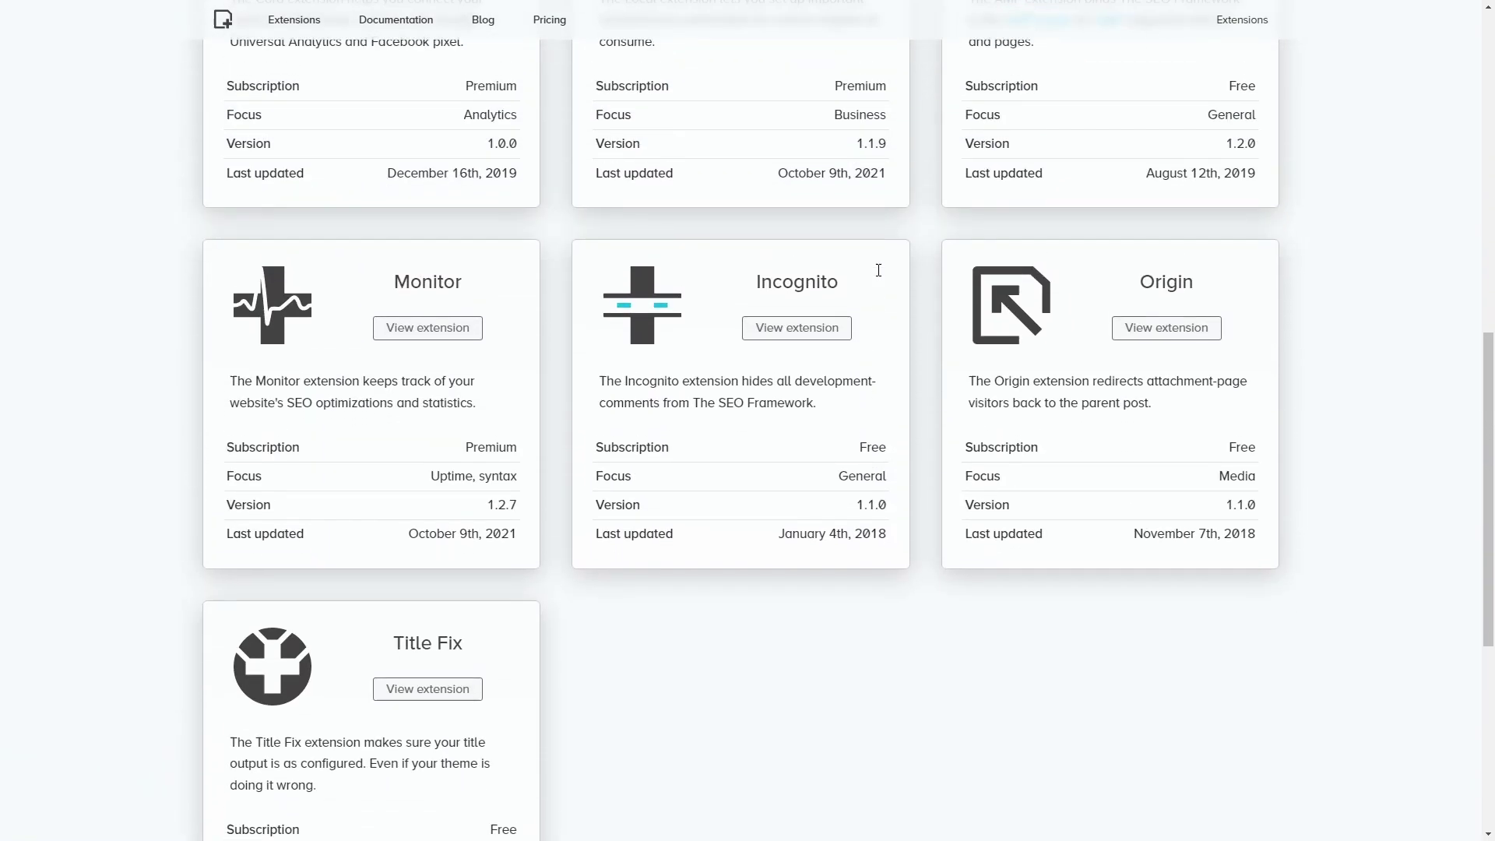
scroll(881, 277, up, 7)
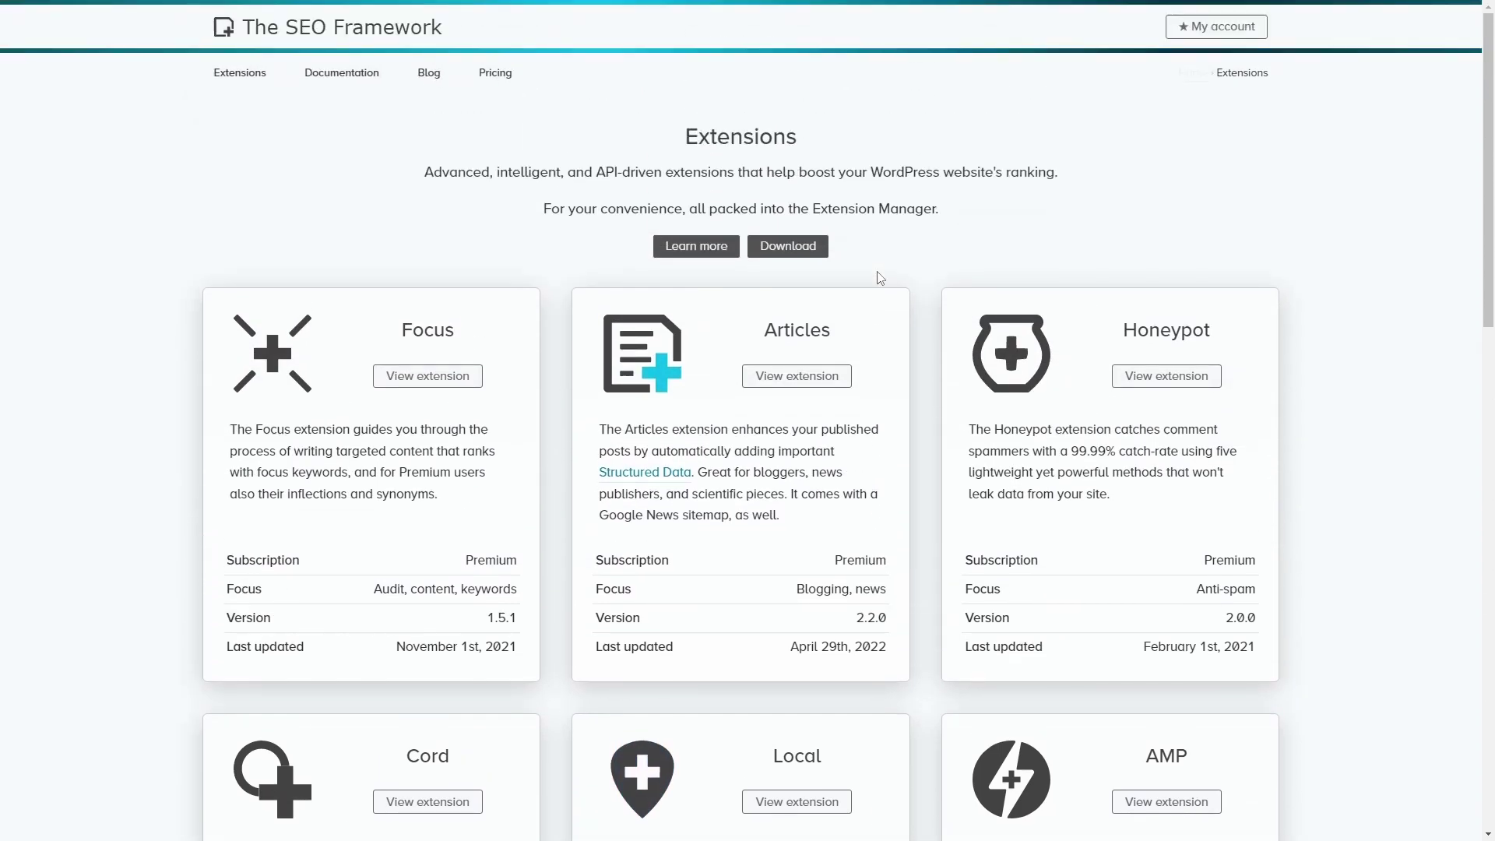
- Browse the homepage with its 'SEO plugins that deliver results' banner, then return to the top
click(319, 28)
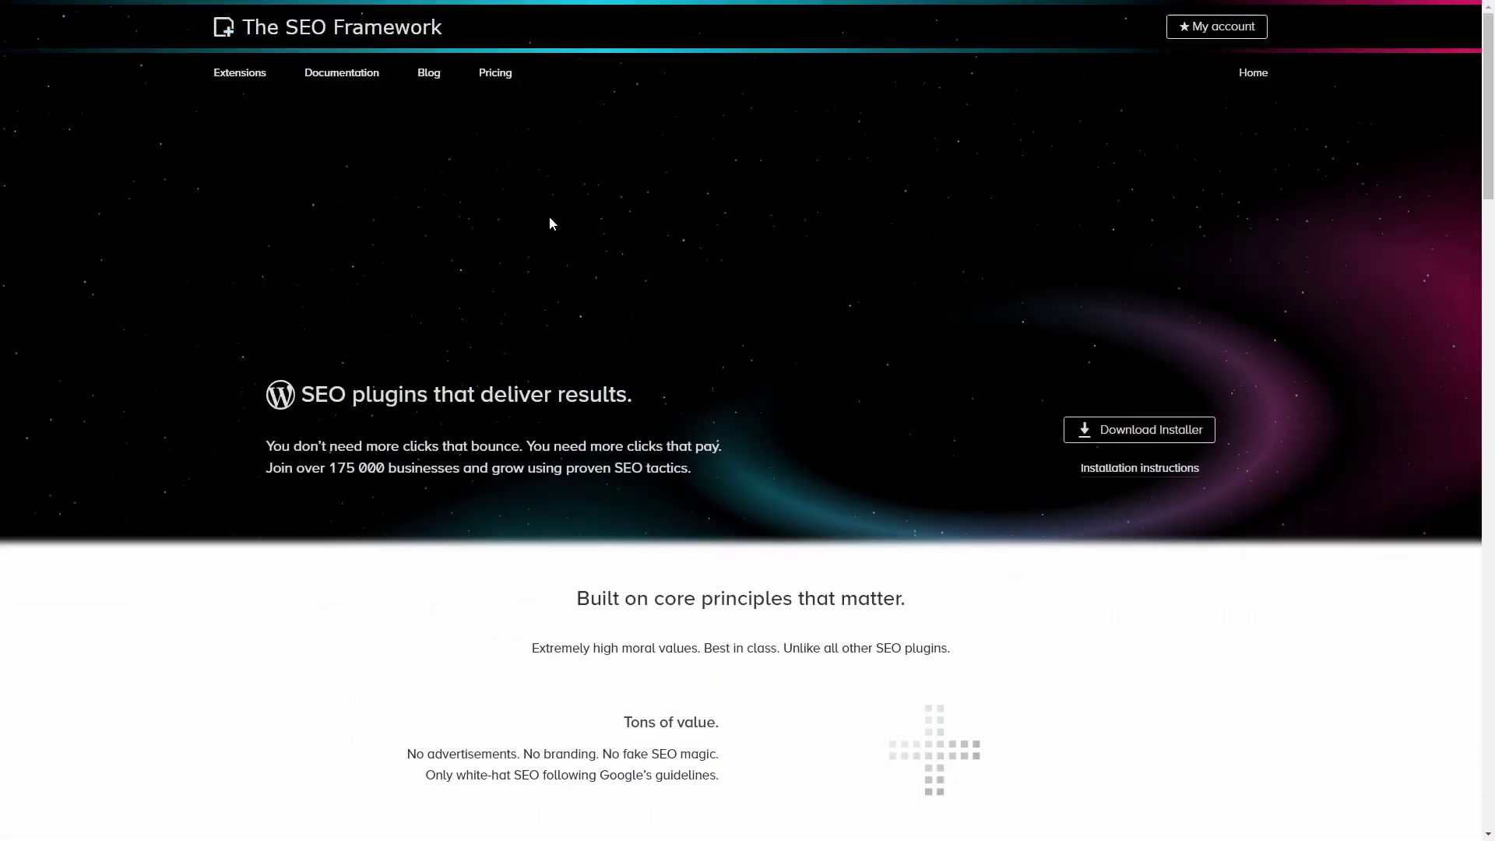
scroll(549, 224, down, 10)
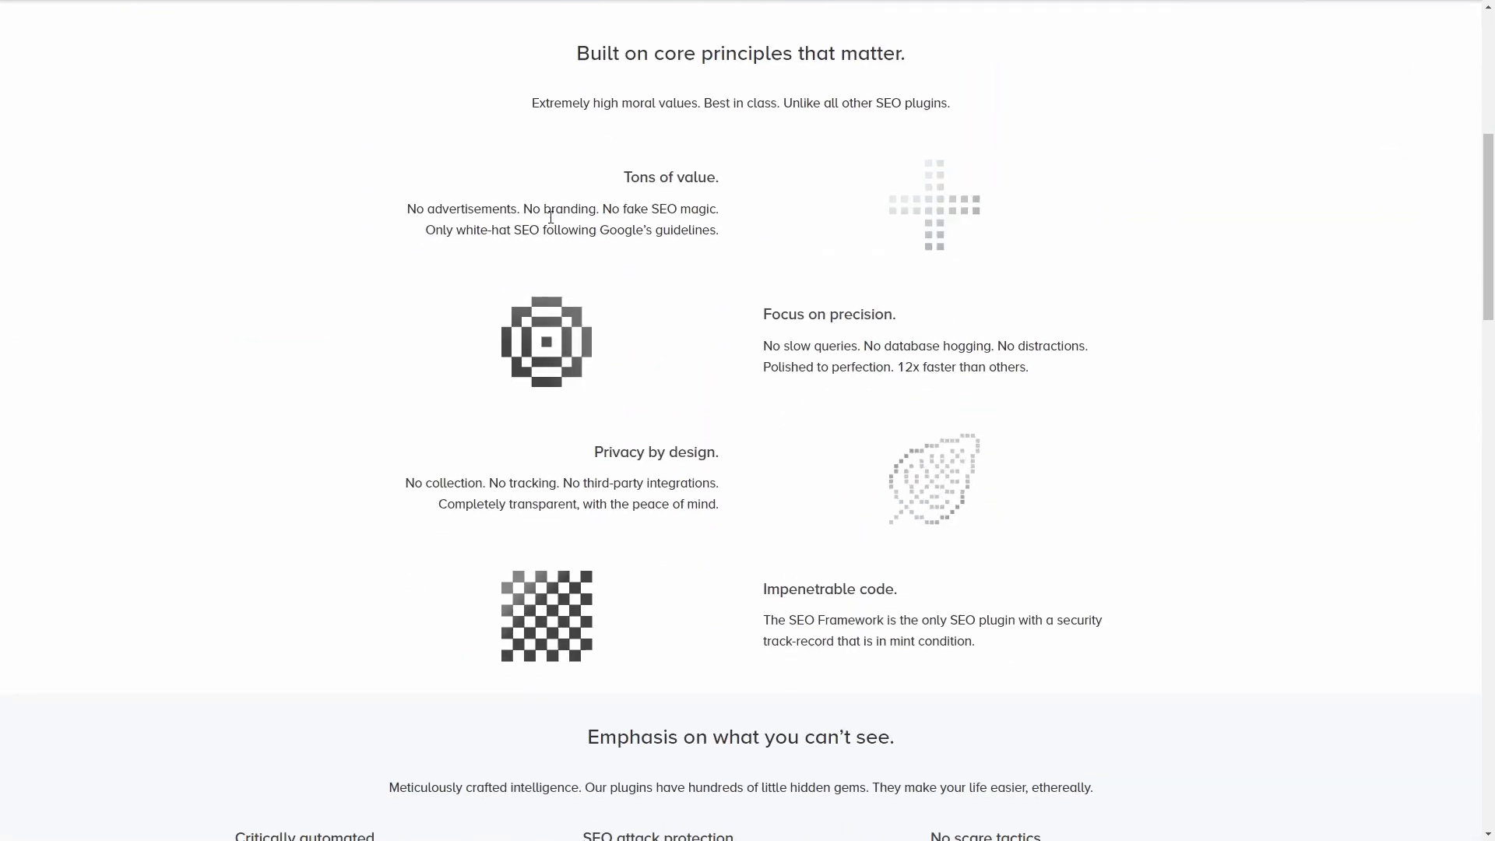
scroll(547, 223, down, 11)
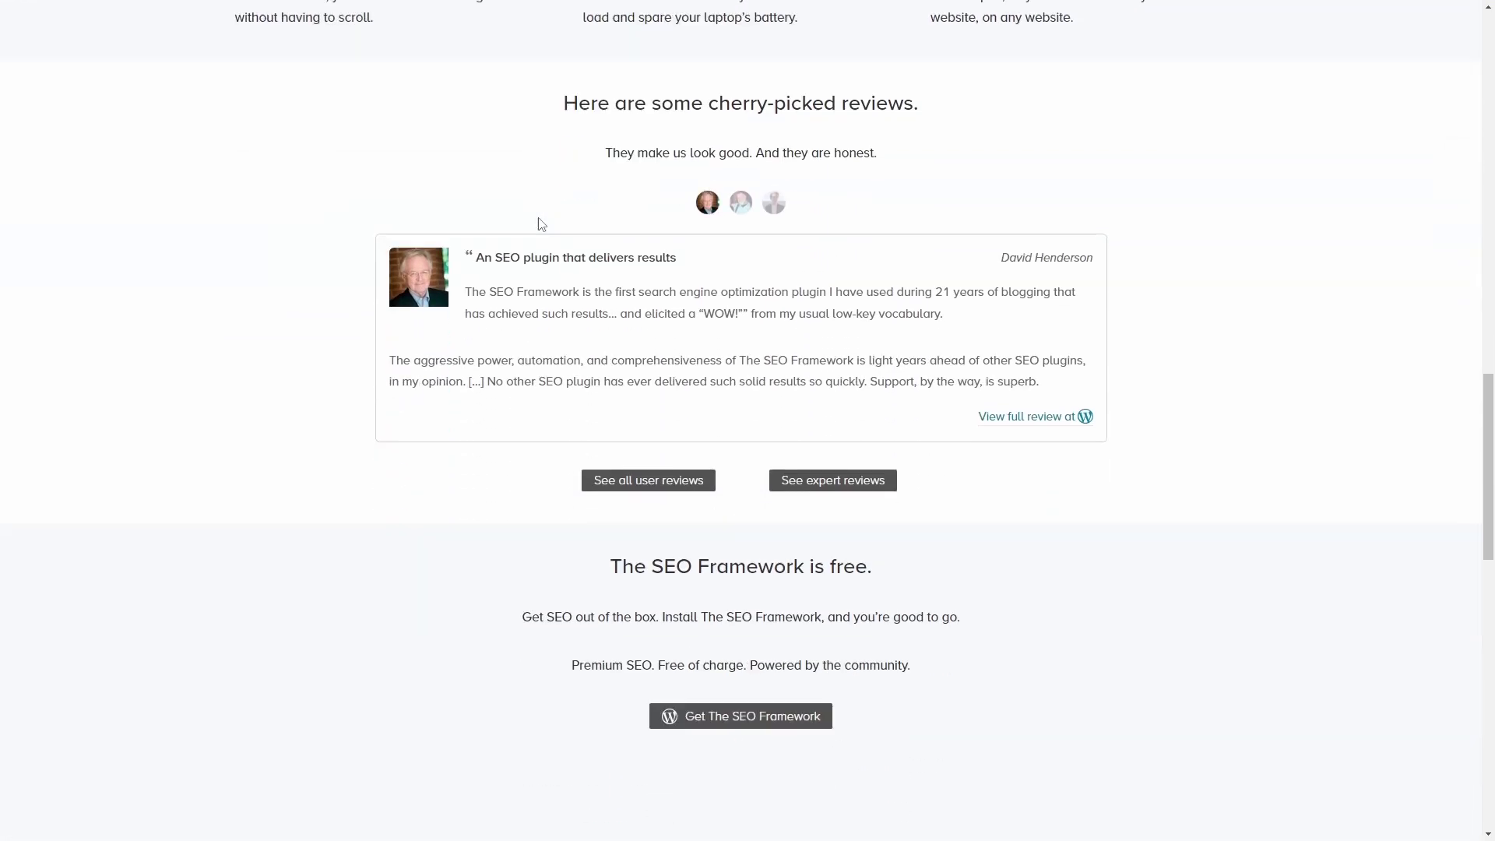
scroll(541, 225, down, 10)
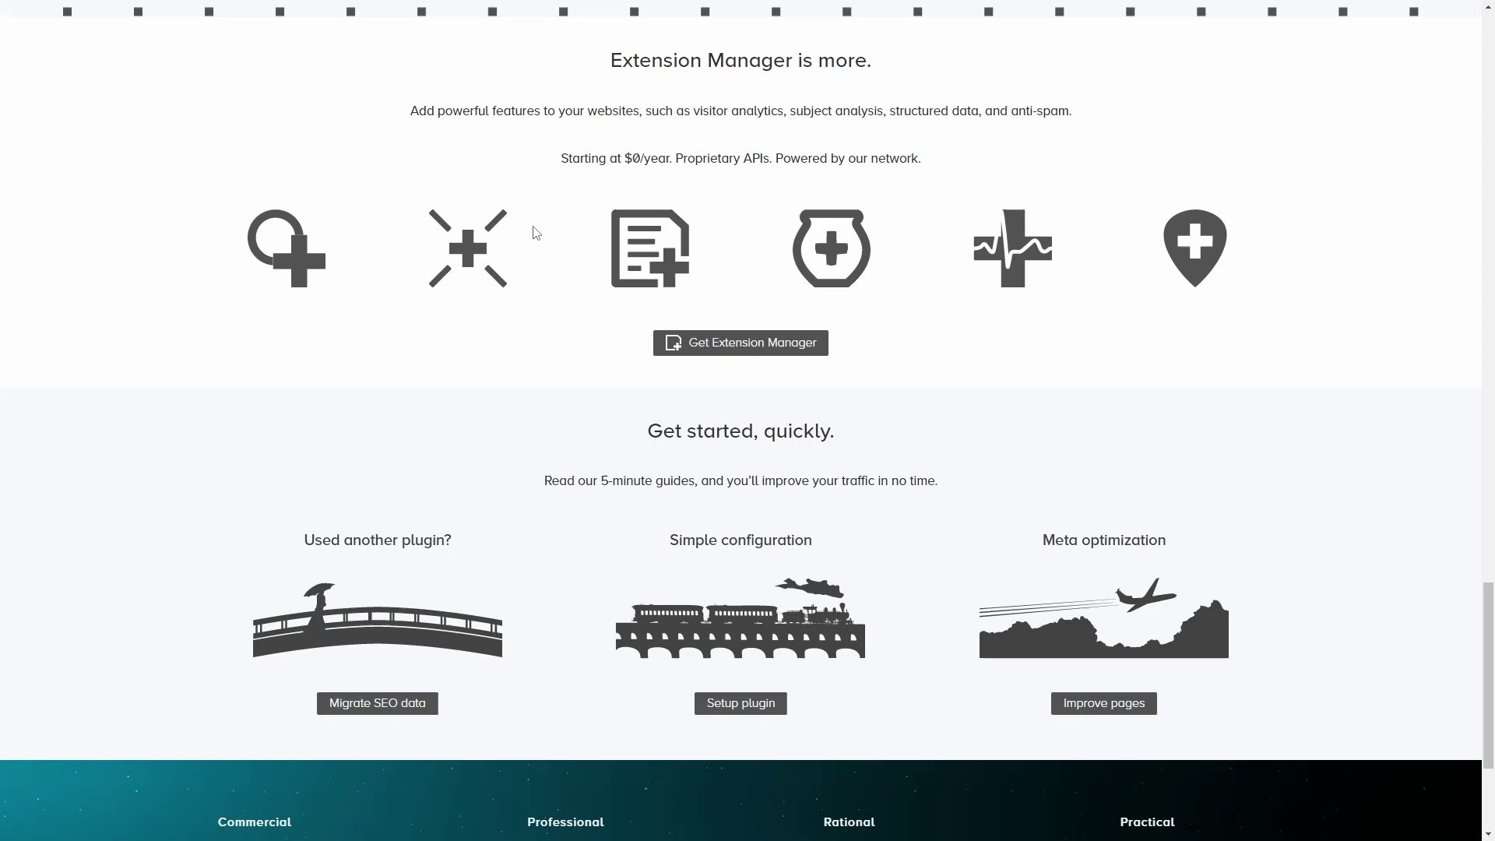
key(Home)
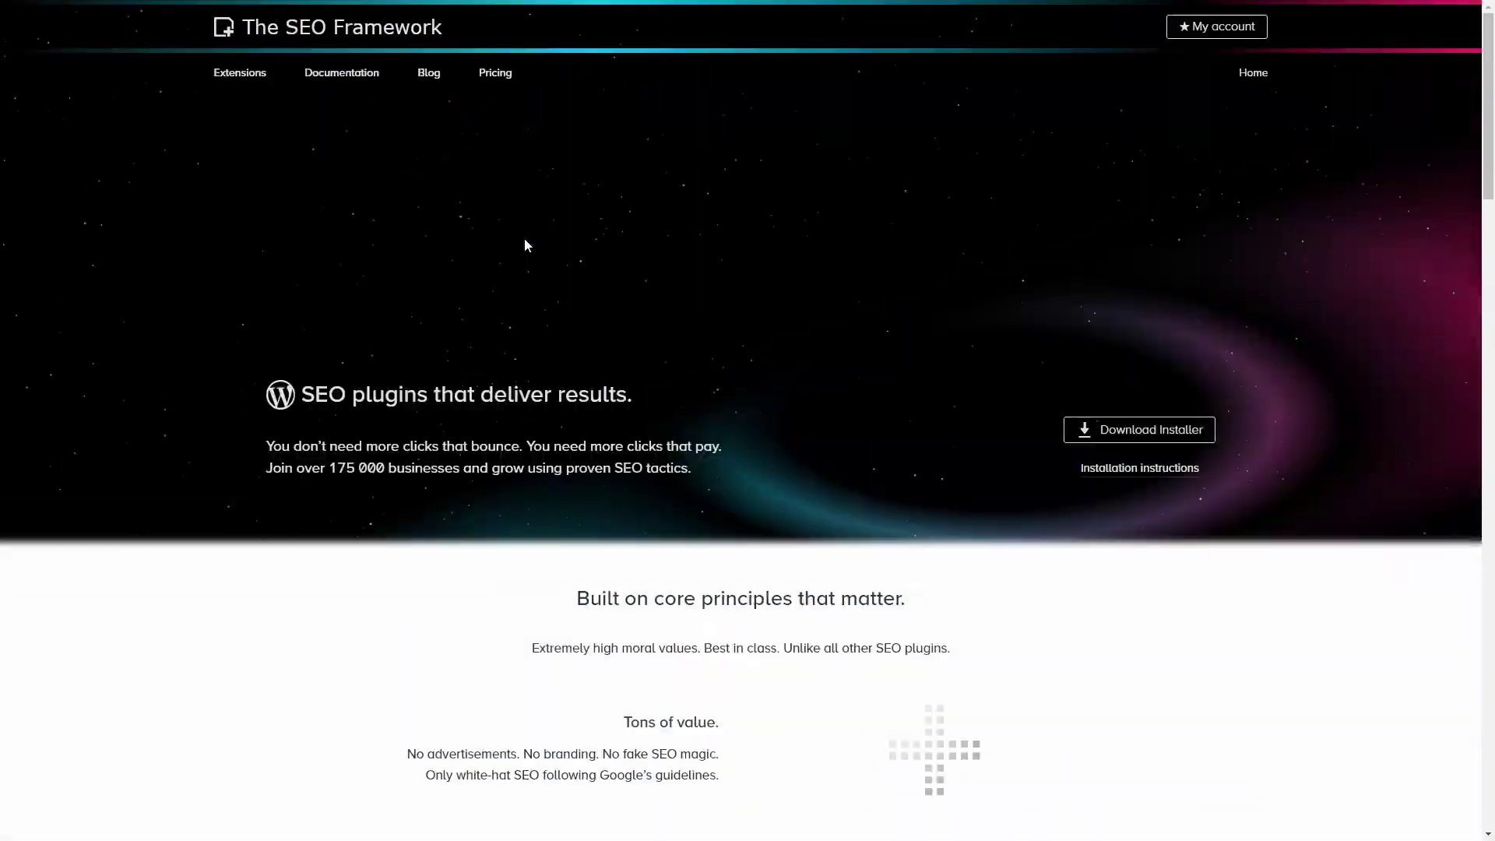